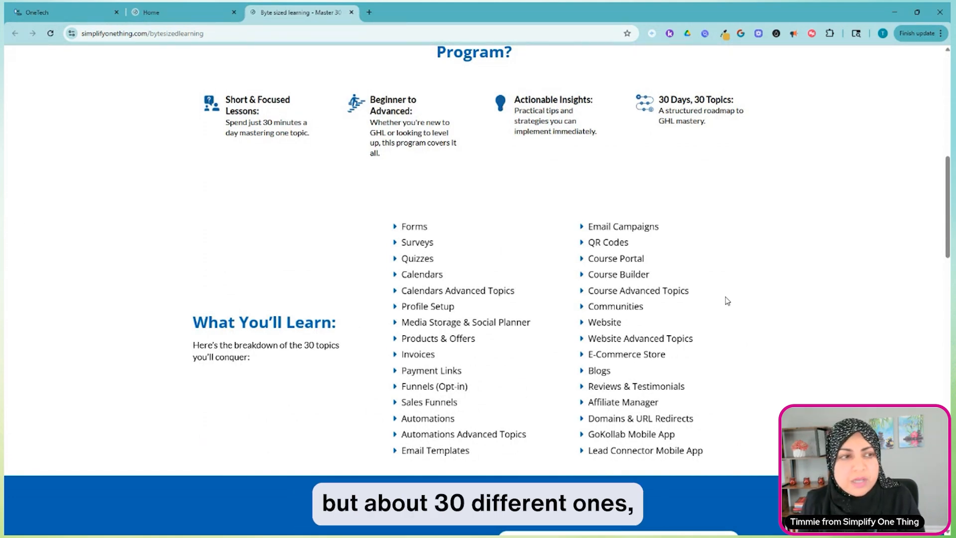
# Look through the program benefits and the 30-topic breakdown on the byte sized learning page.
pyautogui.scroll(3, 725, 241)
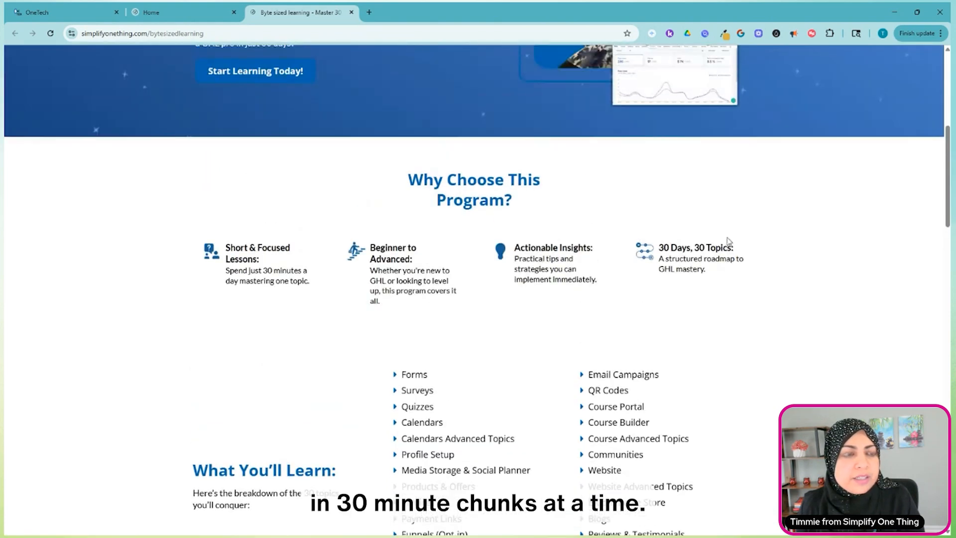
pyautogui.scroll(-3, 740, 234)
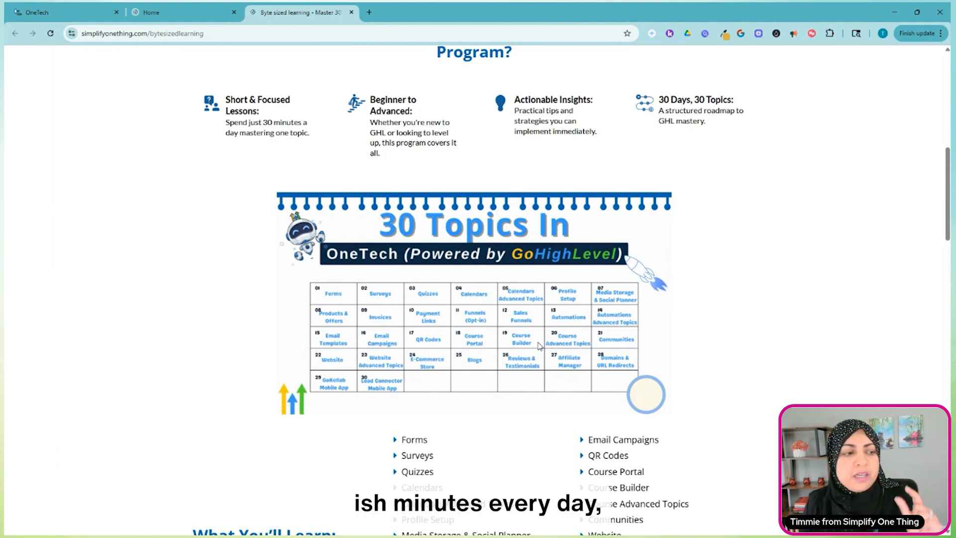
pyautogui.scroll(-2, 542, 351)
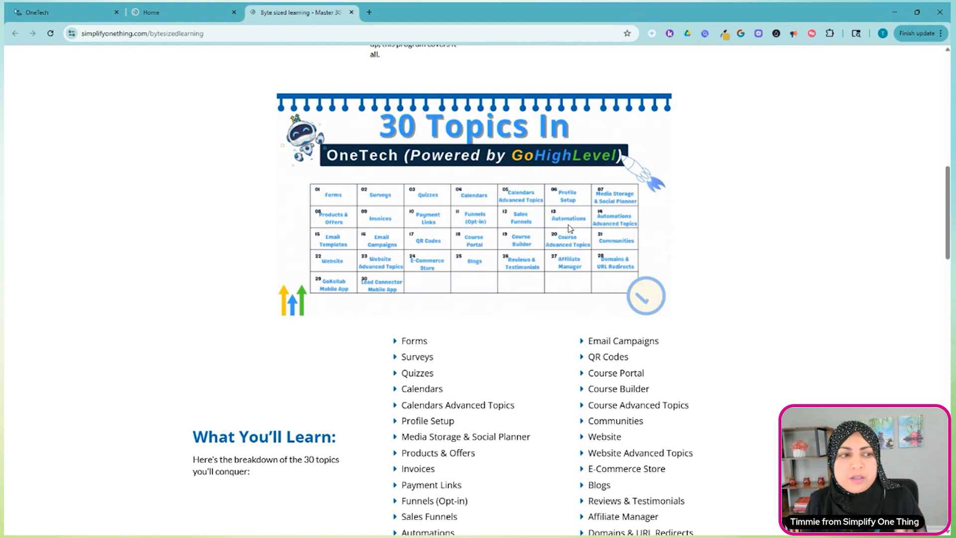
pyautogui.scroll(-2, 585, 230)
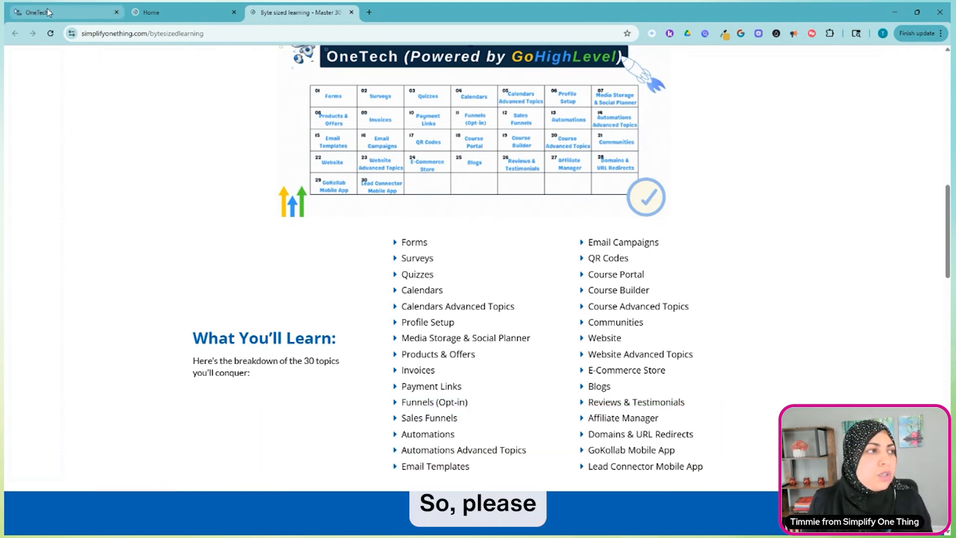
# Switch to OneTech and open the Social Planner in the Marketing section.
pyautogui.click(58, 18)
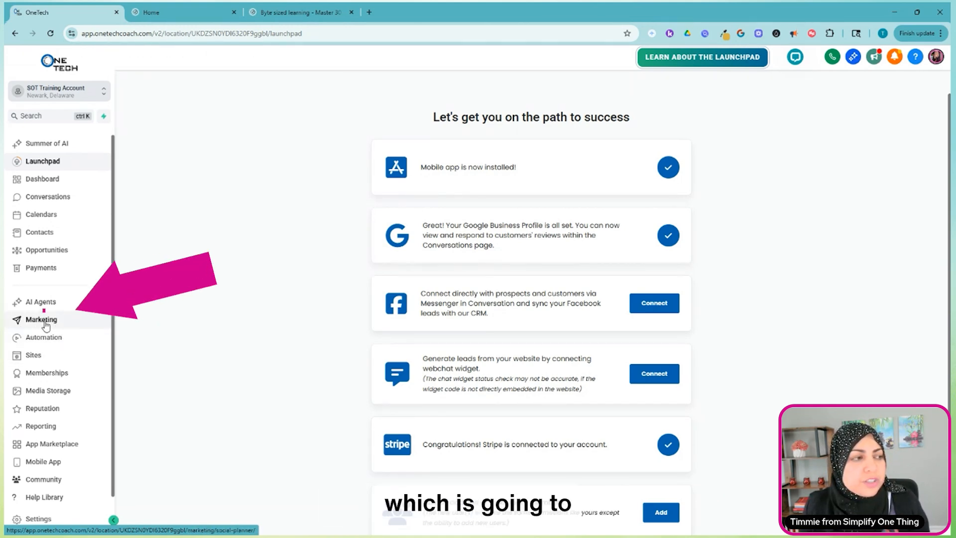
pyautogui.click(63, 323)
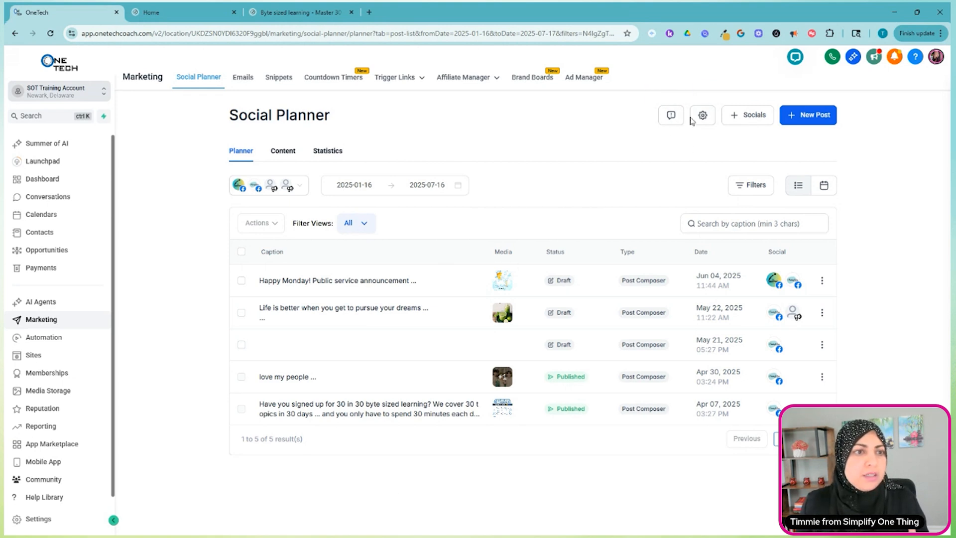
# Examine which social platforms can be connected and which accounts are already linked to the Social Planner.
pyautogui.click(747, 116)
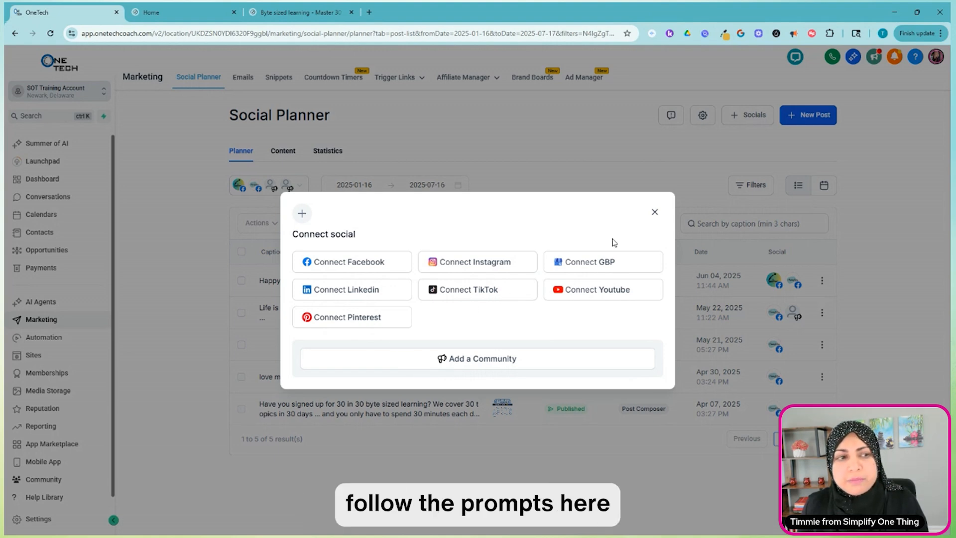
pyautogui.click(654, 215)
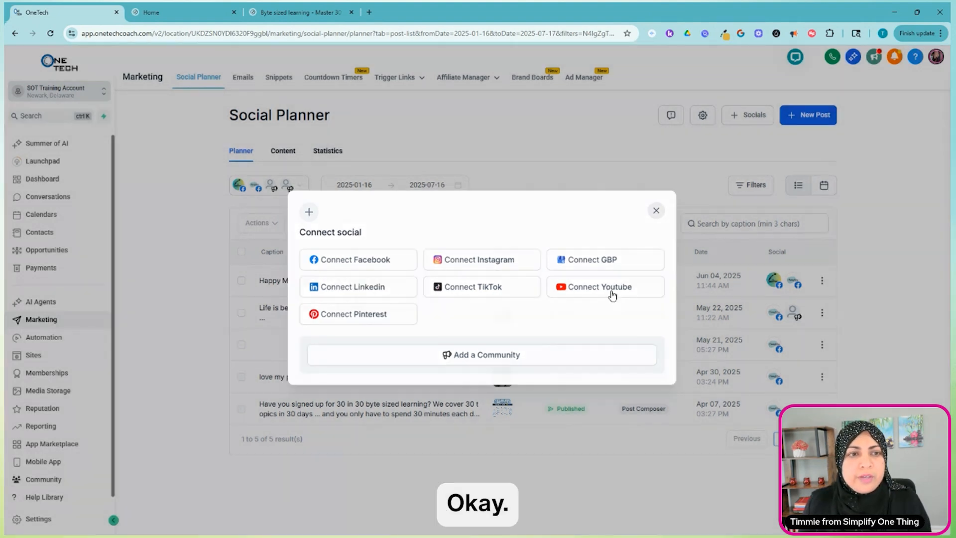
pyautogui.click(299, 188)
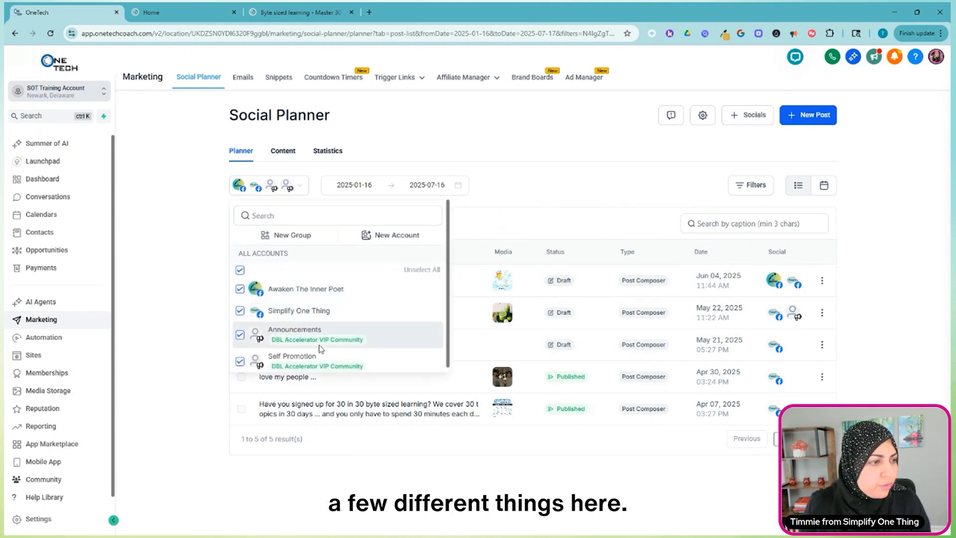
pyautogui.scroll(-1, 325, 328)
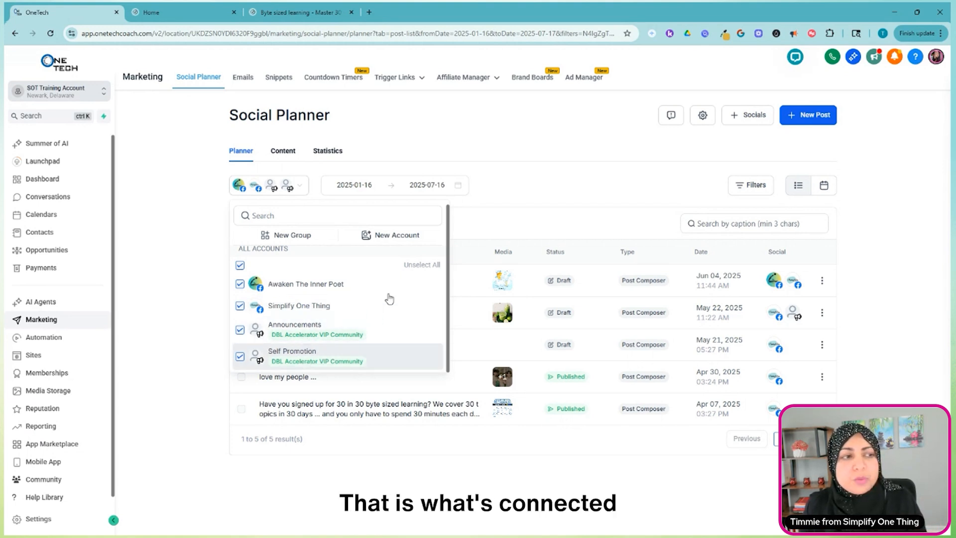
pyautogui.click(523, 204)
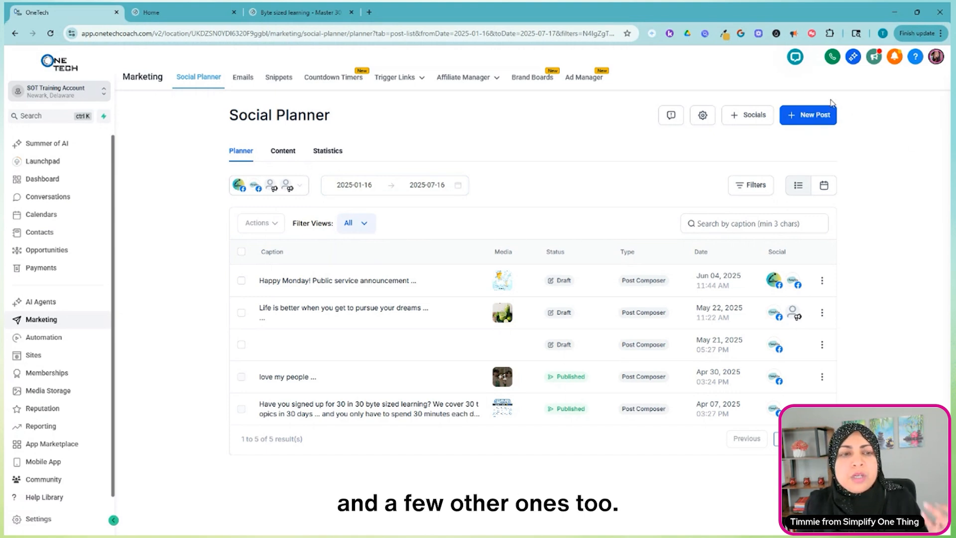
# Create a new social post and choose the Awaken The Inner Poet and Simplify One Thing Facebook accounts as its destinations.
pyautogui.click(815, 121)
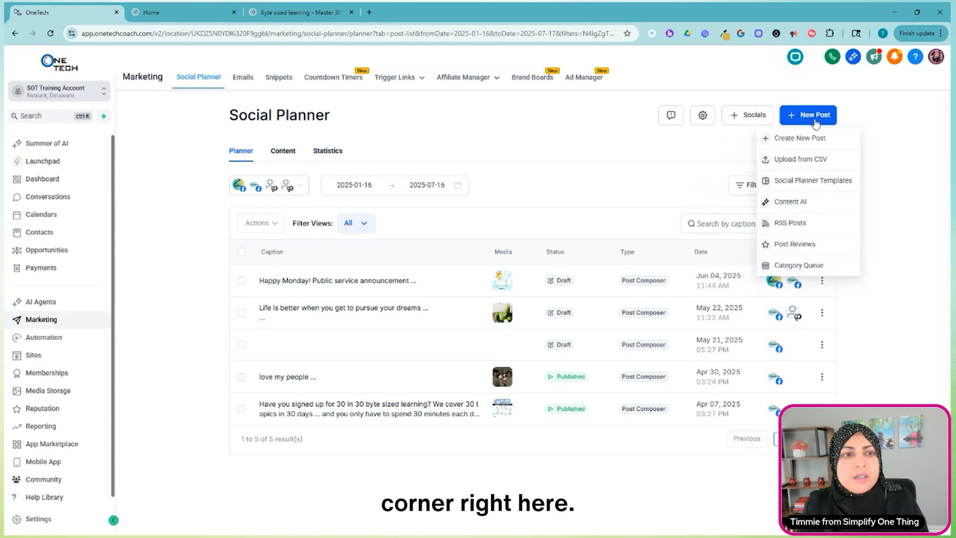
pyautogui.click(810, 144)
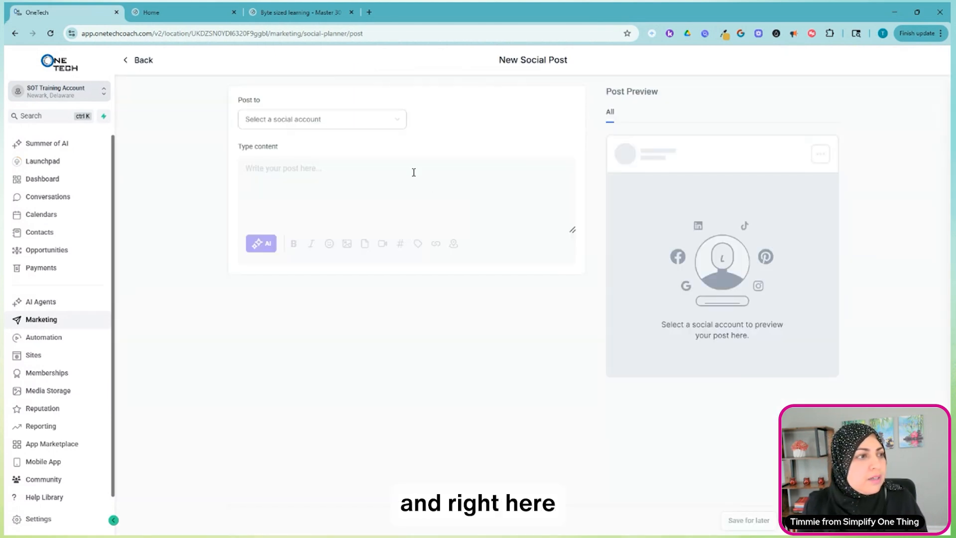
pyautogui.click(396, 123)
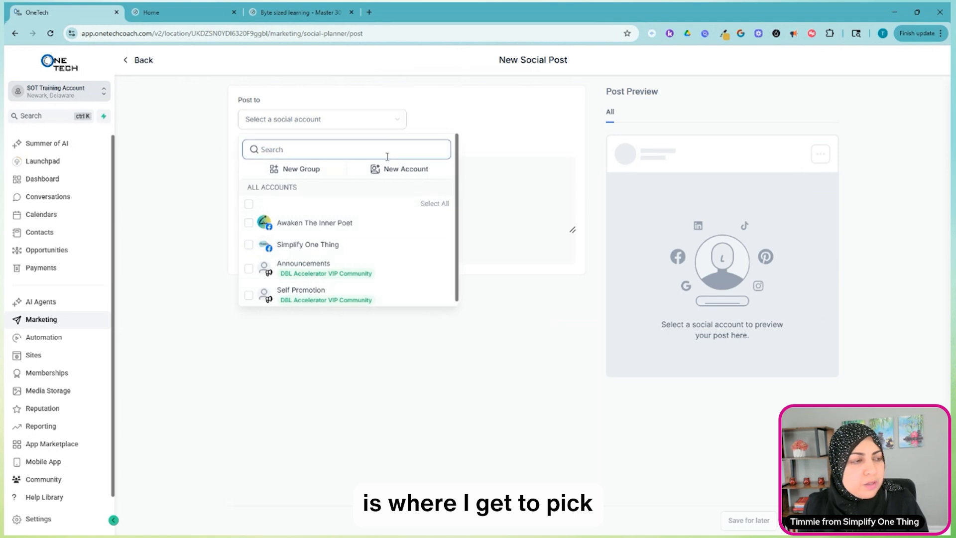
pyautogui.click(248, 223)
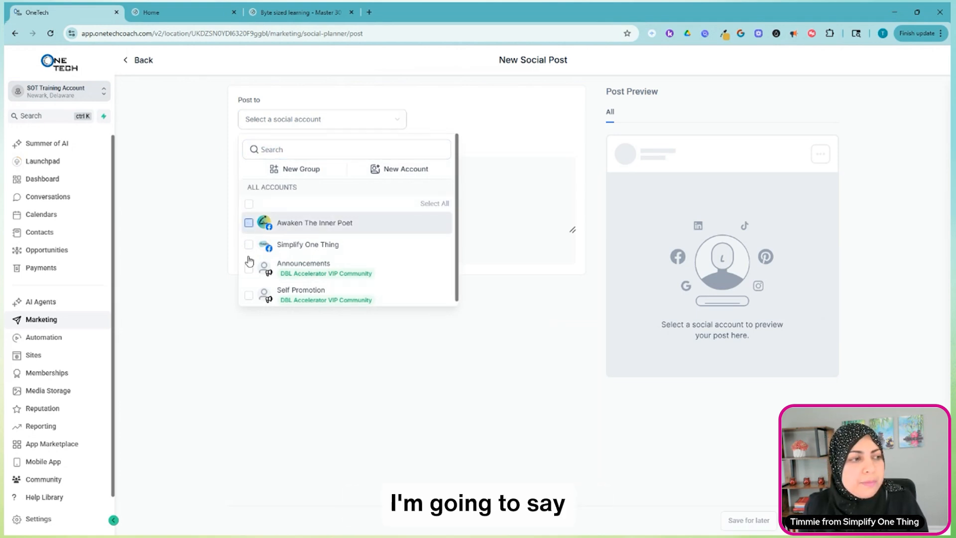
pyautogui.click(249, 244)
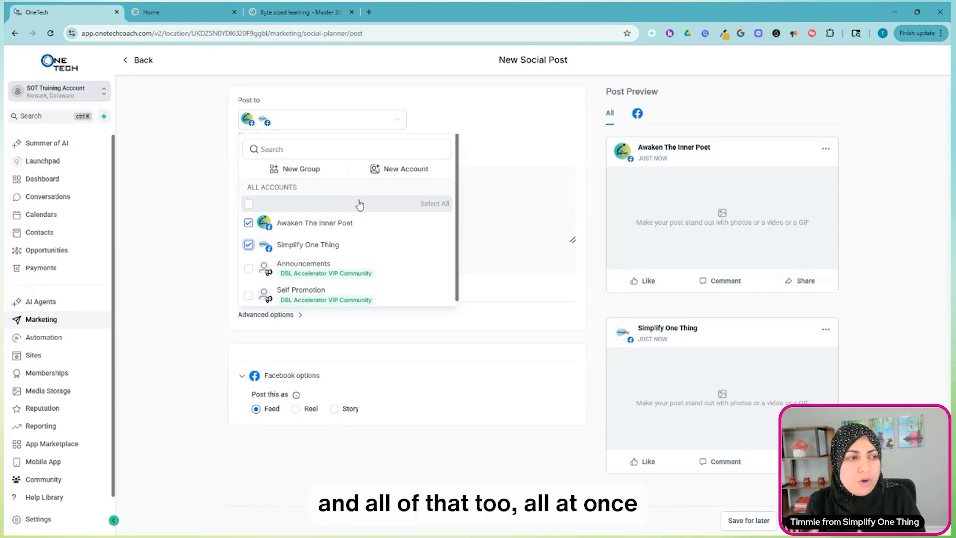
pyautogui.click(519, 213)
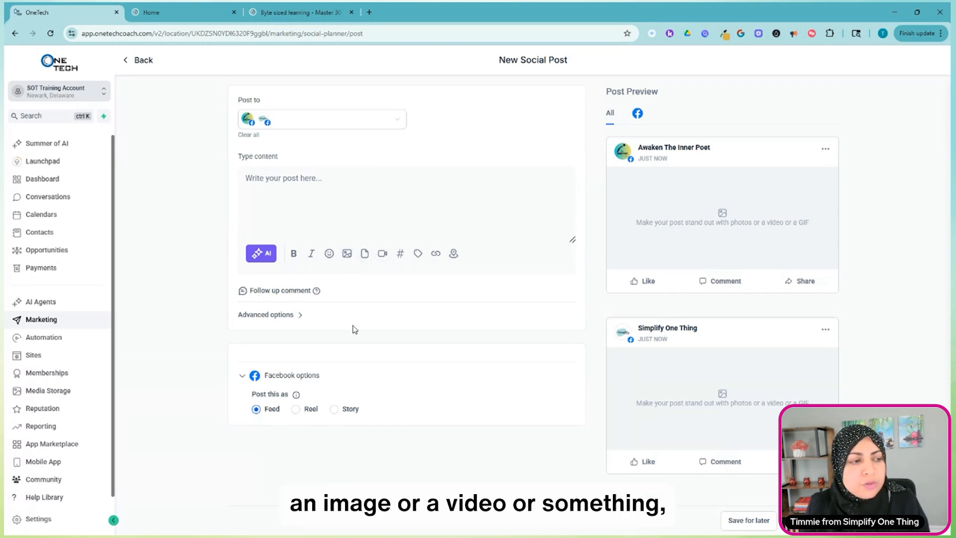
# Insert the family photo IMG_7307-1746040903165.jpeg from My Media in the media library into the post.
pyautogui.click(348, 255)
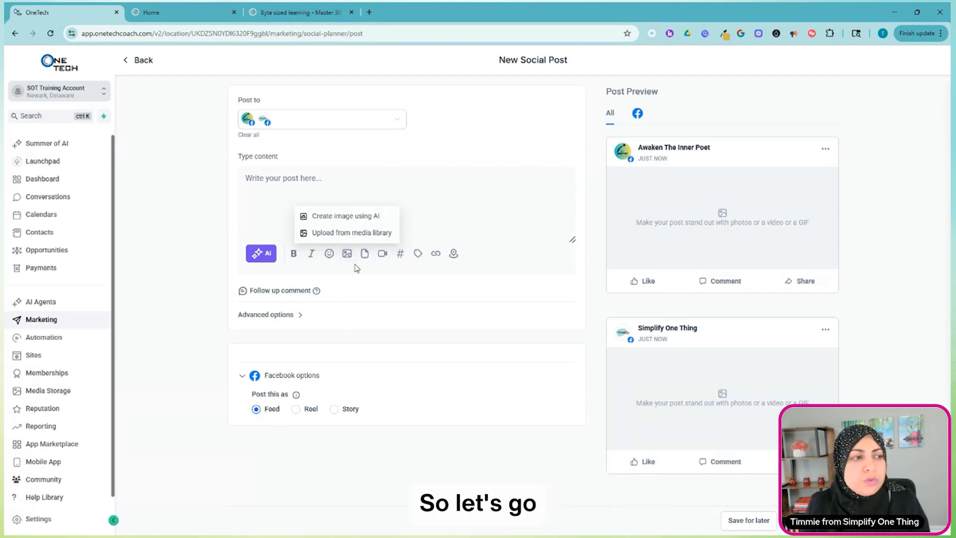
pyautogui.click(359, 237)
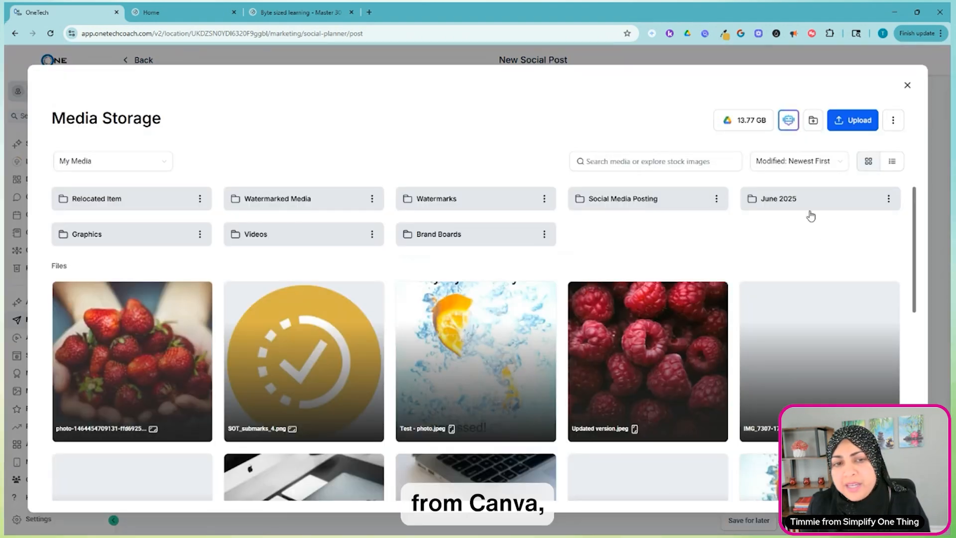
pyautogui.scroll(-5, 806, 252)
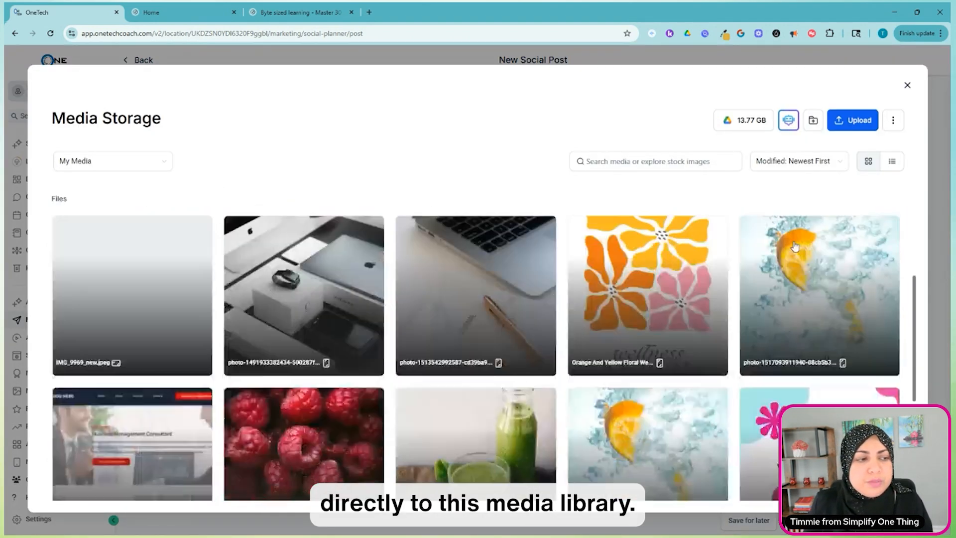
pyautogui.scroll(-5, 795, 246)
pyautogui.scroll(3, 795, 246)
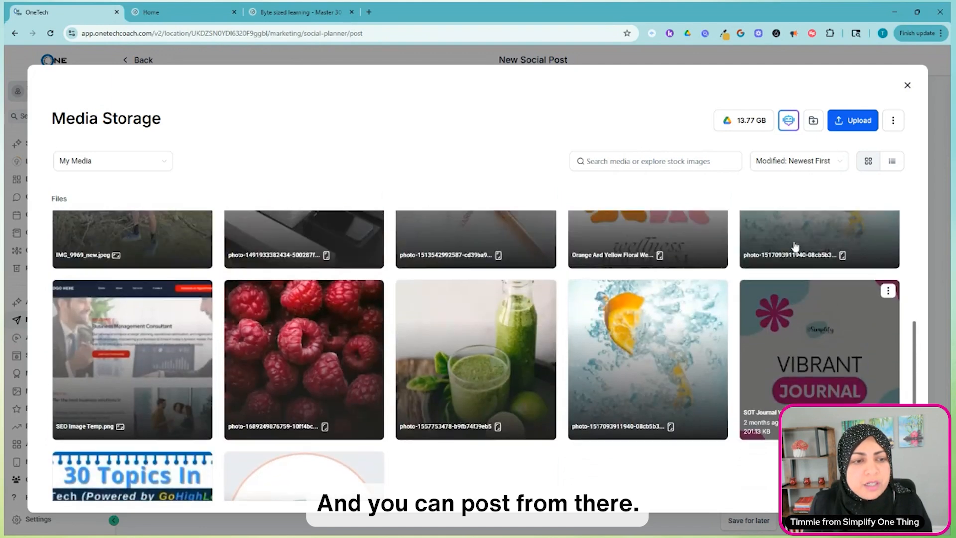
pyautogui.scroll(7, 795, 246)
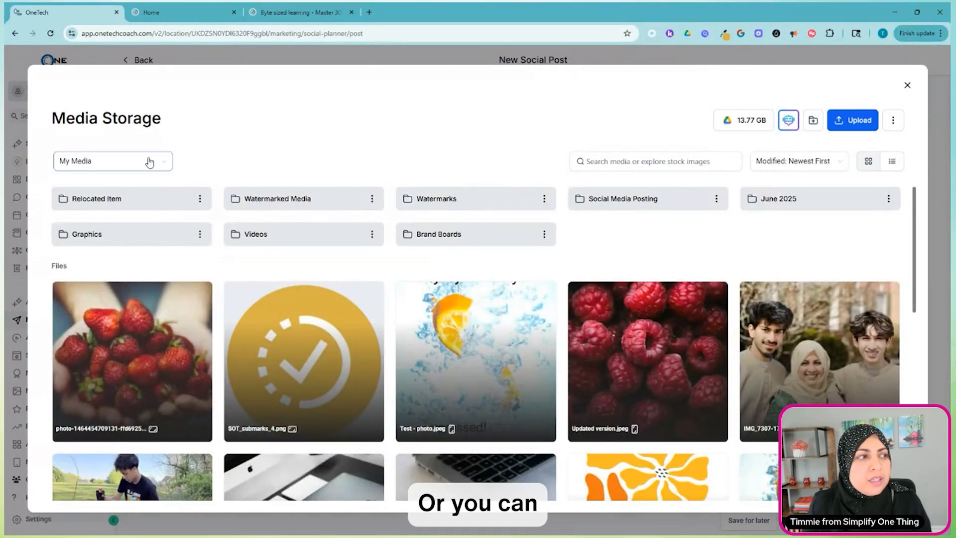
pyautogui.click(150, 162)
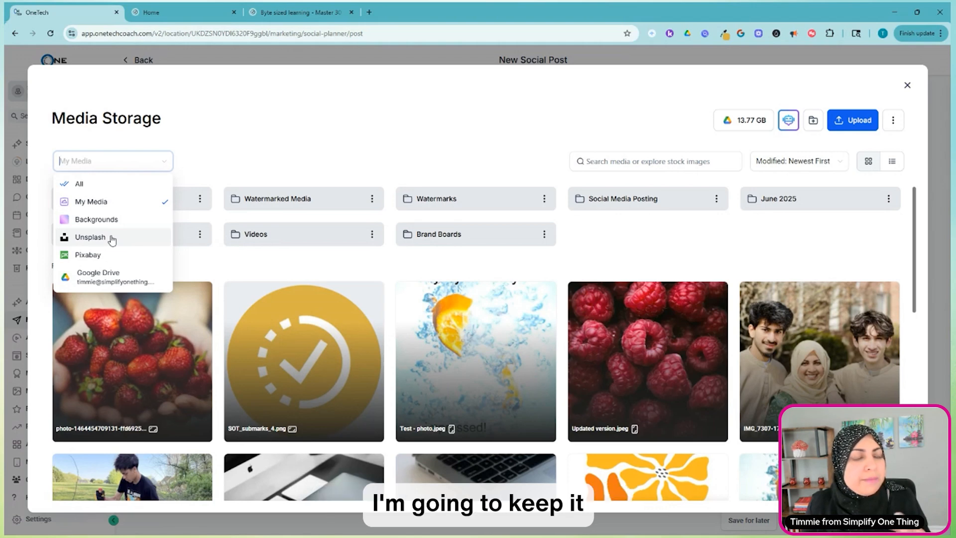
pyautogui.click(487, 132)
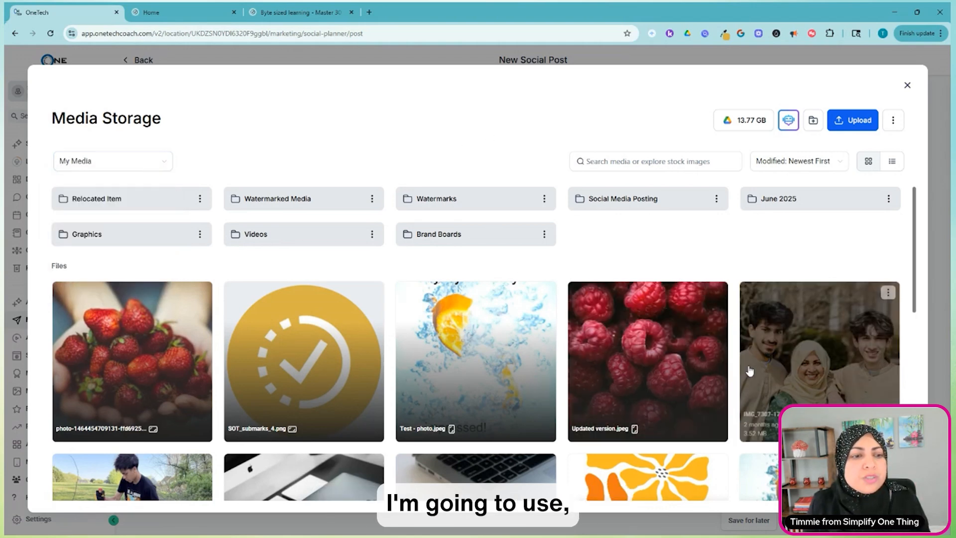
pyautogui.scroll(-1, 749, 371)
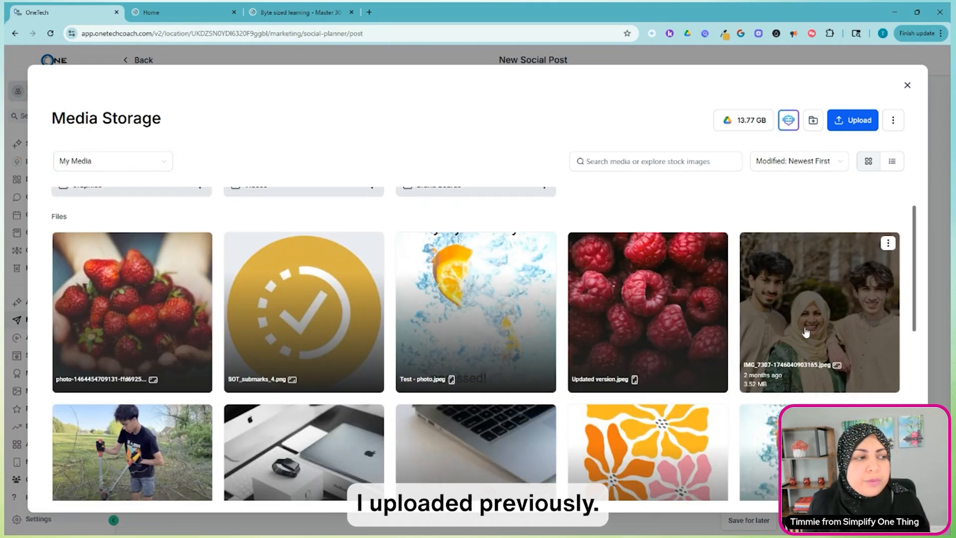
pyautogui.click(814, 303)
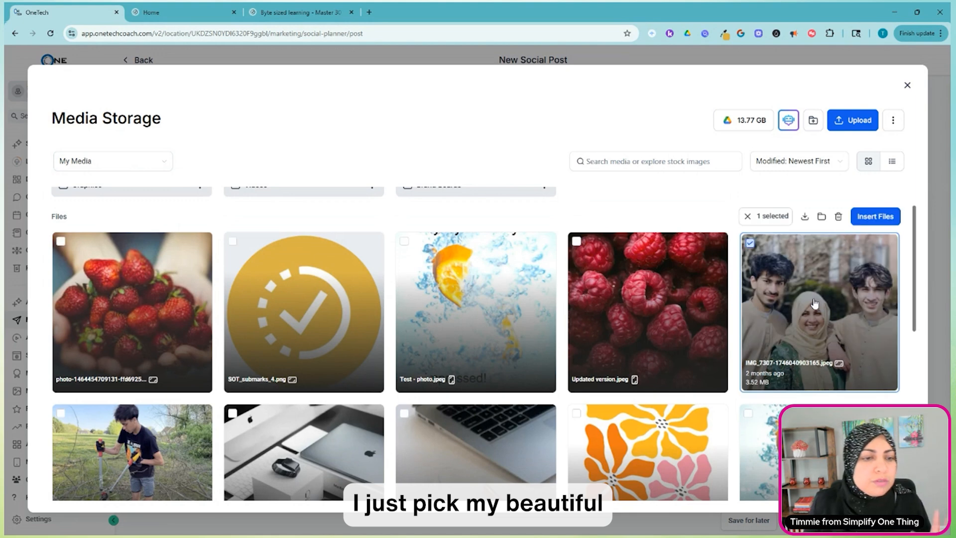
pyautogui.click(855, 219)
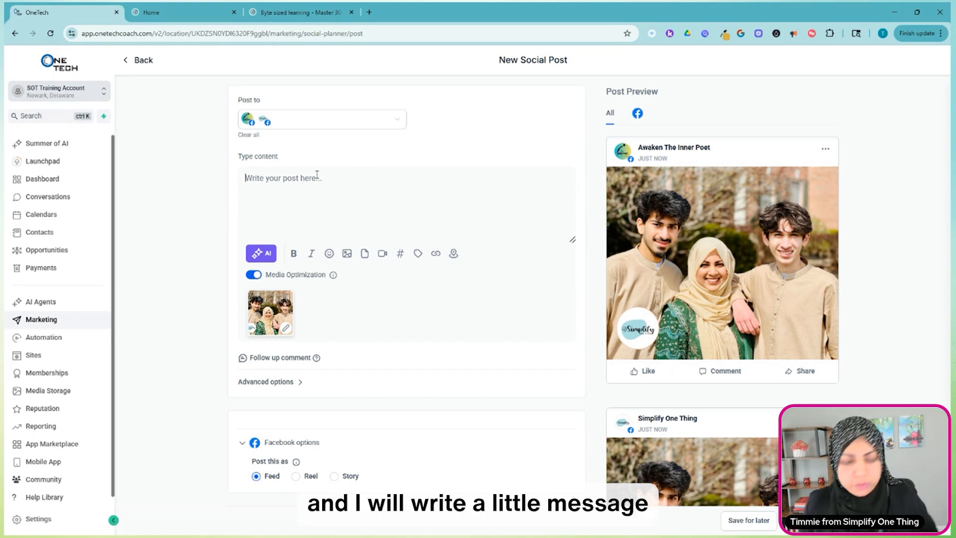
# Write "They are my world!" as the post's content.
pyautogui.write('The')
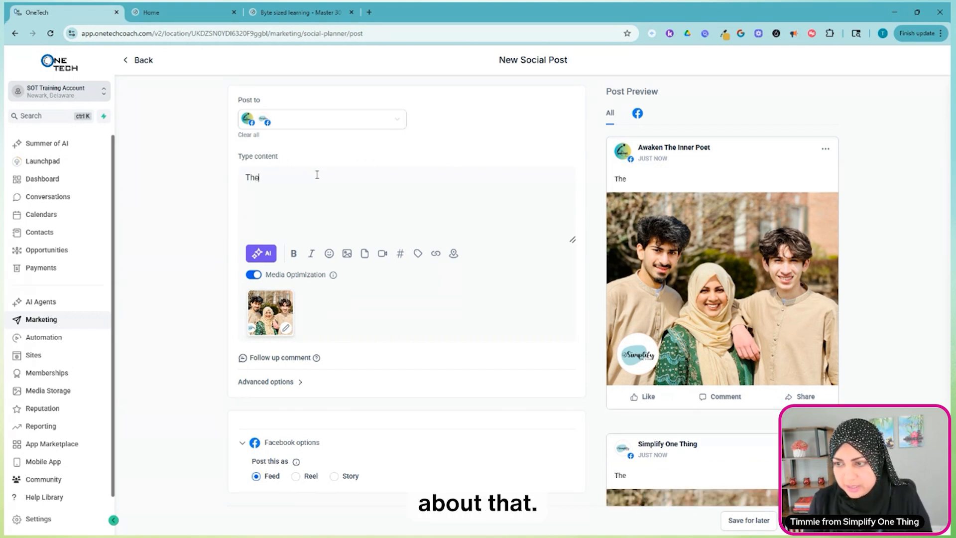
pyautogui.write('y are my world!')
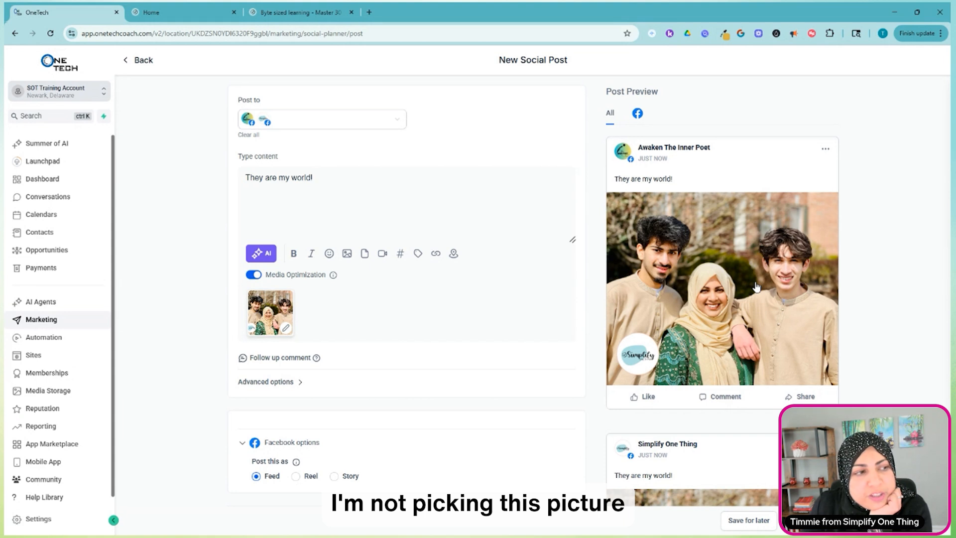
# Upload Mastering Social Media Scheduling - 2 (2).png from the Downloads folder to the media library.
pyautogui.click(347, 254)
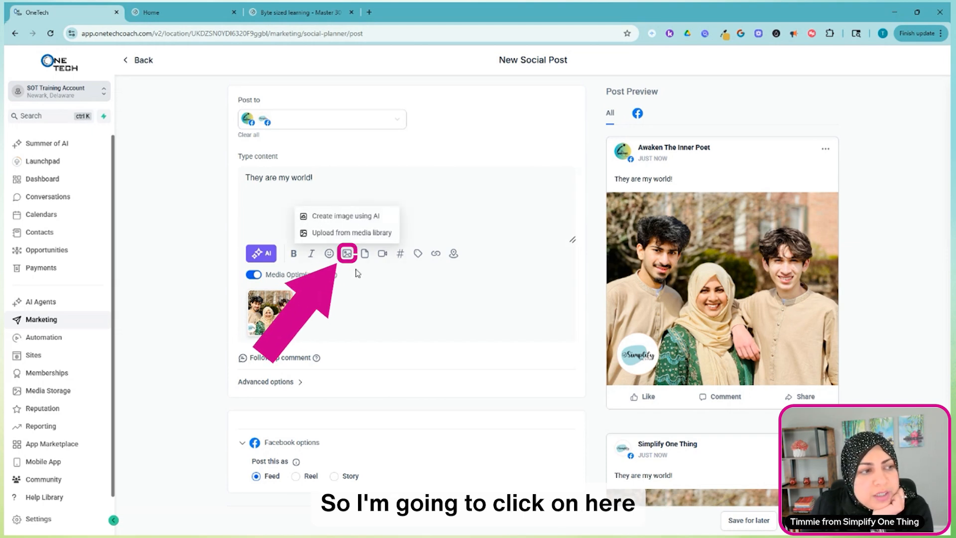
pyautogui.click(354, 233)
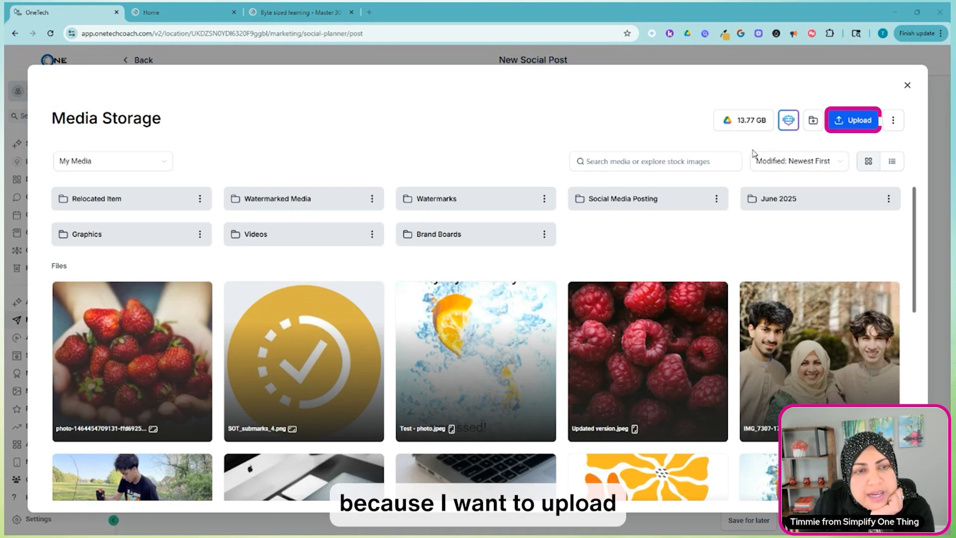
pyautogui.click(856, 124)
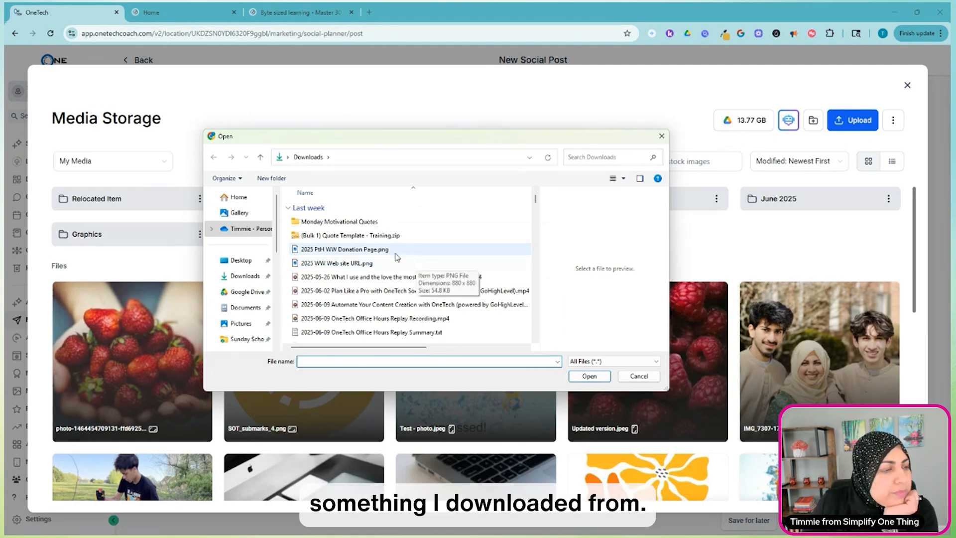
pyautogui.scroll(-1, 423, 265)
pyautogui.scroll(-4, 430, 266)
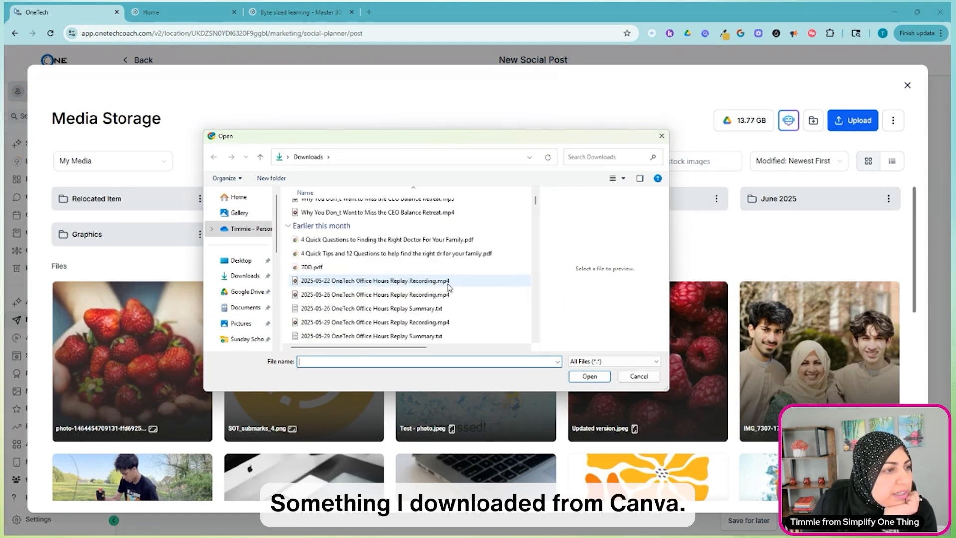
pyautogui.scroll(-1, 449, 287)
pyautogui.scroll(1, 449, 287)
pyautogui.scroll(-4, 448, 287)
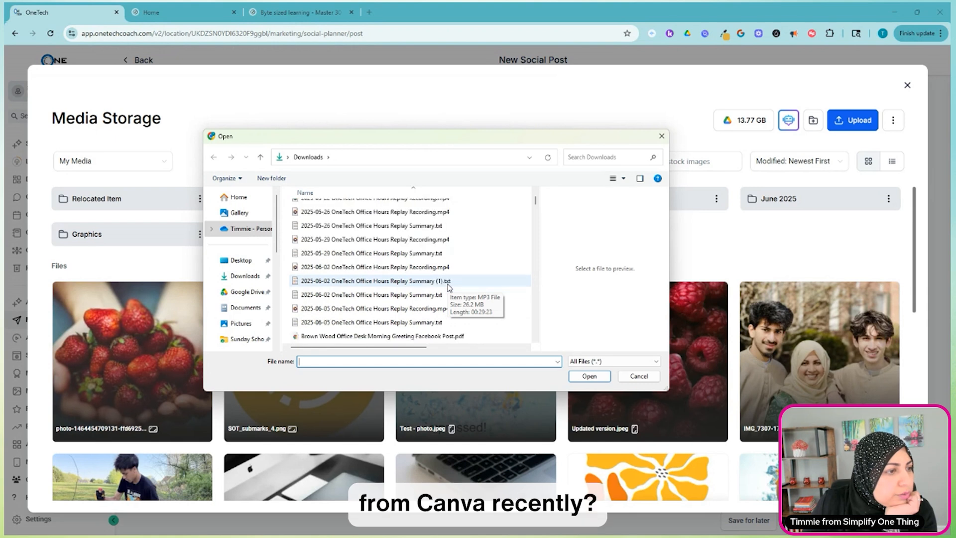
pyautogui.scroll(-4, 449, 288)
pyautogui.click(392, 295)
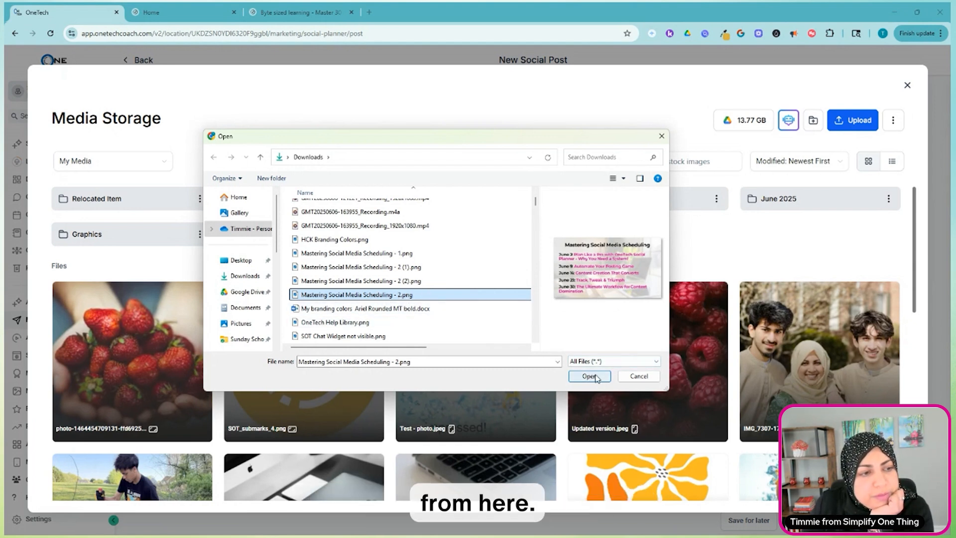
pyautogui.click(438, 282)
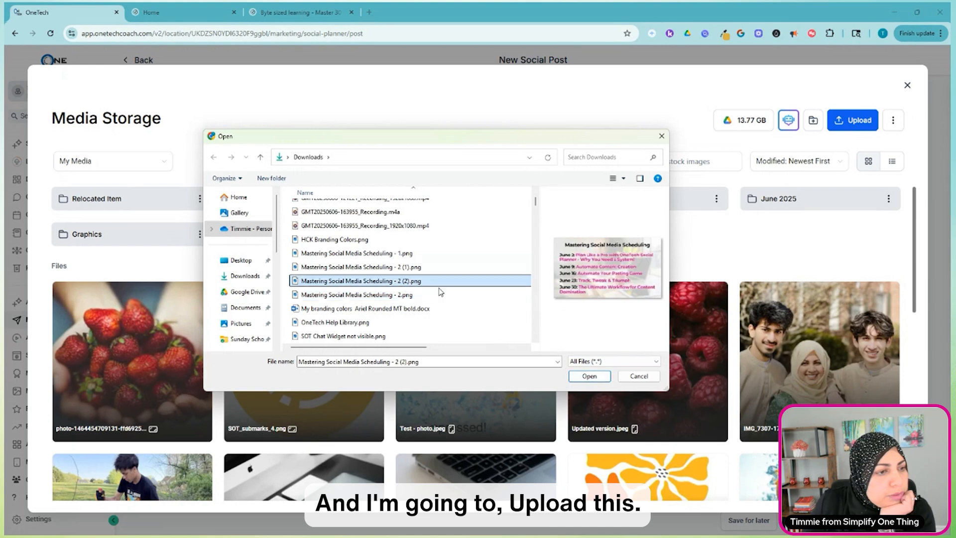
pyautogui.click(589, 376)
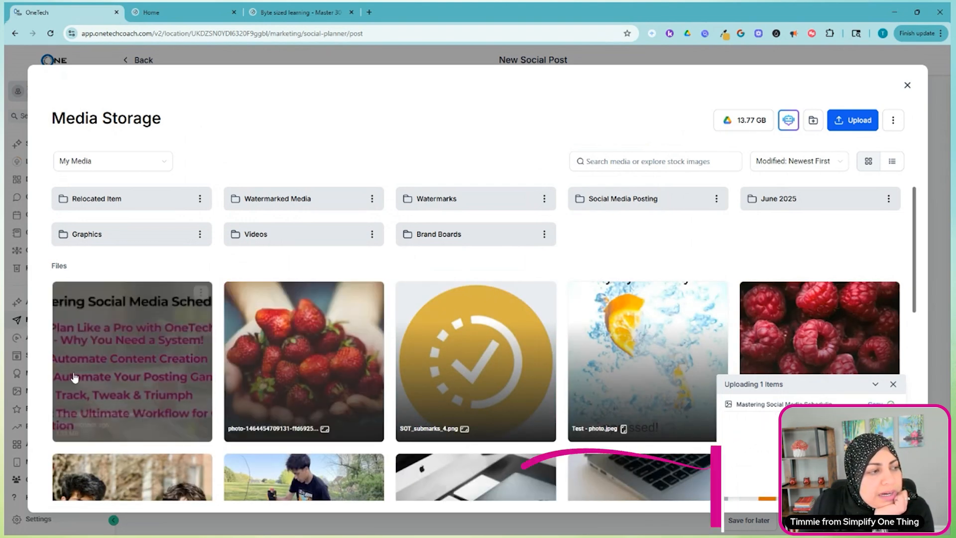
# Insert the uploaded Mastering Social Media Scheduling image into the post and remove the family photo.
pyautogui.doubleClick(132, 355)
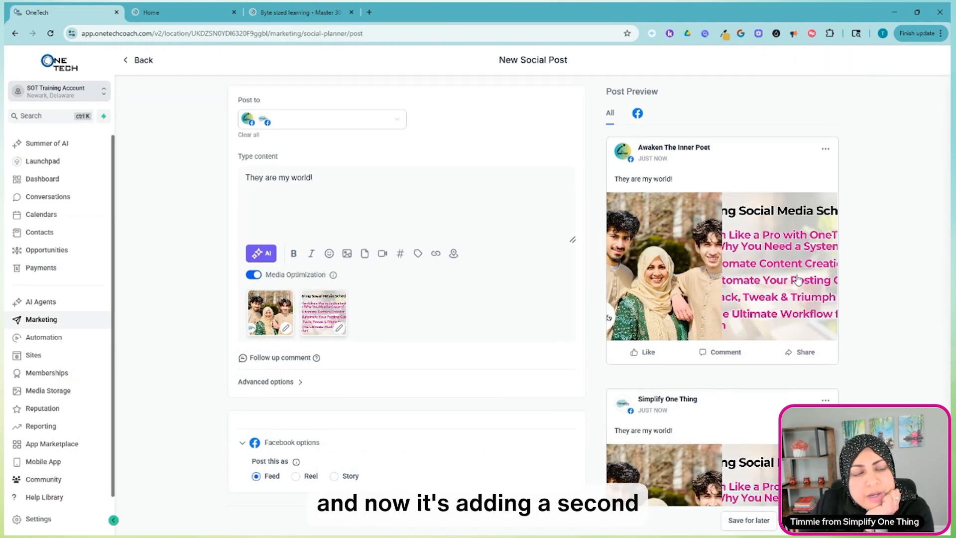
pyautogui.scroll(-2, 747, 279)
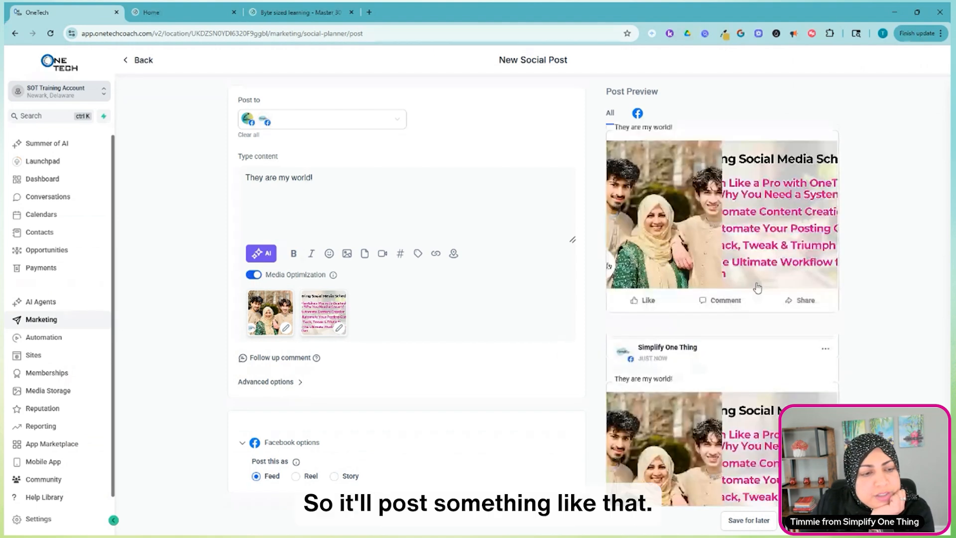
pyautogui.scroll(2, 707, 264)
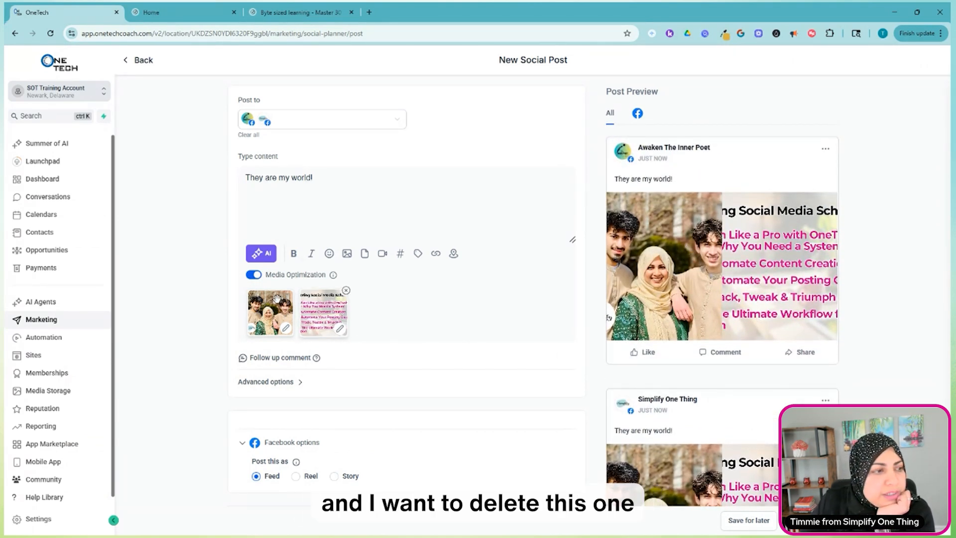
pyautogui.click(294, 293)
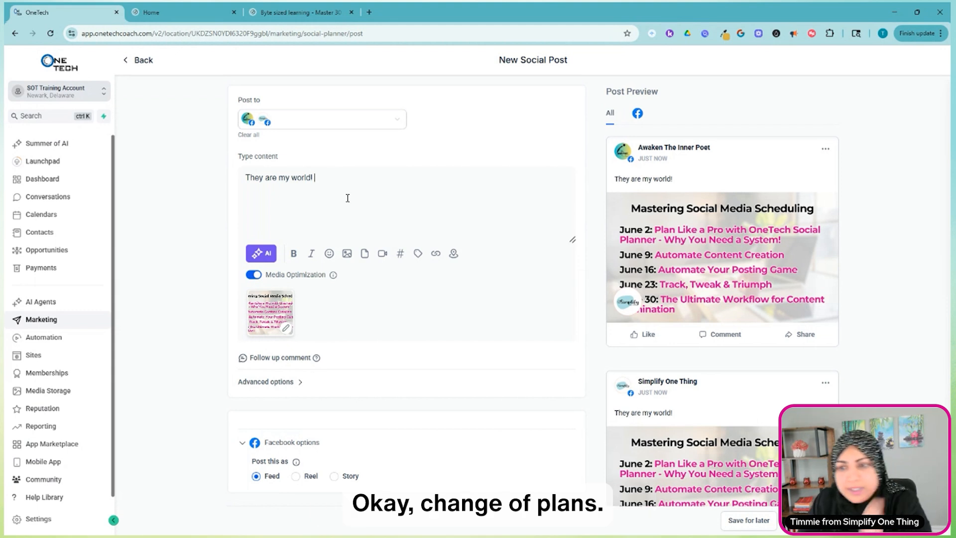
# Replace the post's content with "Training plan for the month of June ....".
pyautogui.hotkey('ctrl', 'a')
pyautogui.write('Trainin')
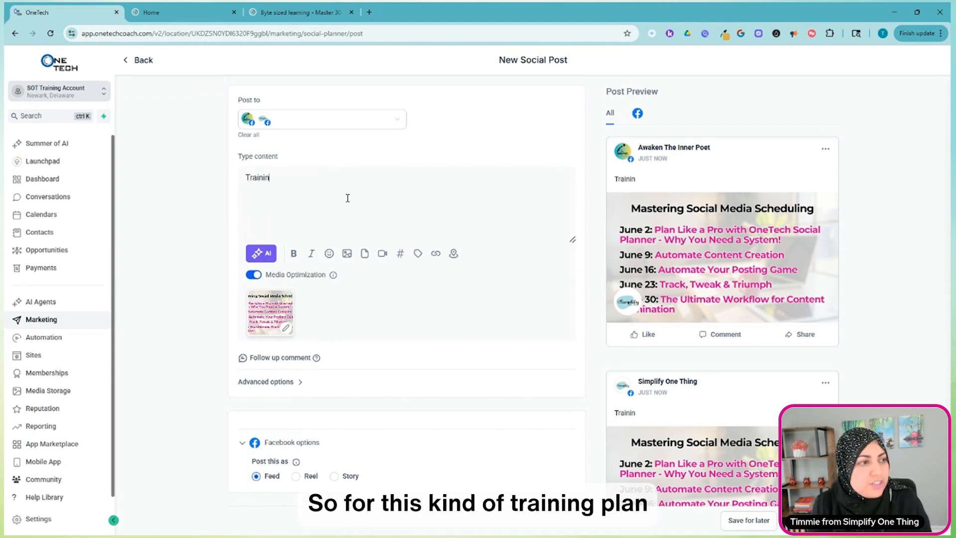
pyautogui.write('g plan for ')
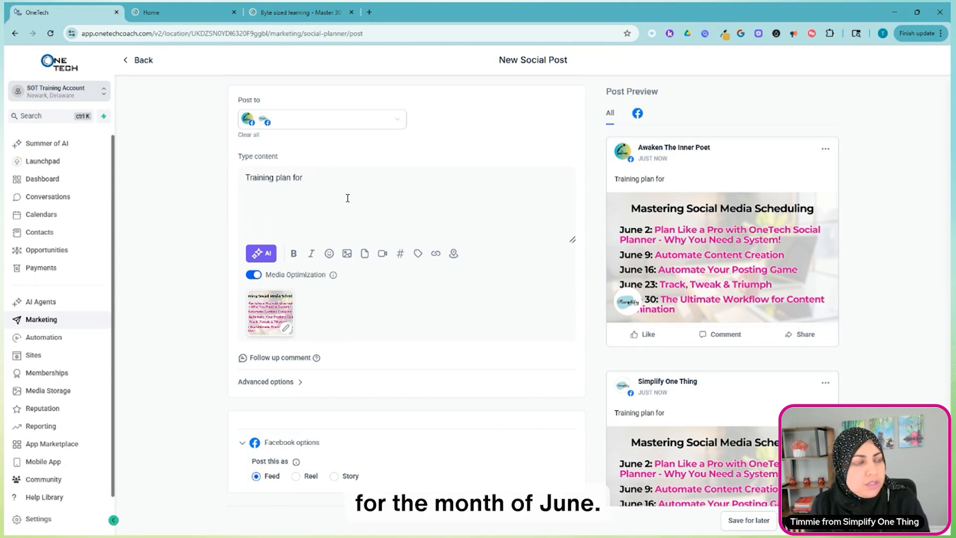
pyautogui.write('the month of June ....')
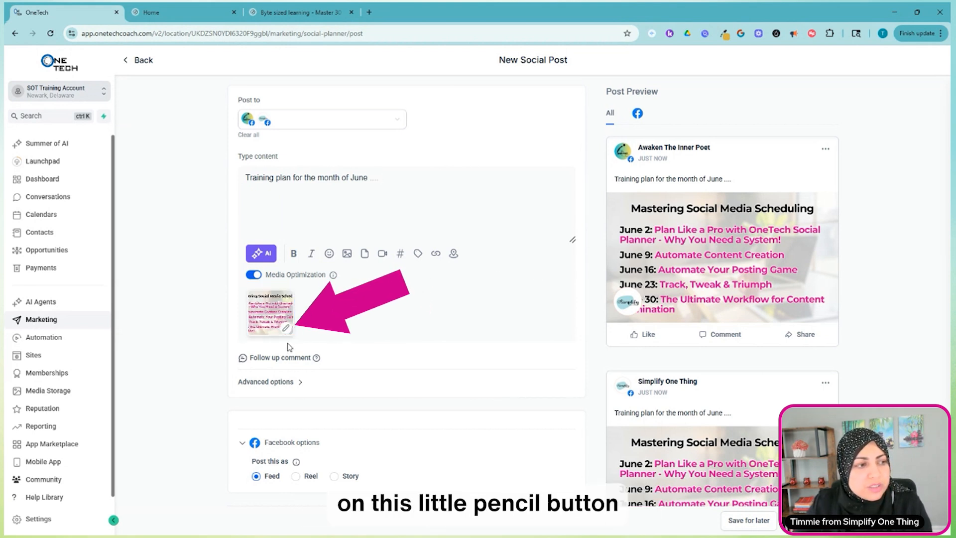
# Open the post's attached image for editing and place a new text box at the lower edge, right of centre.
pyautogui.click(286, 328)
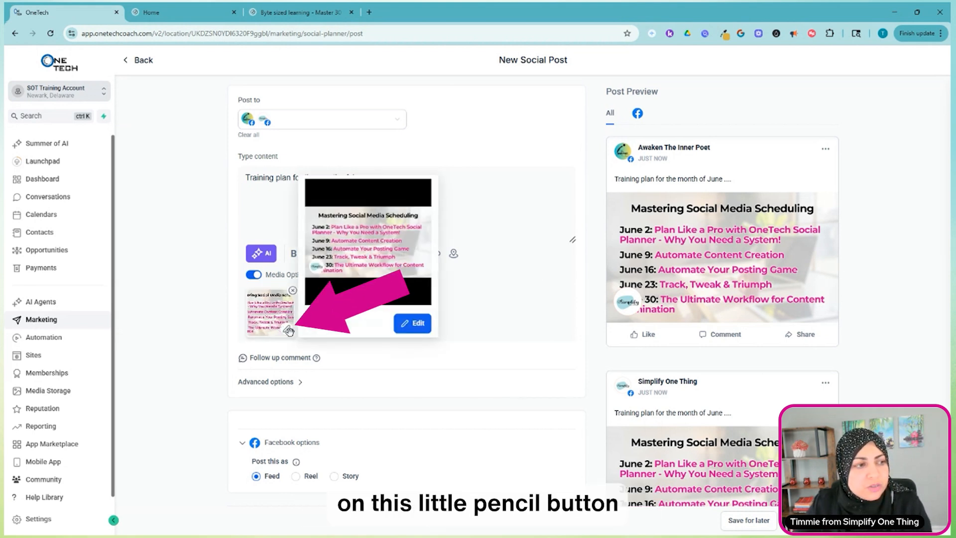
pyautogui.click(416, 326)
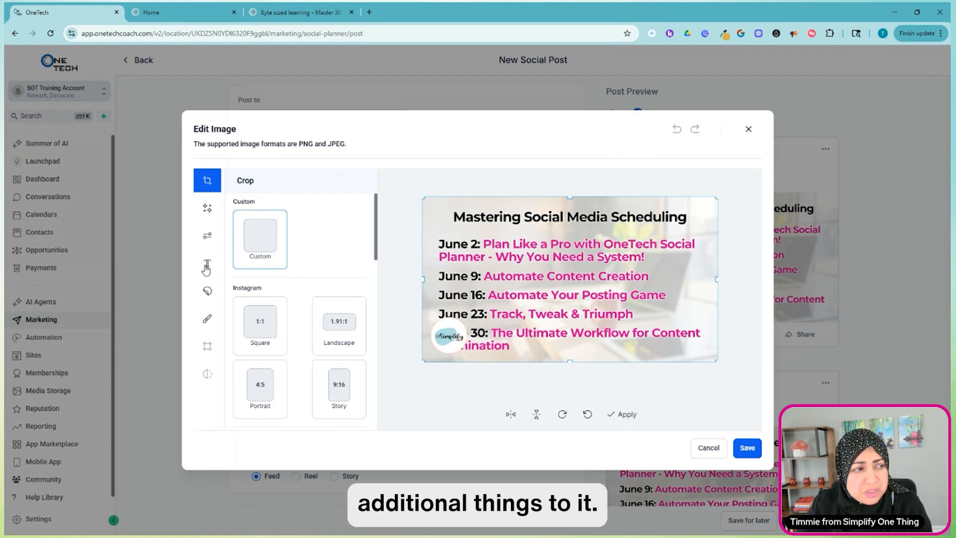
pyautogui.click(207, 266)
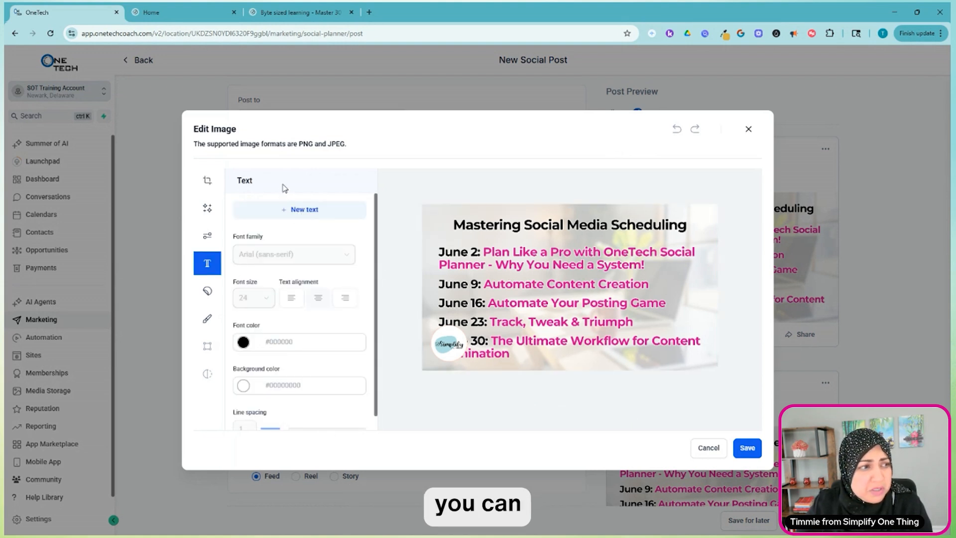
pyautogui.click(296, 212)
pyautogui.moveTo(575, 287); pyautogui.dragTo(628, 365)
# Set the wording of the image's new text box to "How amazing!".
pyautogui.doubleClick(626, 365)
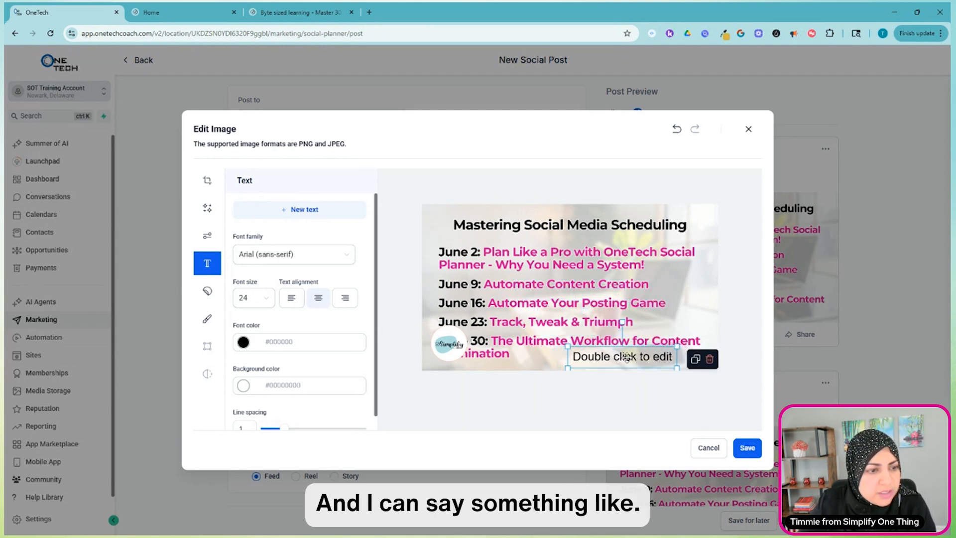
pyautogui.write('How amazing!')
pyautogui.scroll(-1, 310, 382)
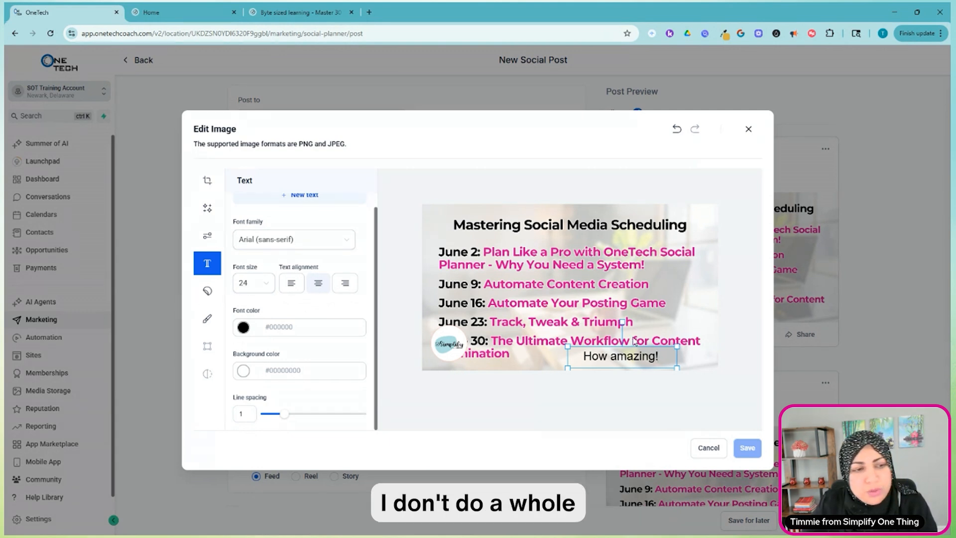
pyautogui.click(666, 355)
pyautogui.press('BackSpace')
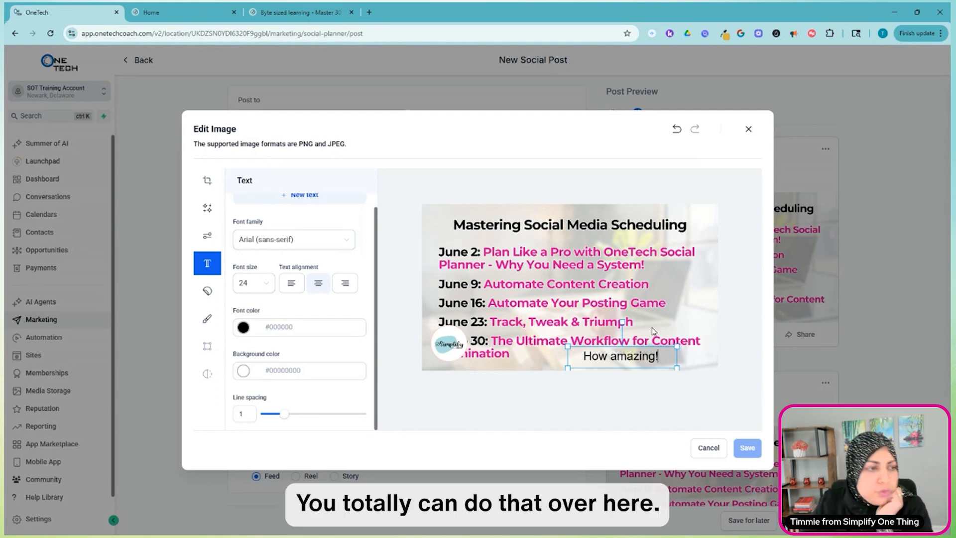
pyautogui.click(695, 368)
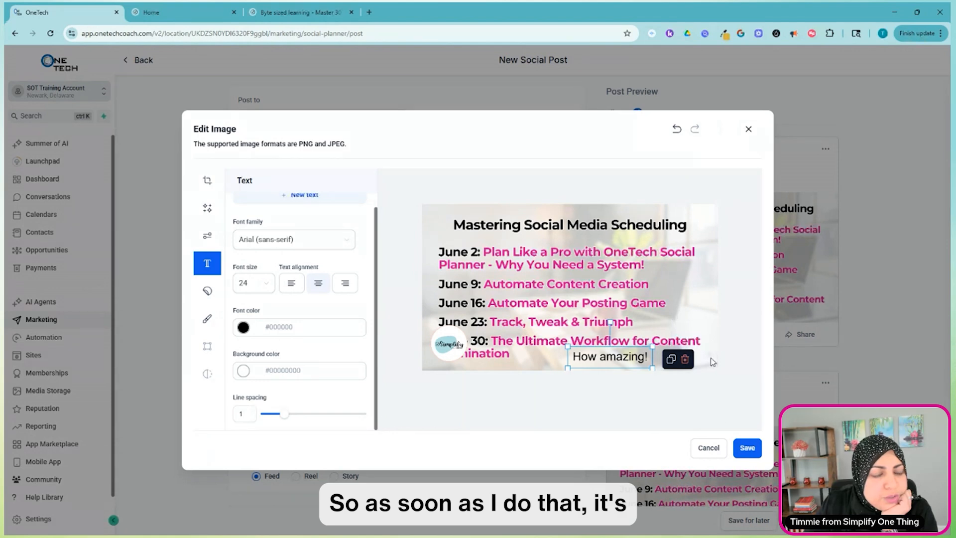
# Save the edited image to the media library under the name "Mastering Social Media Scheduling ver 2".
pyautogui.click(753, 448)
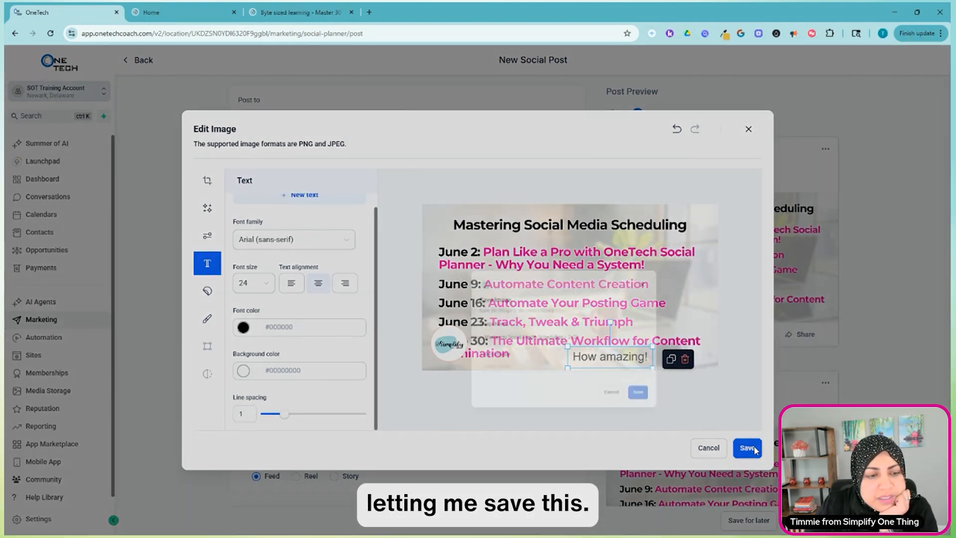
pyautogui.click(416, 287)
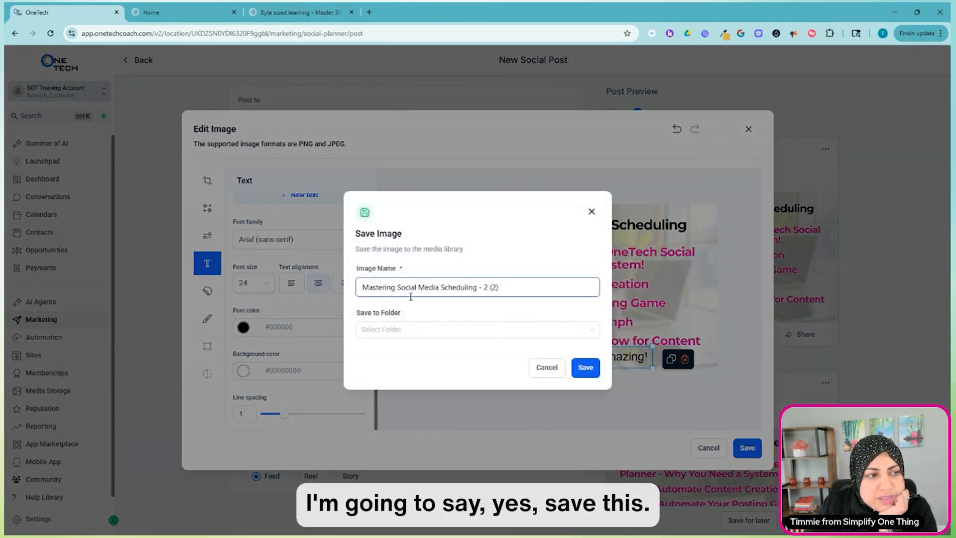
pyautogui.click(385, 336)
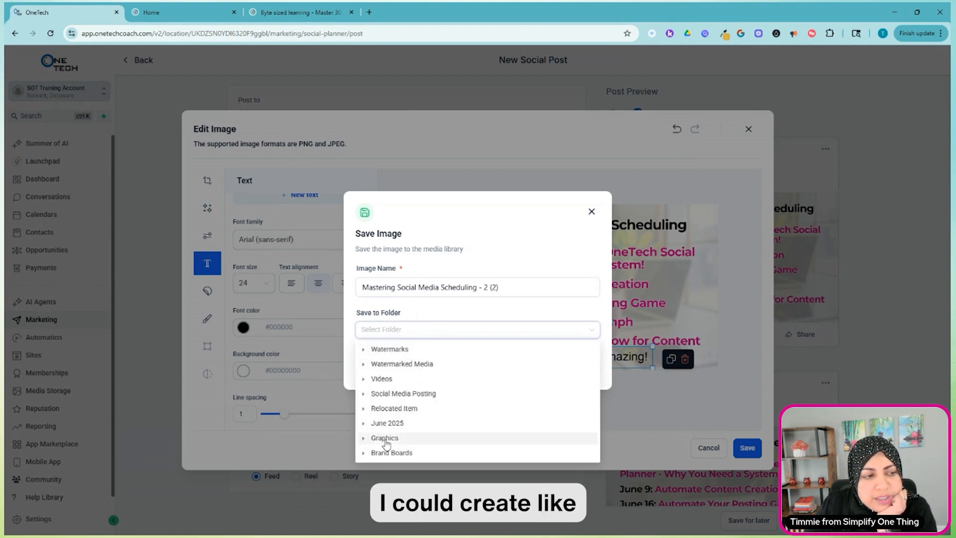
pyautogui.click(509, 288)
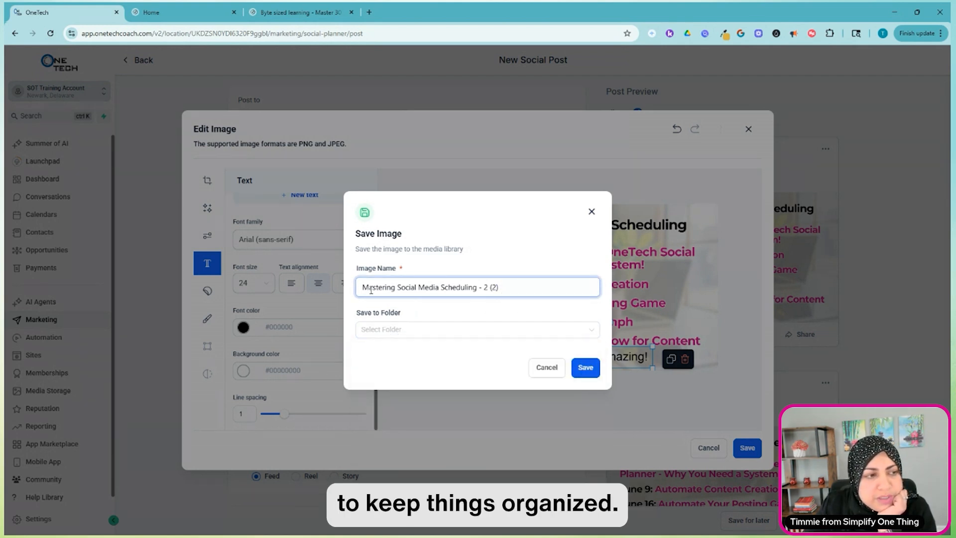
pyautogui.moveTo(481, 288); pyautogui.dragTo(532, 290)
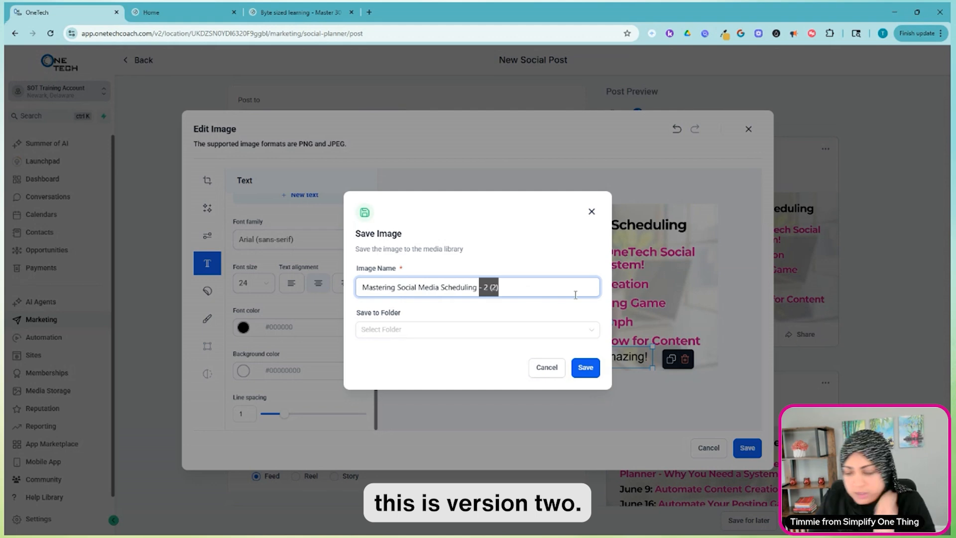
pyautogui.press('BackSpace')
pyautogui.write('ver 2')
pyautogui.press('Return')
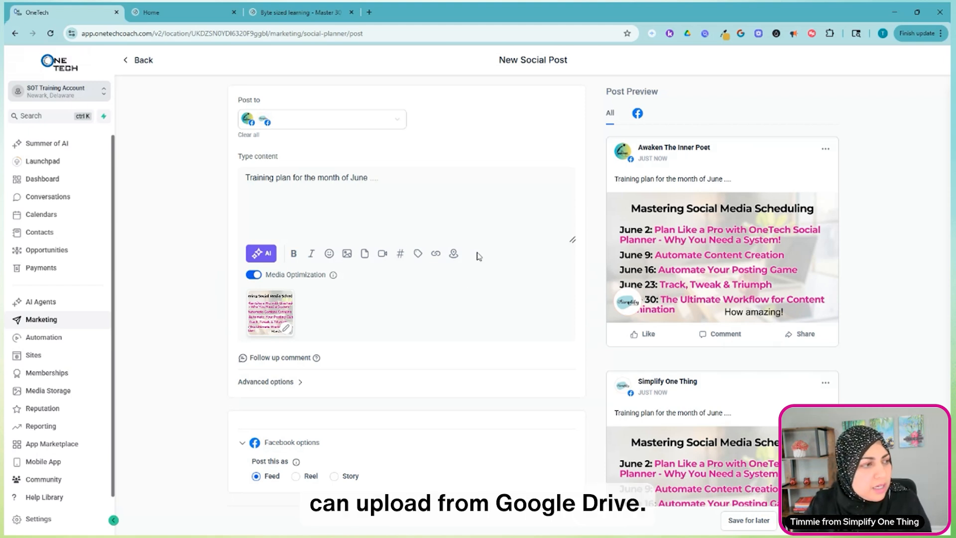
# Add the Facebook logo image 1.png from the connected Google Drive to the post through the media library.
pyautogui.click(347, 254)
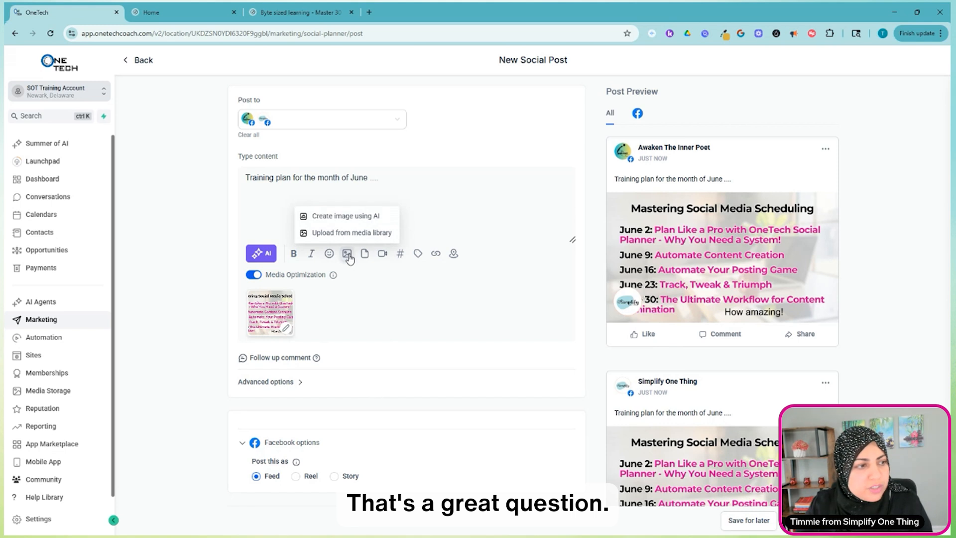
pyautogui.click(360, 234)
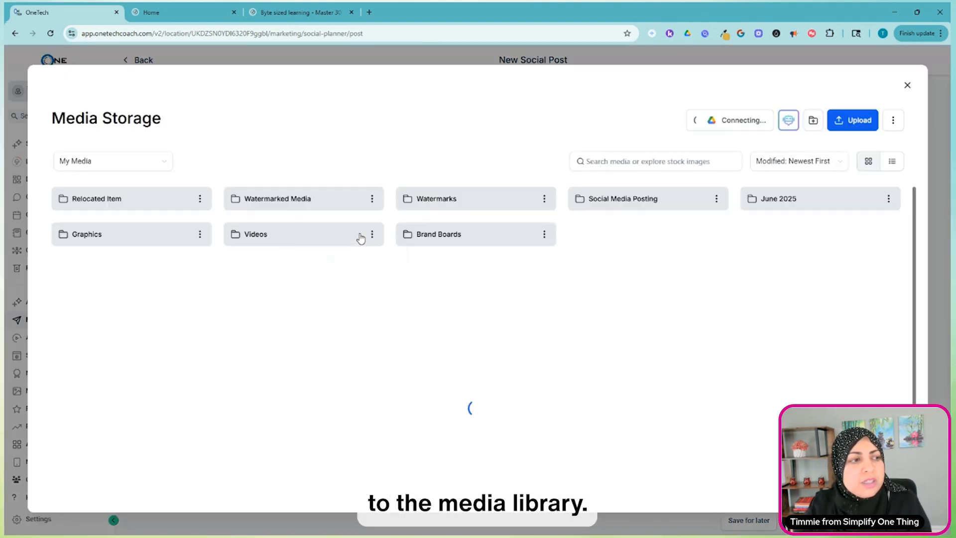
pyautogui.moveTo(740, 129)
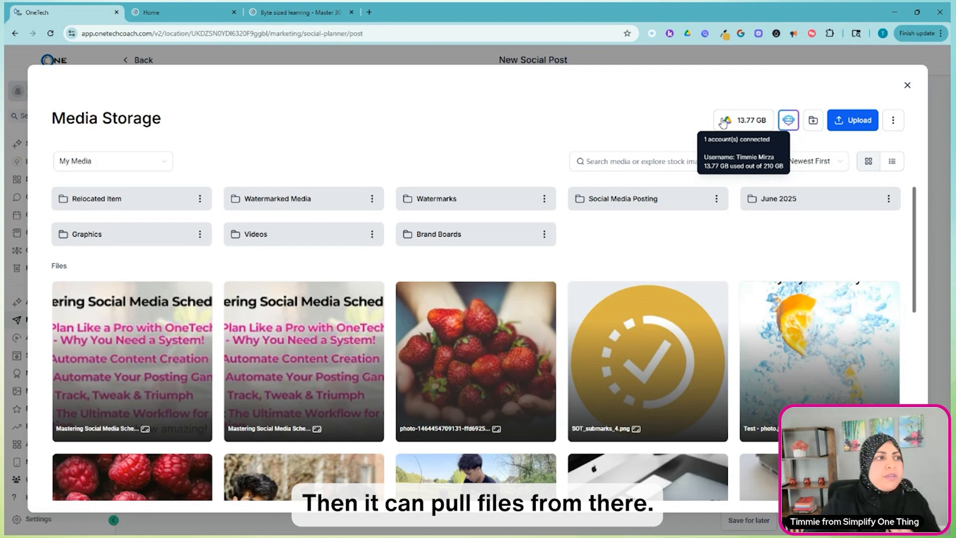
pyautogui.click(139, 164)
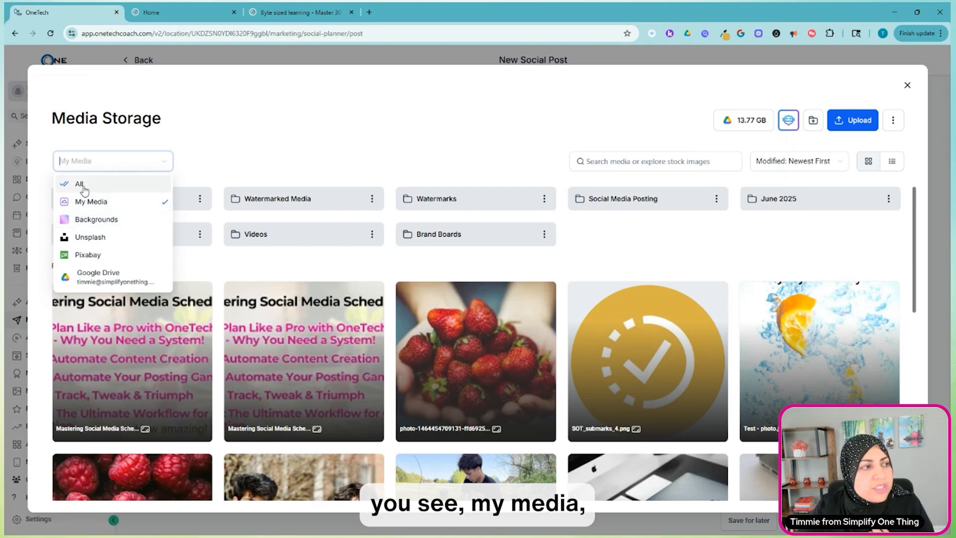
pyautogui.click(119, 283)
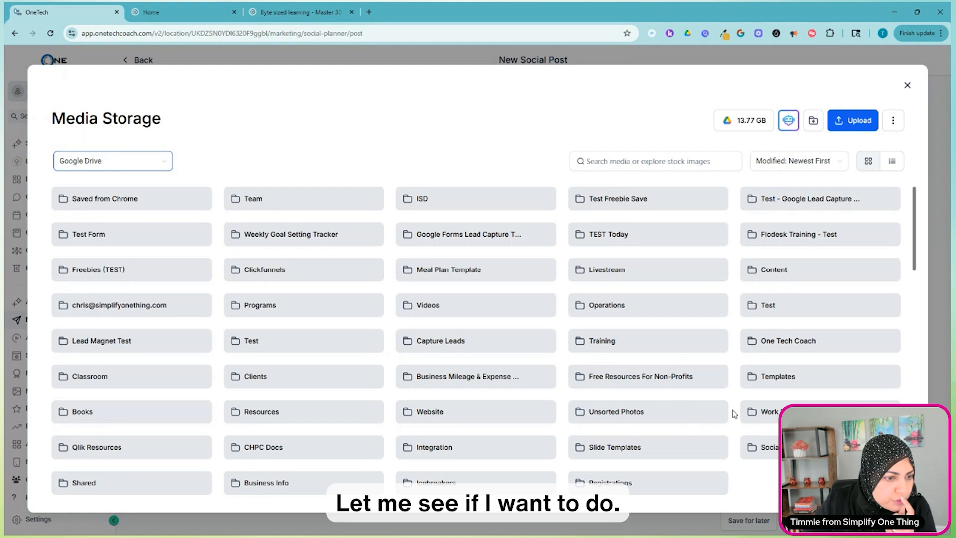
pyautogui.scroll(-6, 745, 444)
pyautogui.scroll(2, 352, 335)
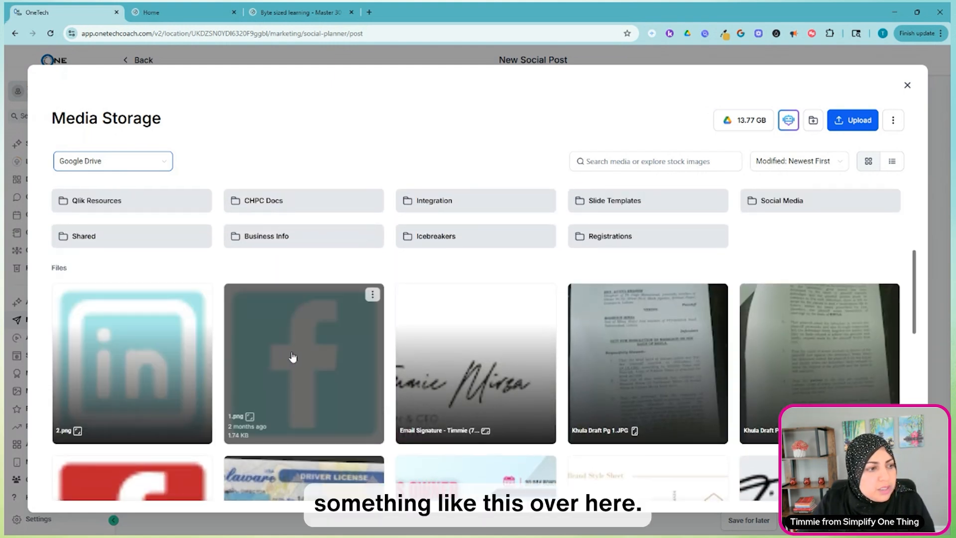
pyautogui.click(294, 357)
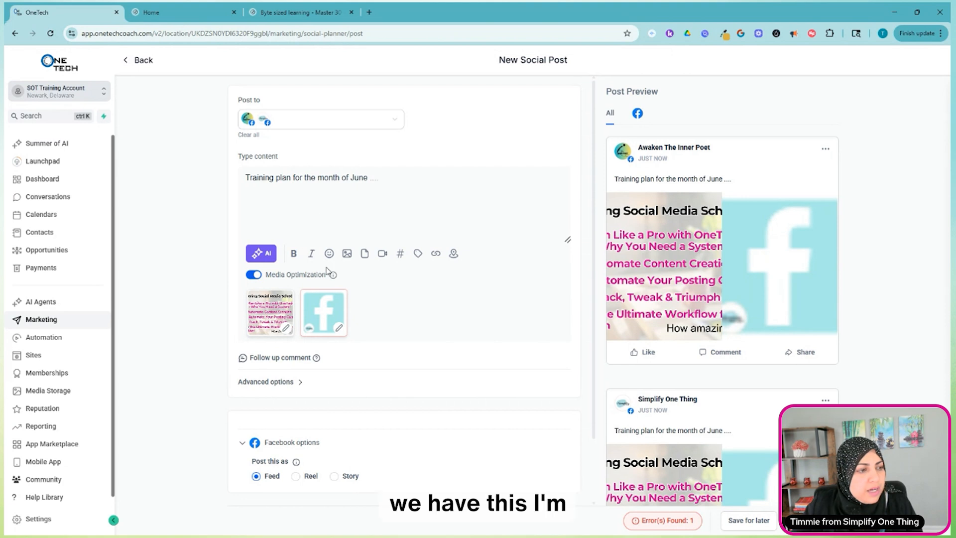
# Remove the Facebook logo image from the post's attached media.
pyautogui.click(345, 293)
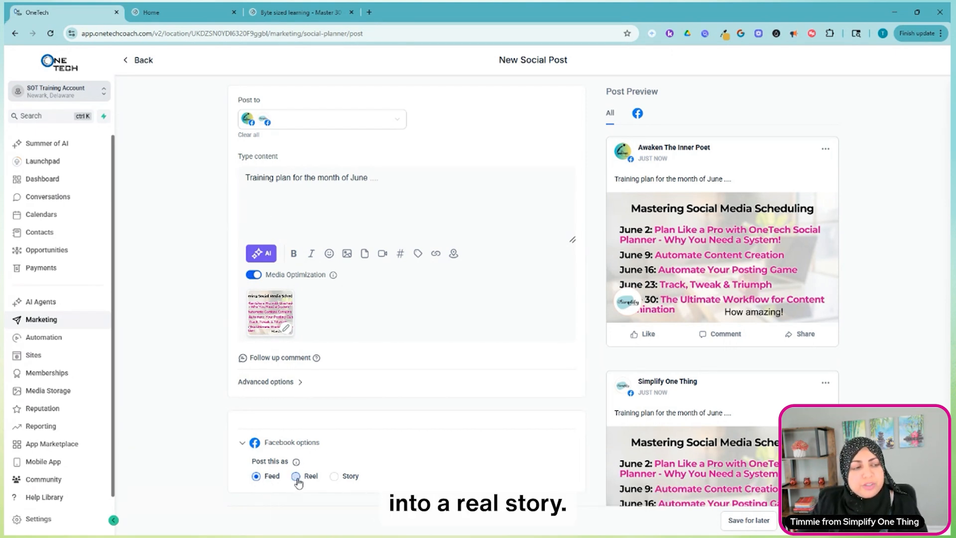
# Try the Story type for the Facebook post and expand its warning to read the caution about captions.
pyautogui.click(333, 476)
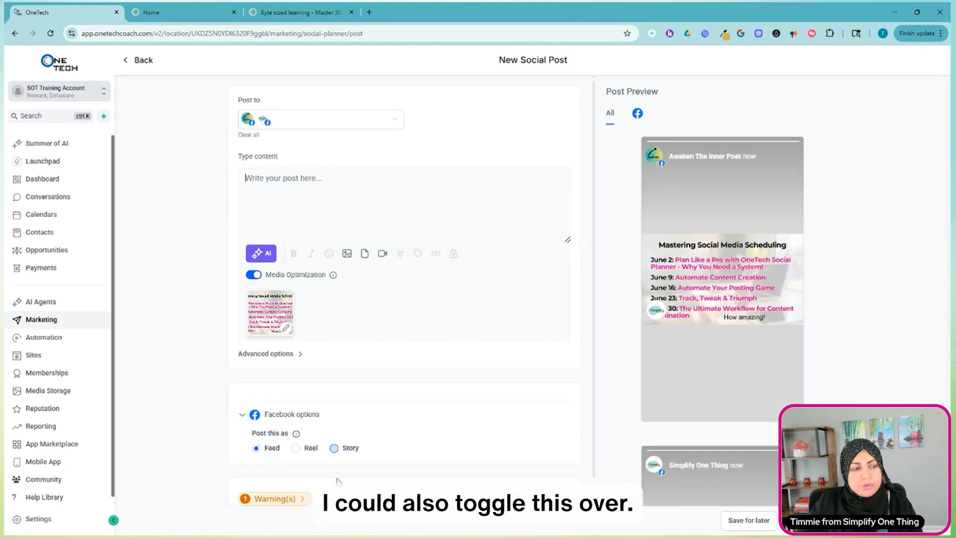
pyautogui.scroll(-1, 323, 485)
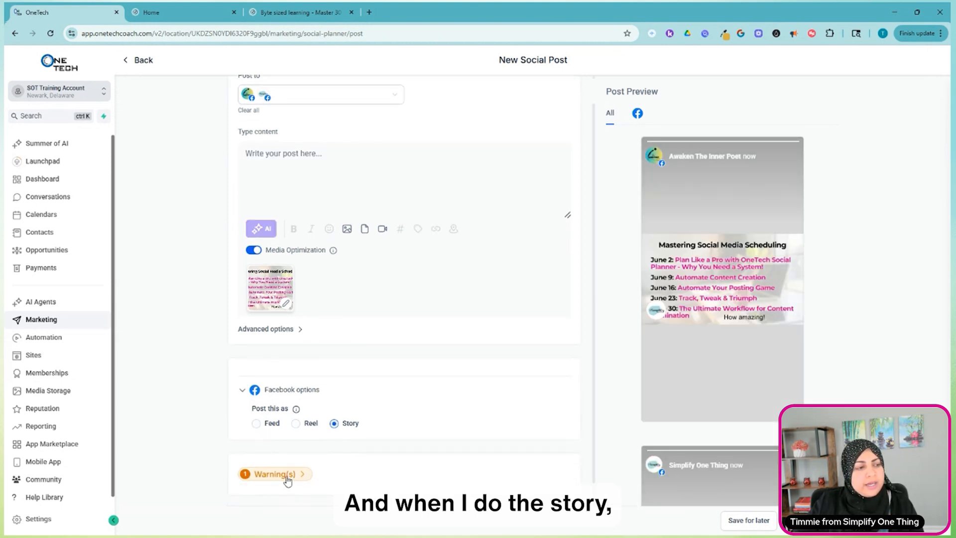
pyautogui.click(307, 476)
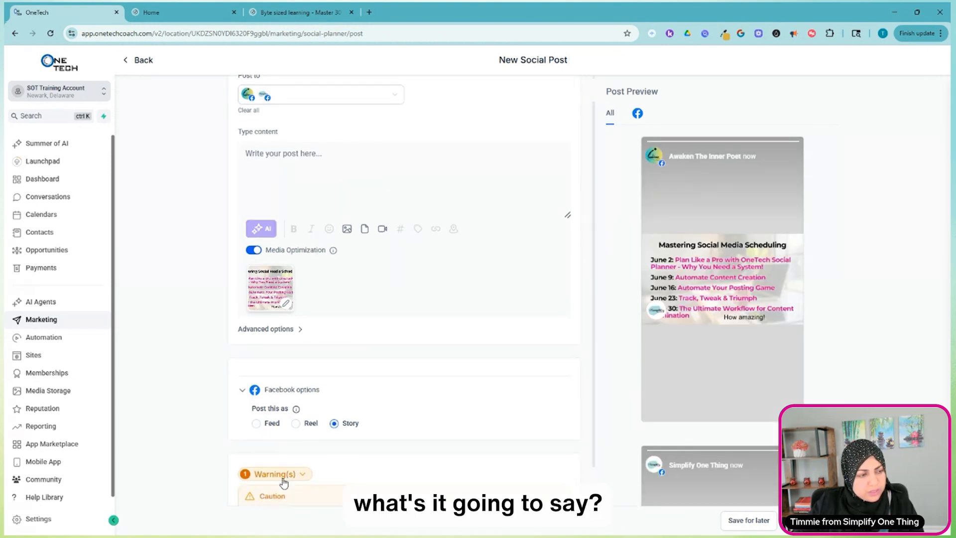
pyautogui.scroll(-1, 269, 496)
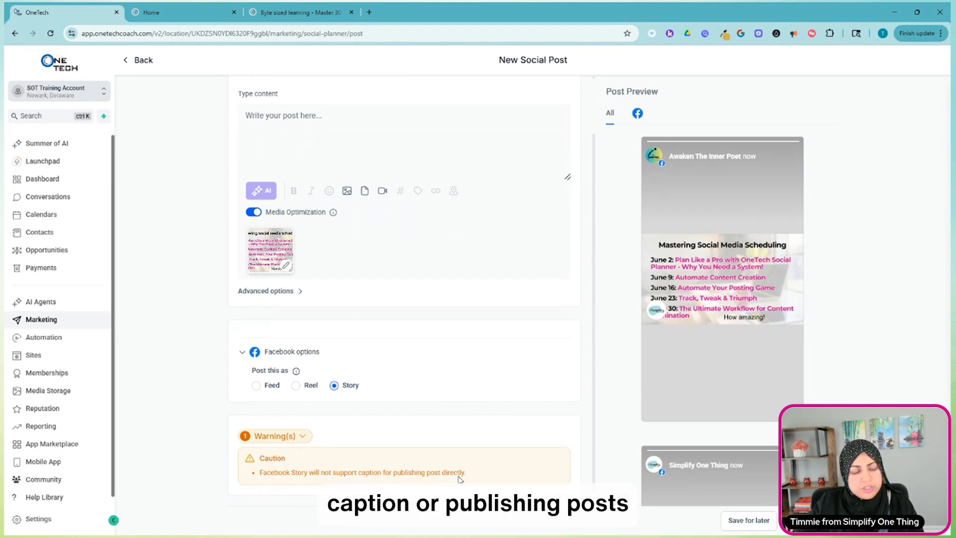
pyautogui.scroll(2, 422, 201)
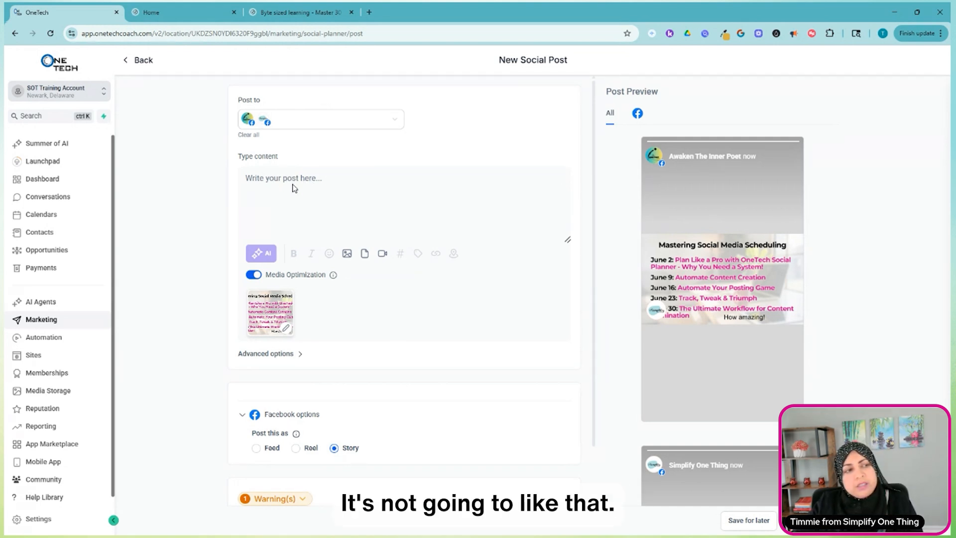
# Try the Reel type for the Facebook post, read the media error, and return the post type to Feed.
pyautogui.scroll(-1, 380, 315)
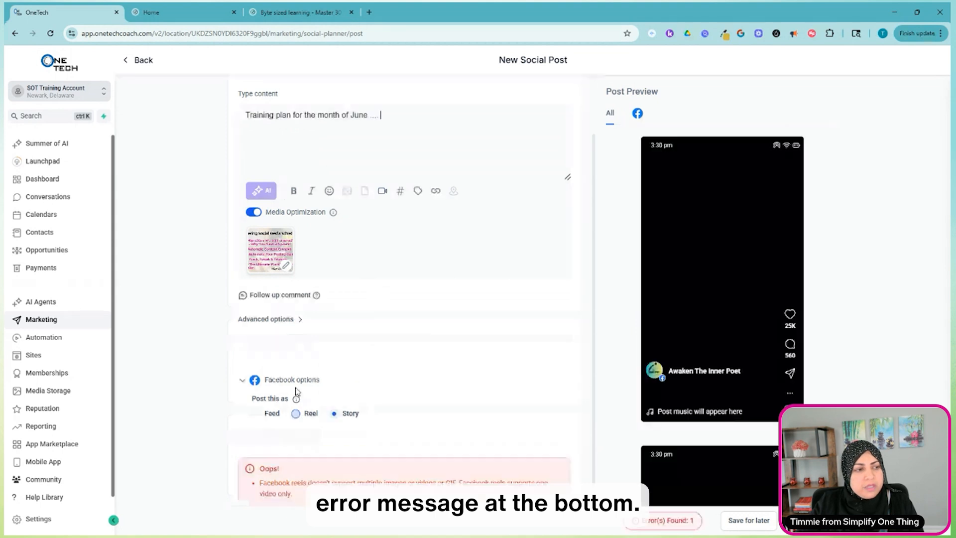
pyautogui.scroll(-1, 312, 434)
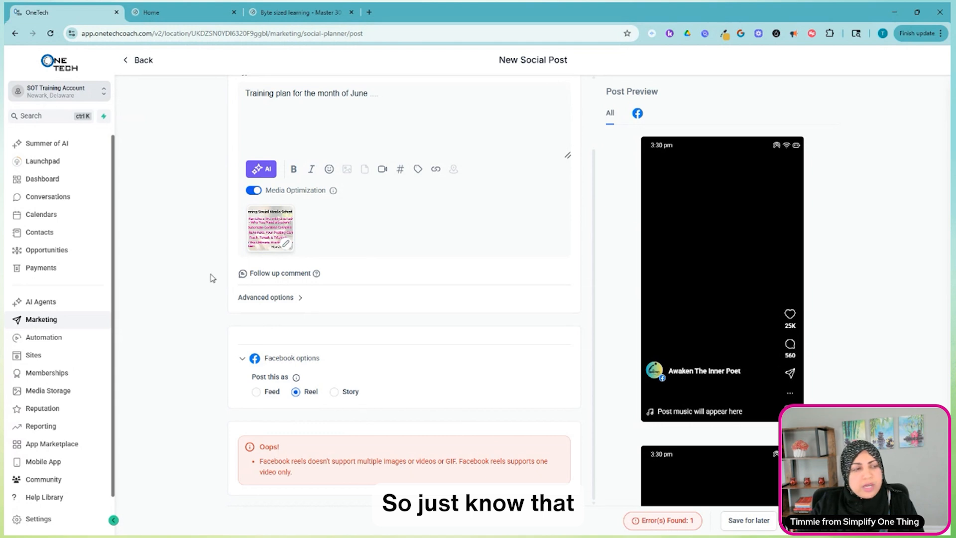
pyautogui.scroll(2, 300, 254)
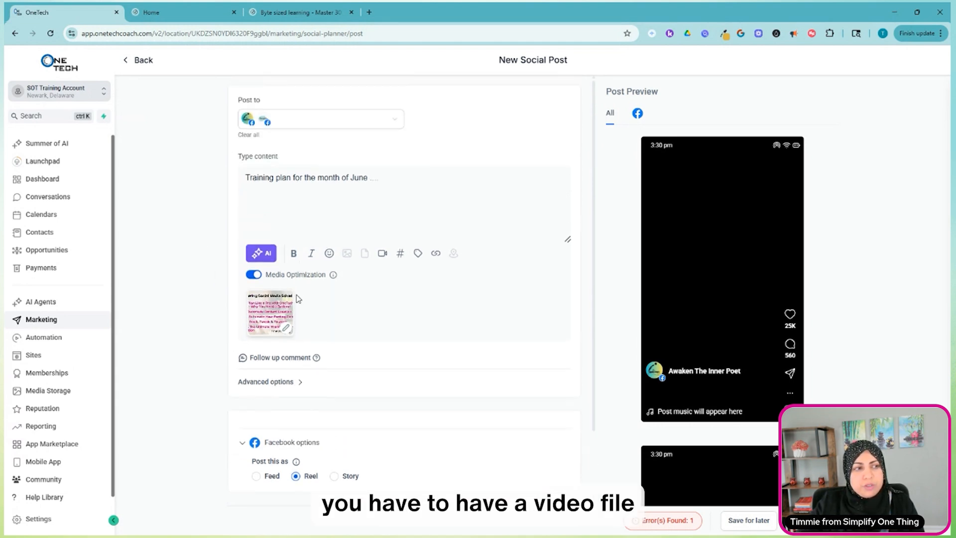
pyautogui.scroll(-2, 310, 385)
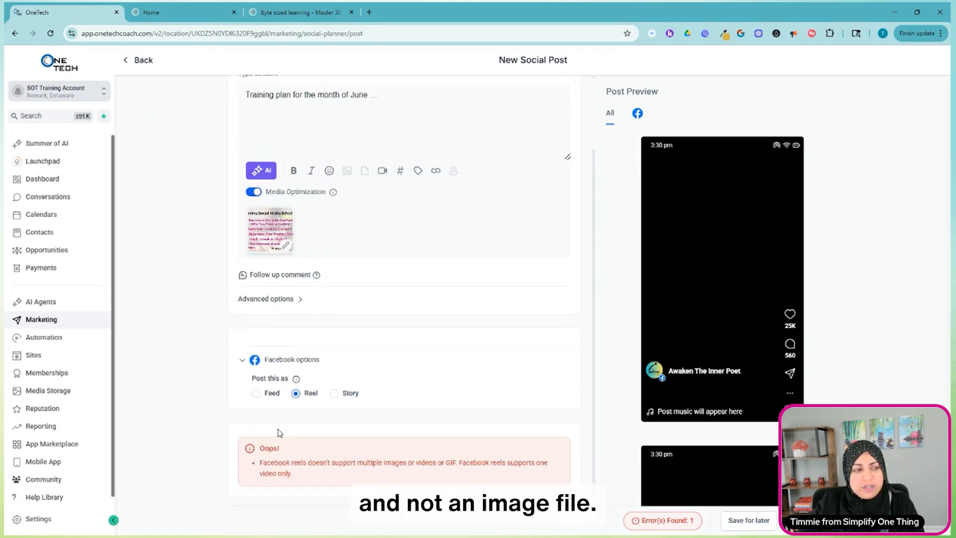
pyautogui.click(256, 392)
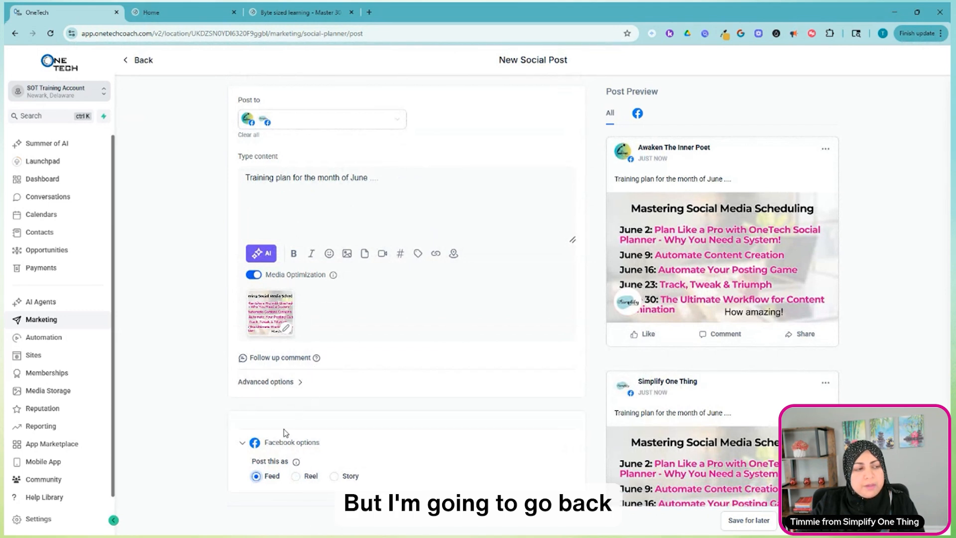
# Append a hashtag from the saved SOT Hashtags set to the end of the post text.
pyautogui.click(399, 173)
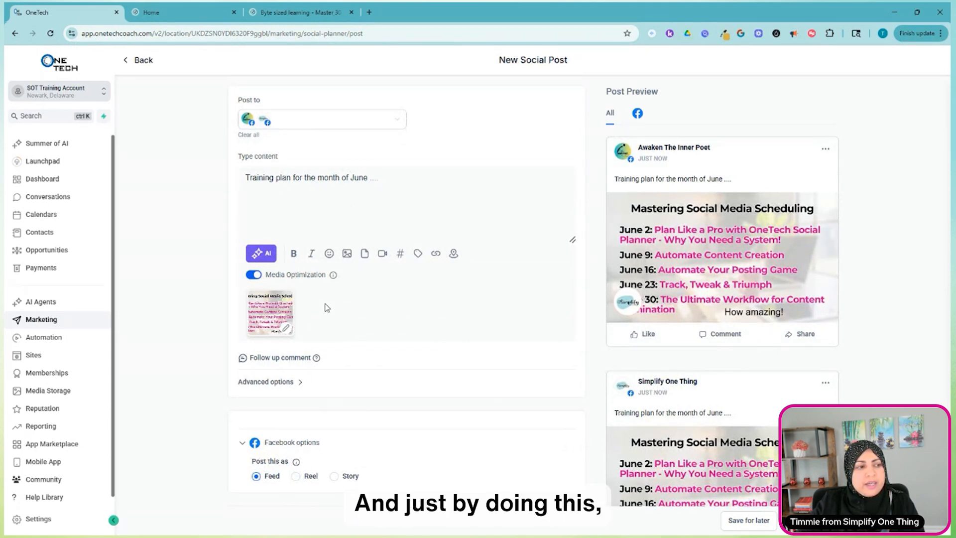
pyautogui.scroll(-1, 769, 312)
pyautogui.scroll(-1, 769, 312)
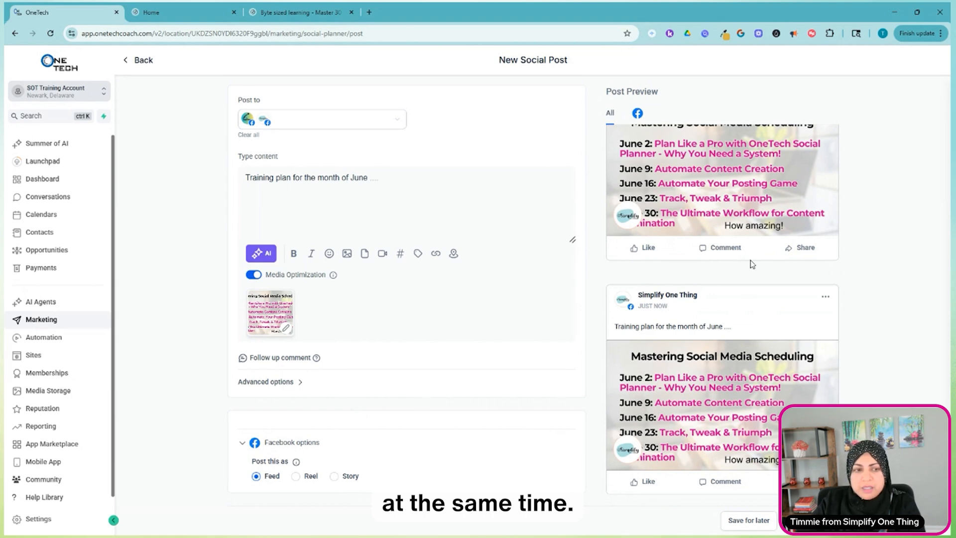
pyautogui.click(402, 256)
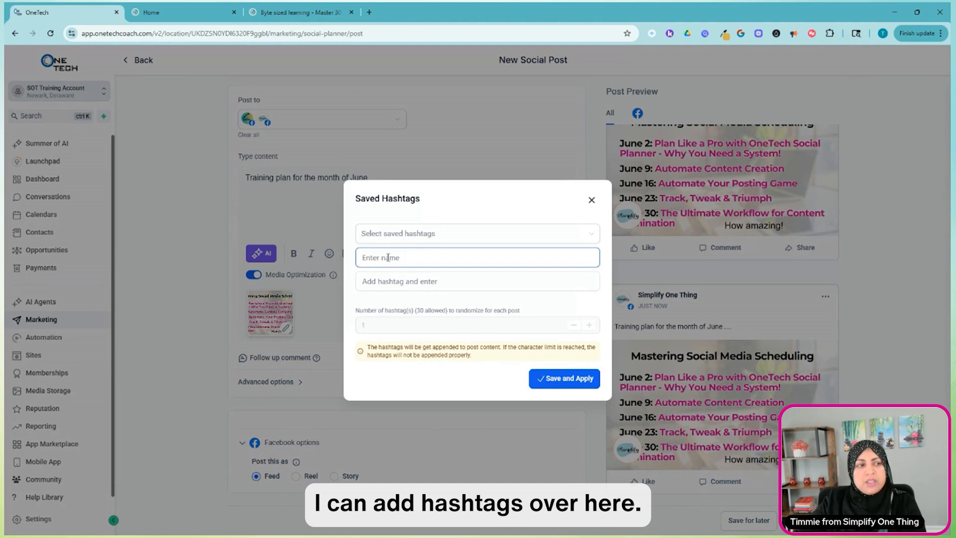
pyautogui.click(440, 238)
pyautogui.click(383, 256)
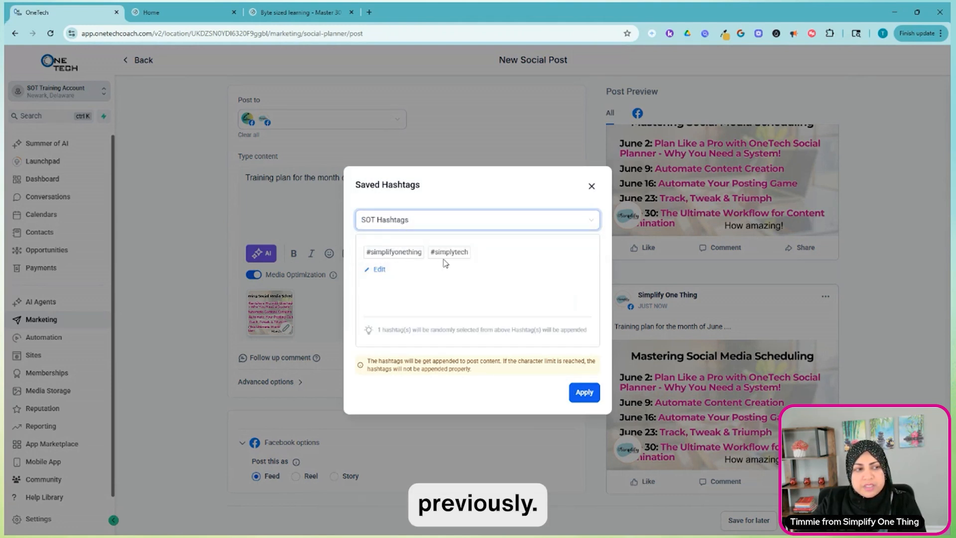
pyautogui.click(584, 393)
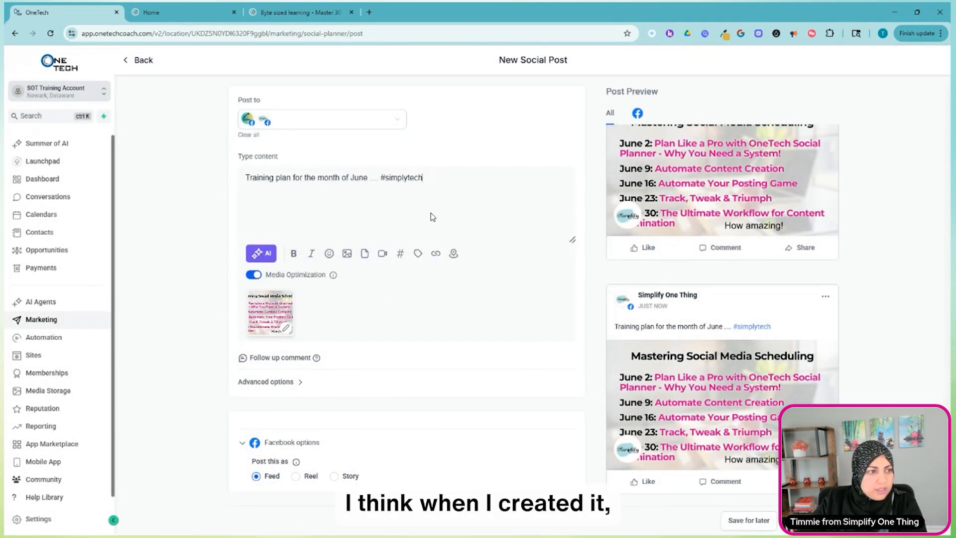
# Reopen the saved hashtags to check the available sets and the limit on randomized hashtags per post, and close them without changes.
pyautogui.click(399, 253)
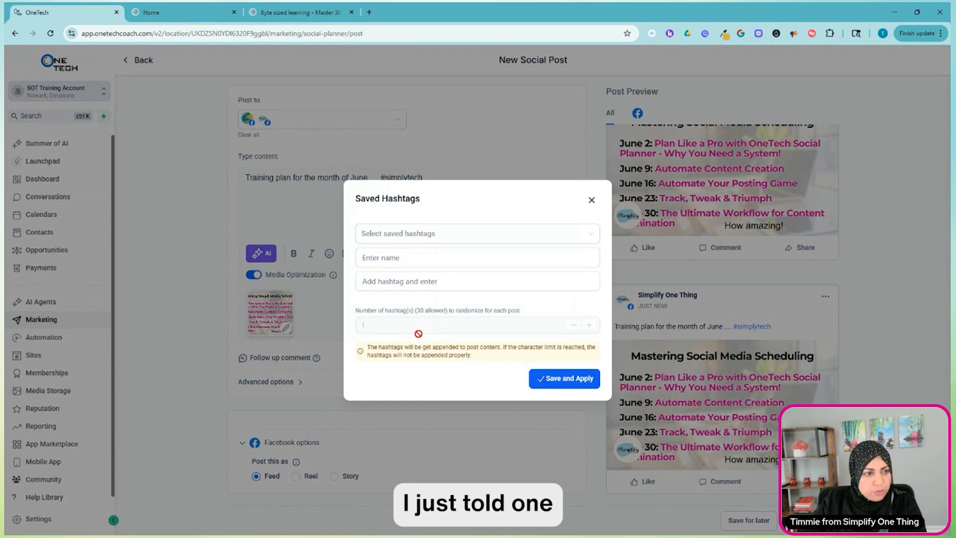
pyautogui.click(440, 238)
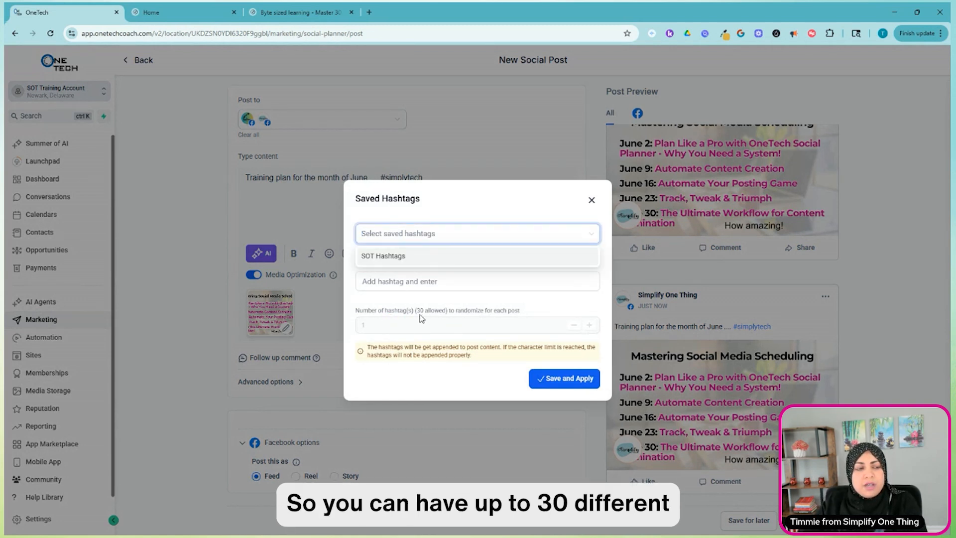
pyautogui.click(462, 279)
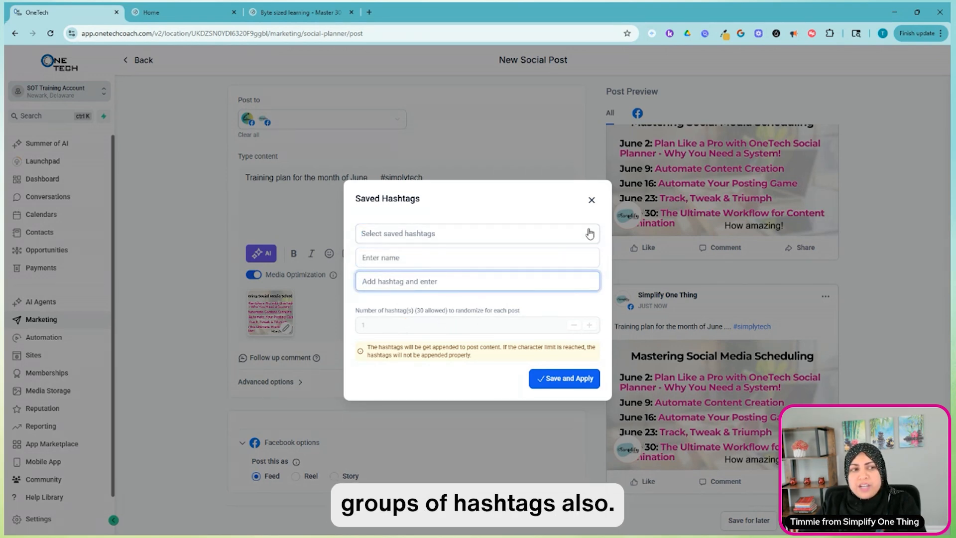
pyautogui.click(591, 199)
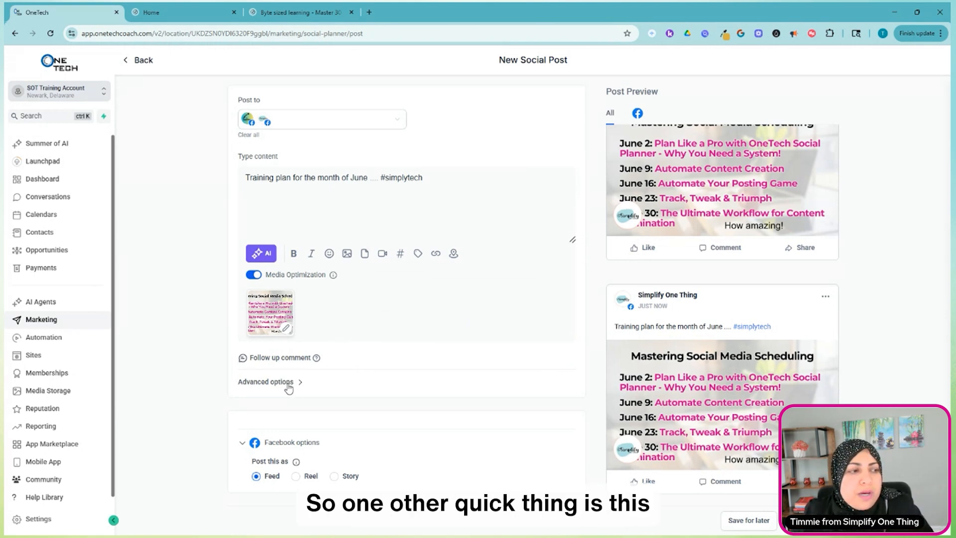
# Show the follow-up comment field and add the line "Check comments for the sign up ..." below the post text, separated by a blank line.
pyautogui.click(292, 359)
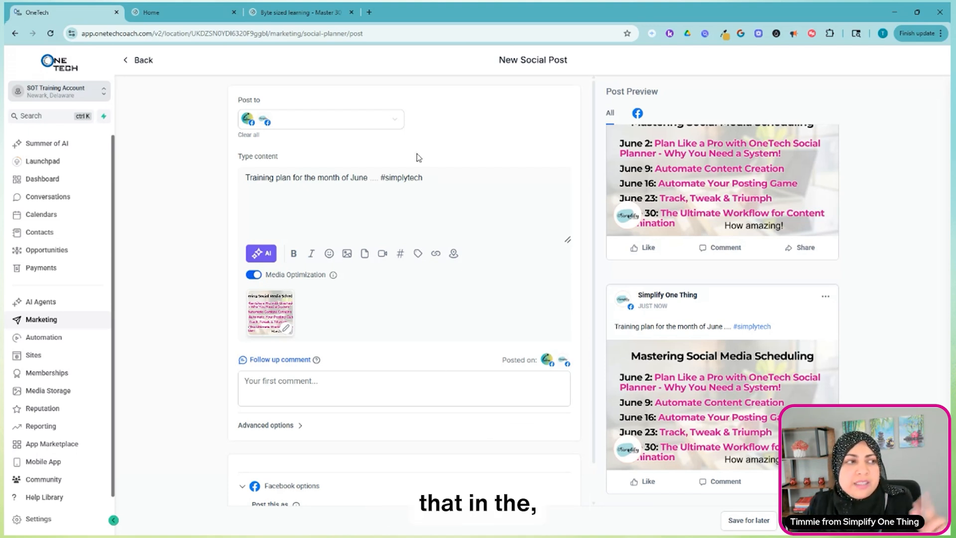
pyautogui.press('Return')
pyautogui.press('Return')
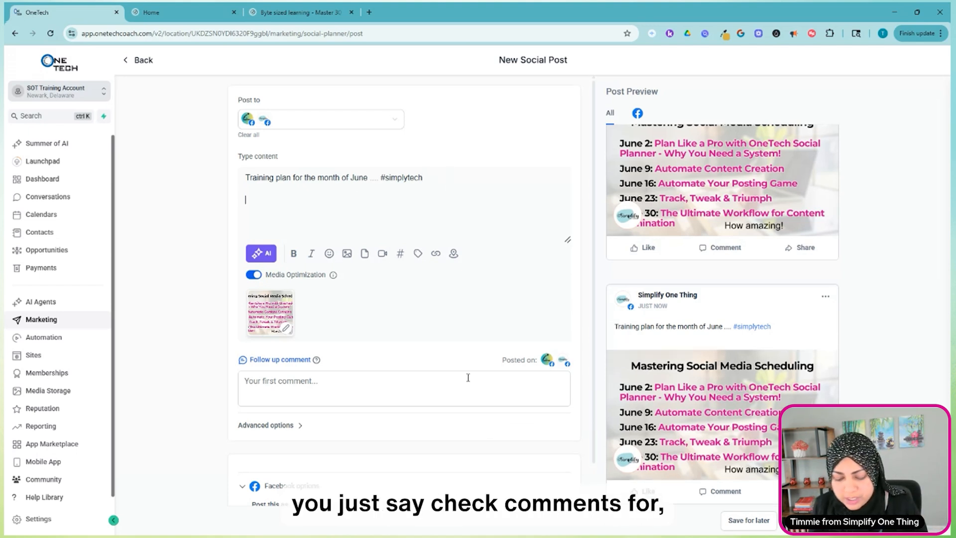
pyautogui.write('Check commen')
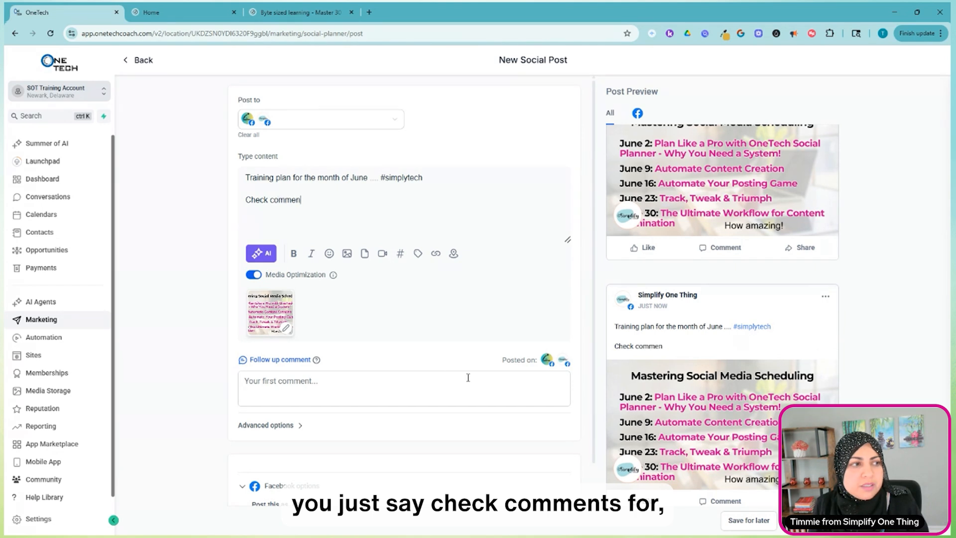
pyautogui.write('ts for')
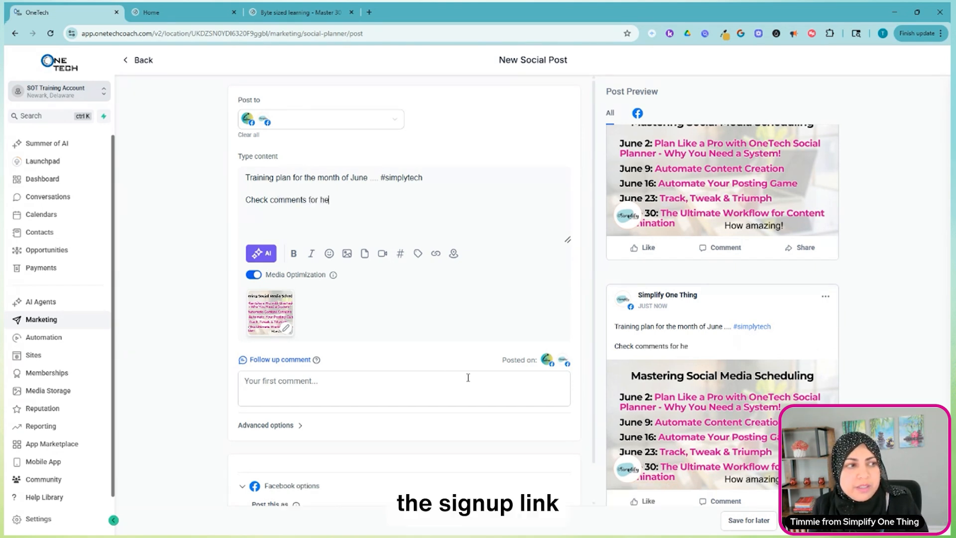
pyautogui.write(' the sign up ...')
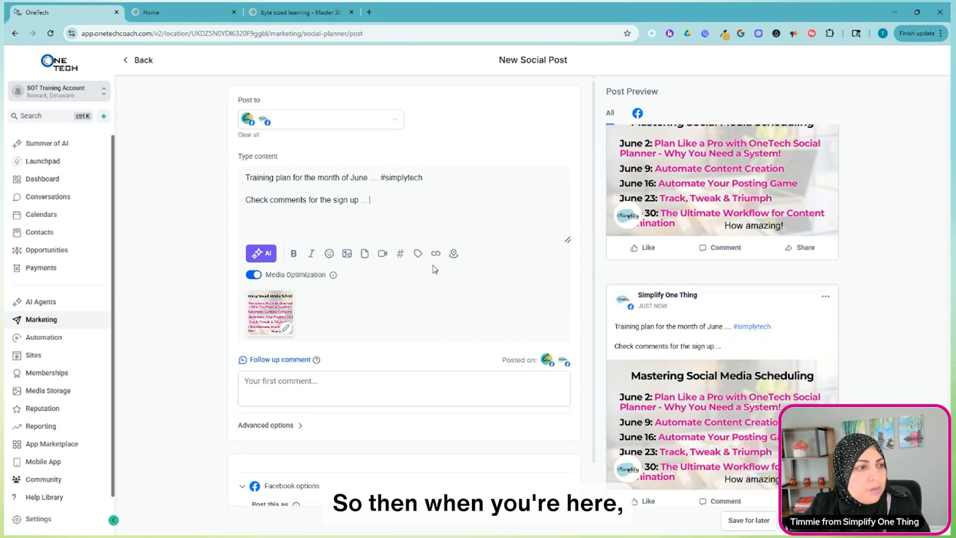
pyautogui.click(295, 380)
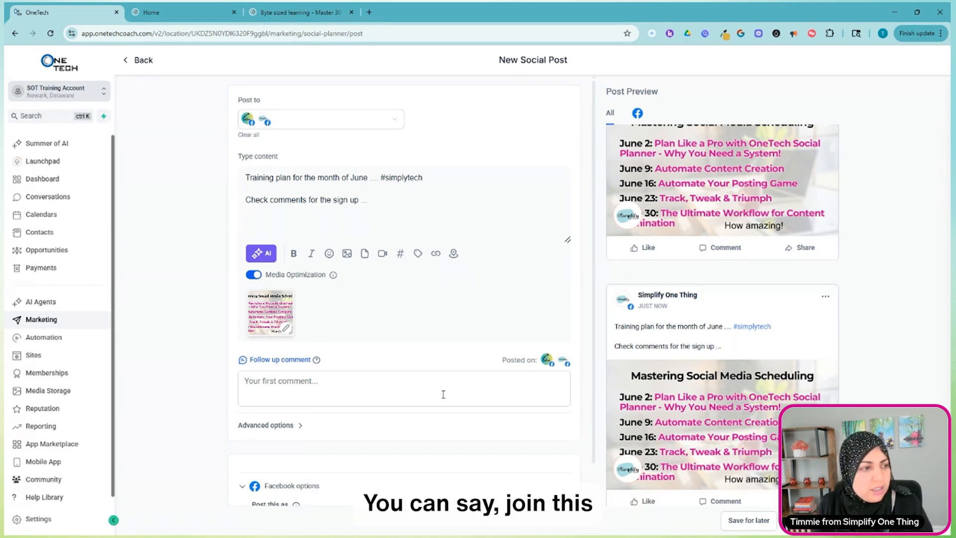
pyautogui.write('Join this ')
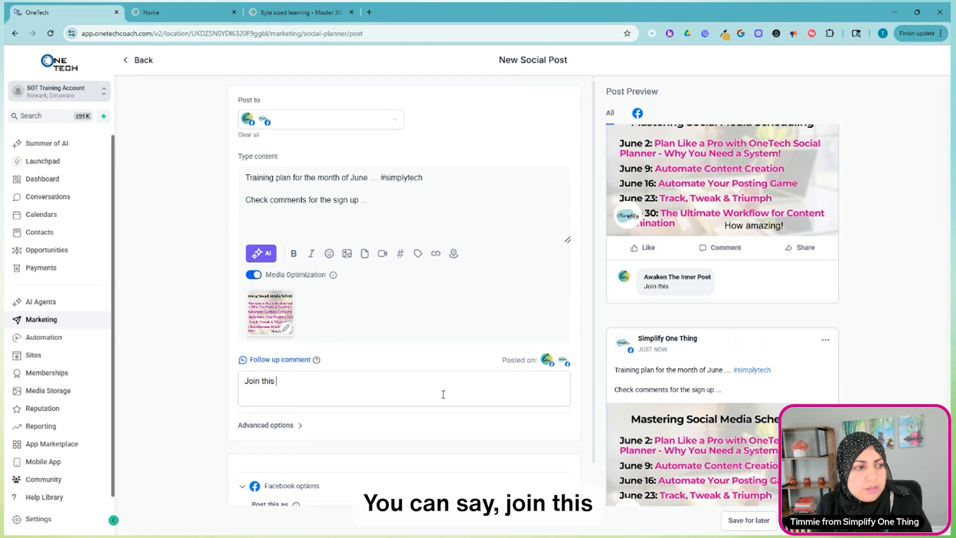
pyautogui.write('free training insi')
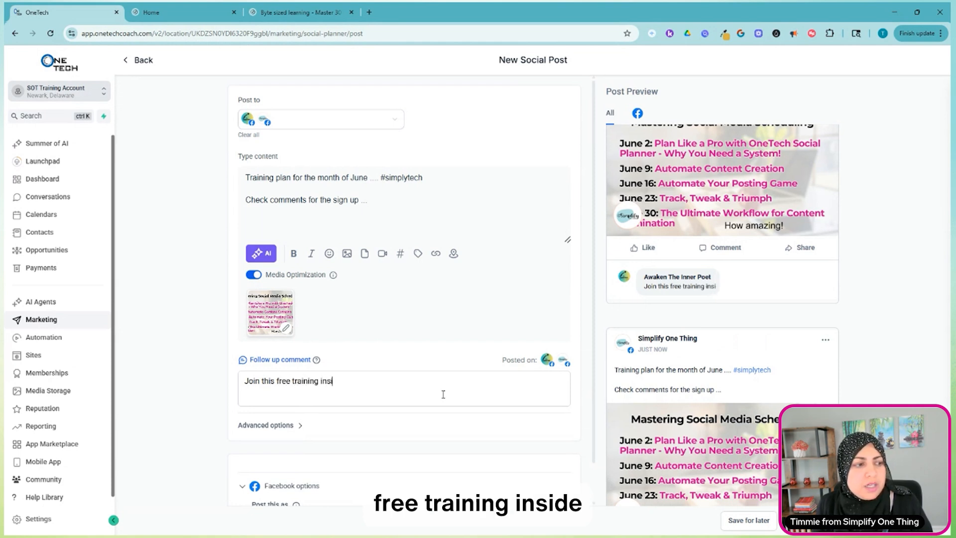
pyautogui.write('de the Wealthy Startups Group:')
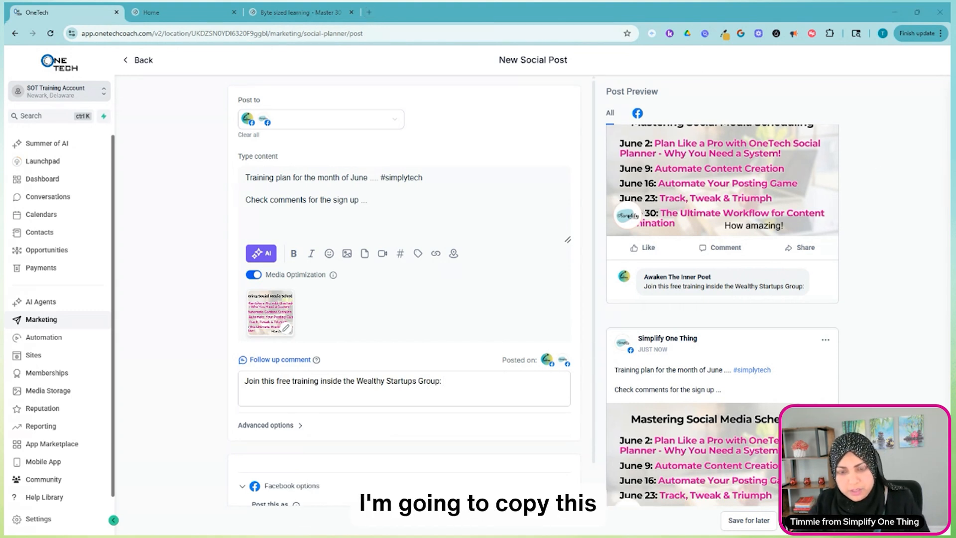
pyautogui.write('https://www.facebook.com/groups/wealthystartups')
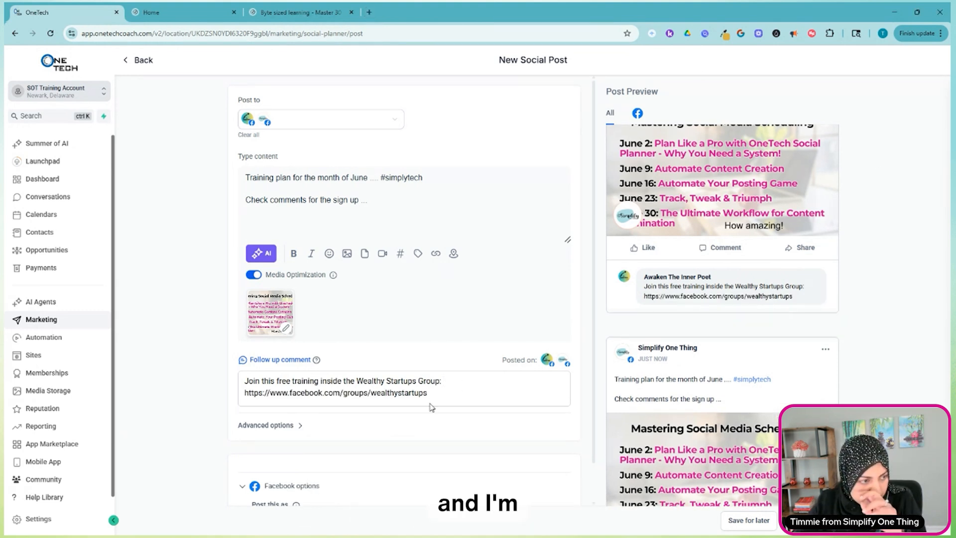
# Schedule the post for June 16, 2025 at 11:40 AM.
pyautogui.scroll(-1, 292, 394)
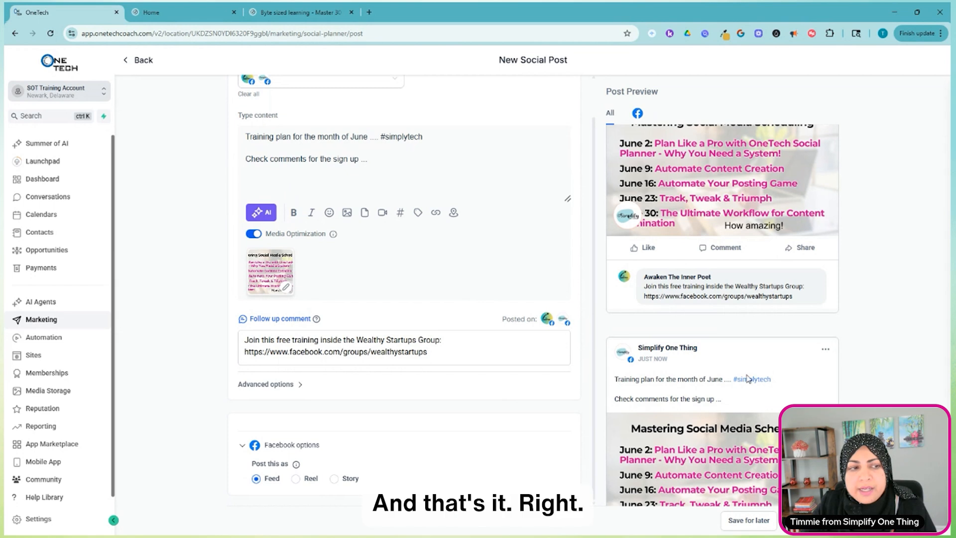
pyautogui.scroll(-2, 617, 478)
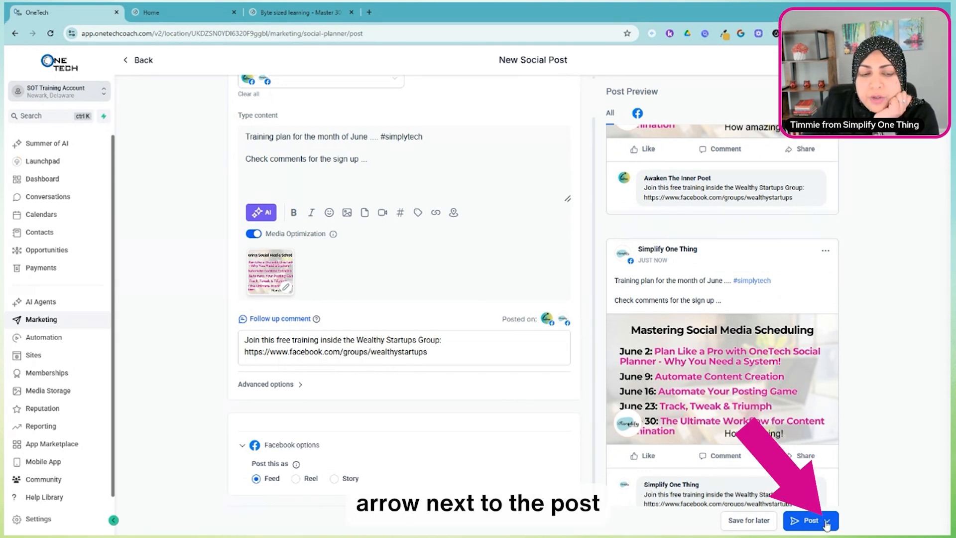
pyautogui.click(827, 521)
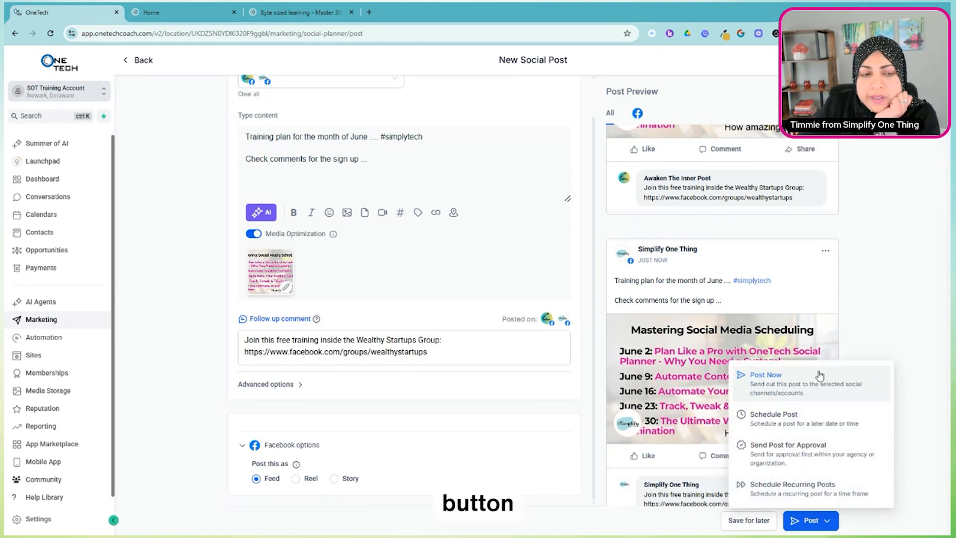
pyautogui.click(783, 422)
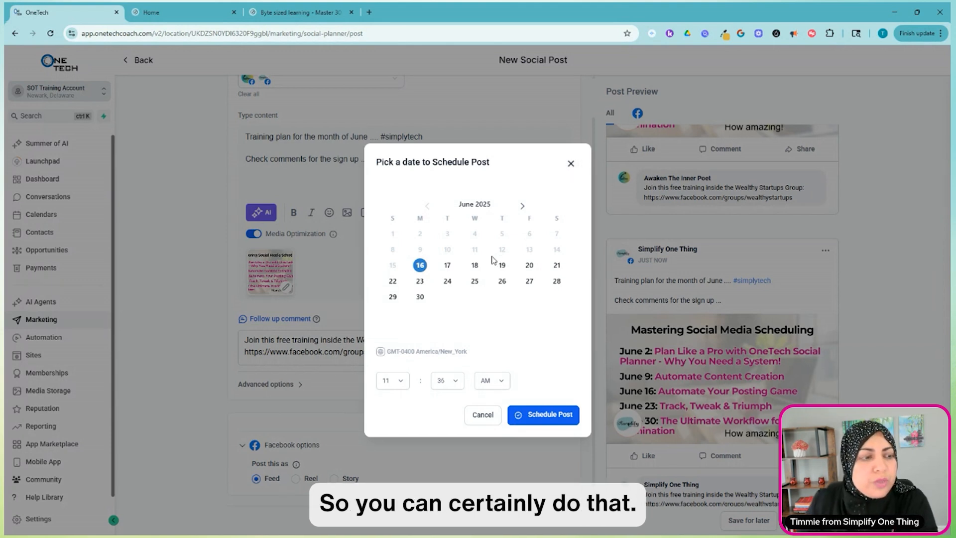
pyautogui.click(451, 384)
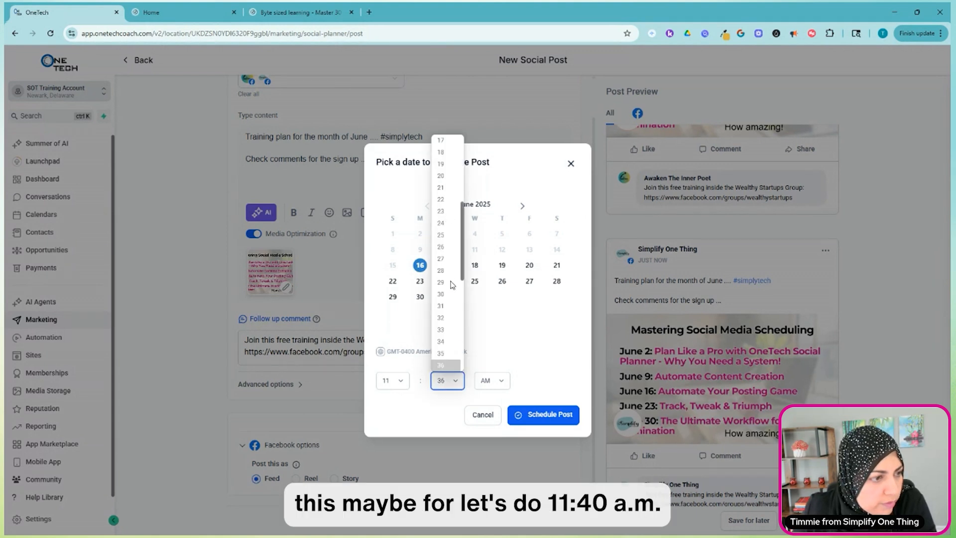
pyautogui.scroll(-2, 451, 282)
pyautogui.click(446, 313)
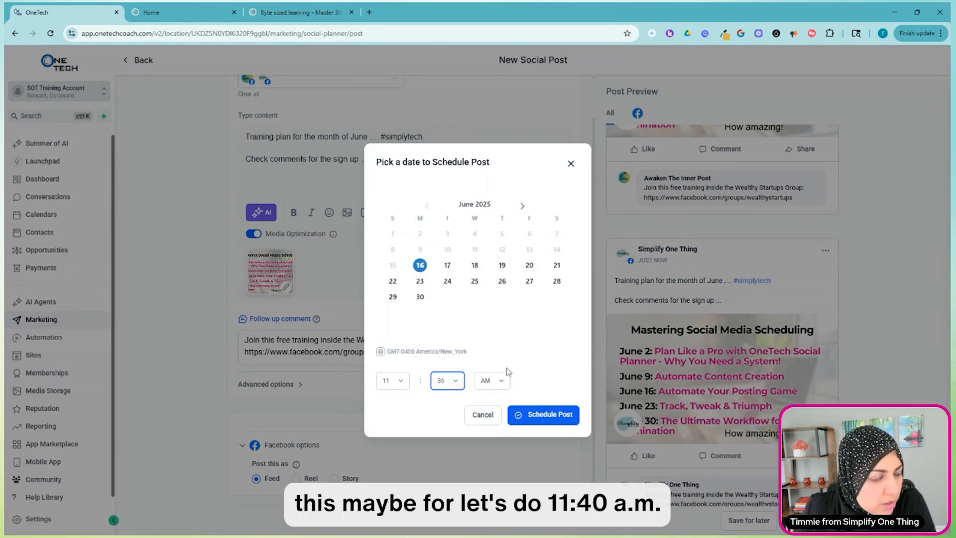
pyautogui.click(549, 420)
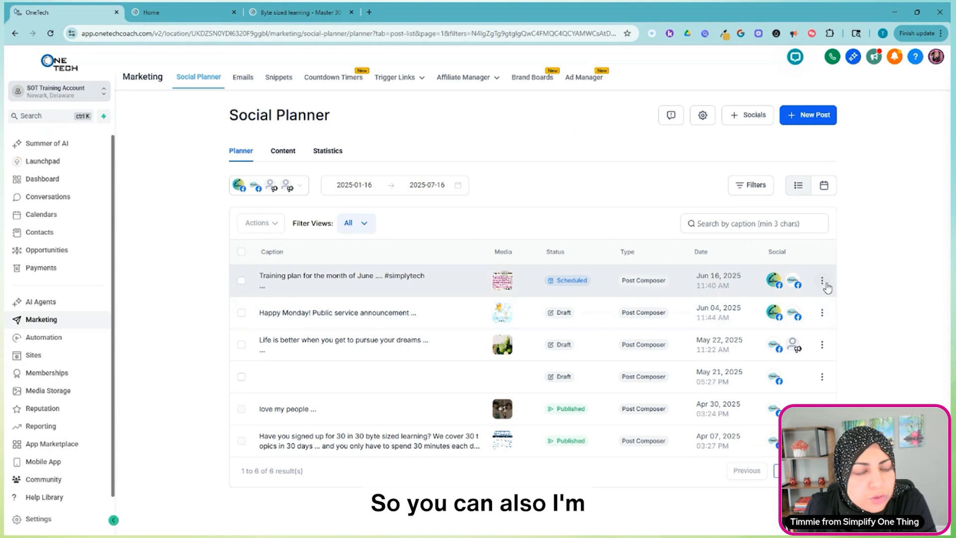
# Clone the scheduled "Training plan for the month of June" post into a new post and check its preview.
pyautogui.click(822, 282)
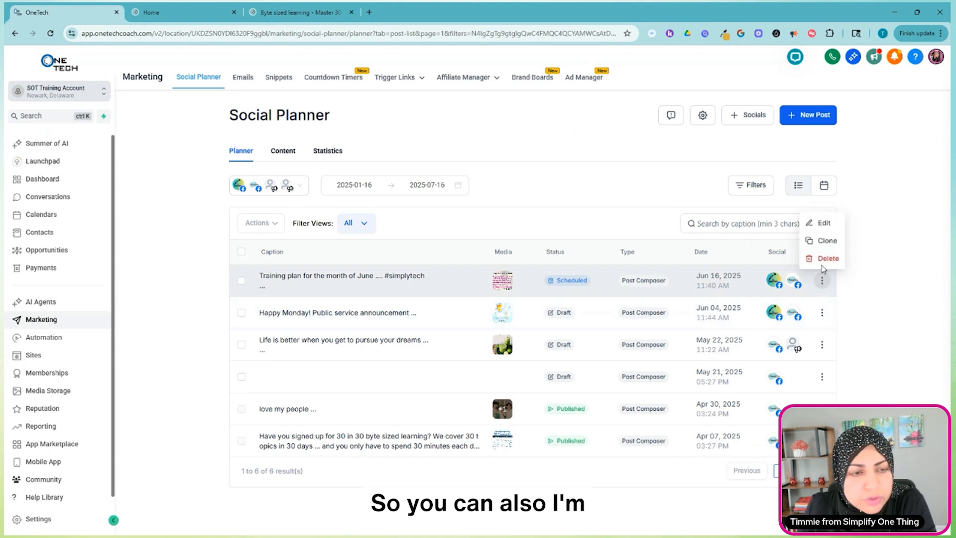
pyautogui.click(827, 241)
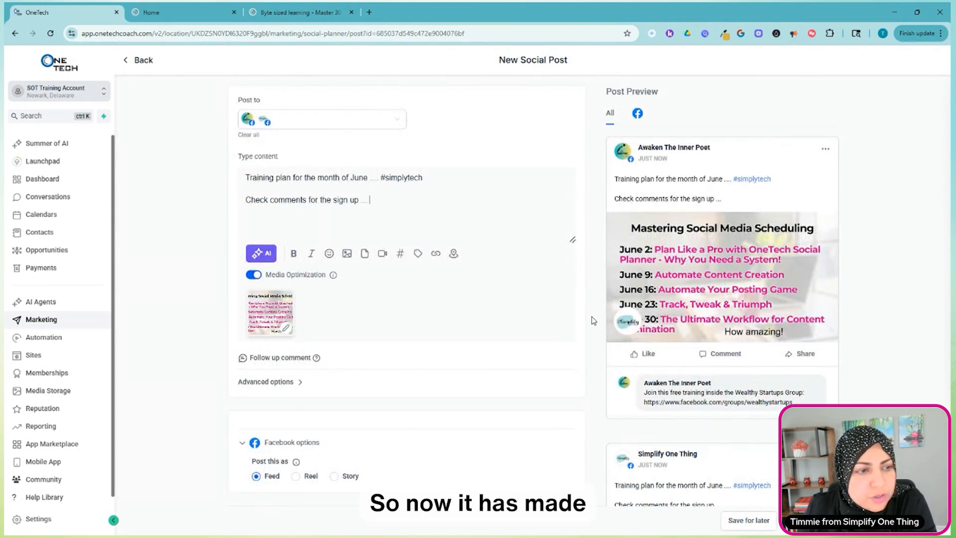
pyautogui.scroll(-1, 609, 396)
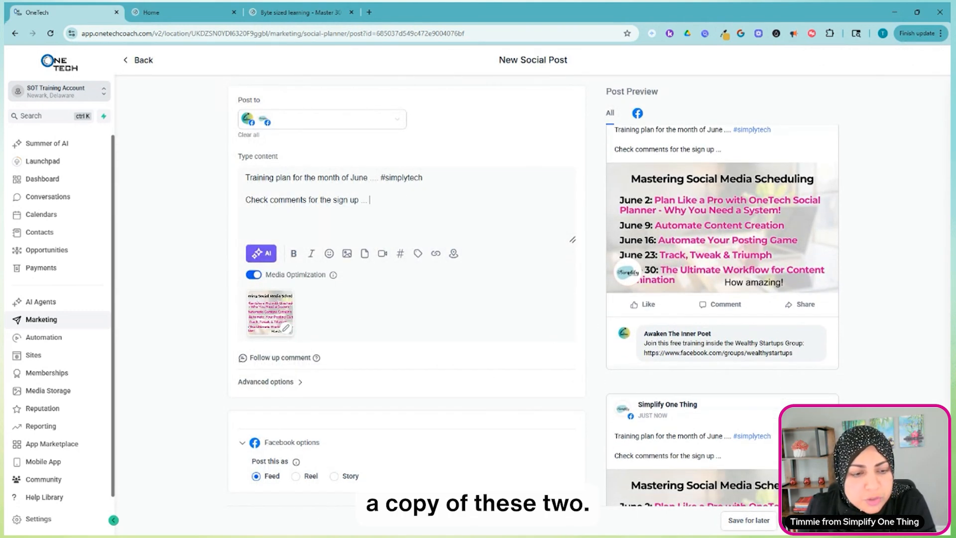
# Examine the recurring post schedule options, cancel them without scheduling, and review the cloned post's preview.
pyautogui.click(811, 520)
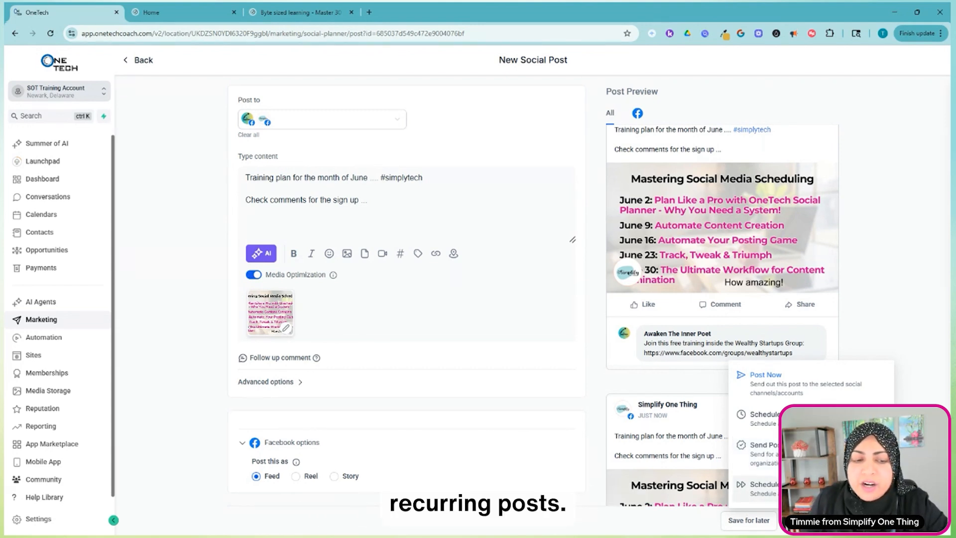
pyautogui.click(756, 486)
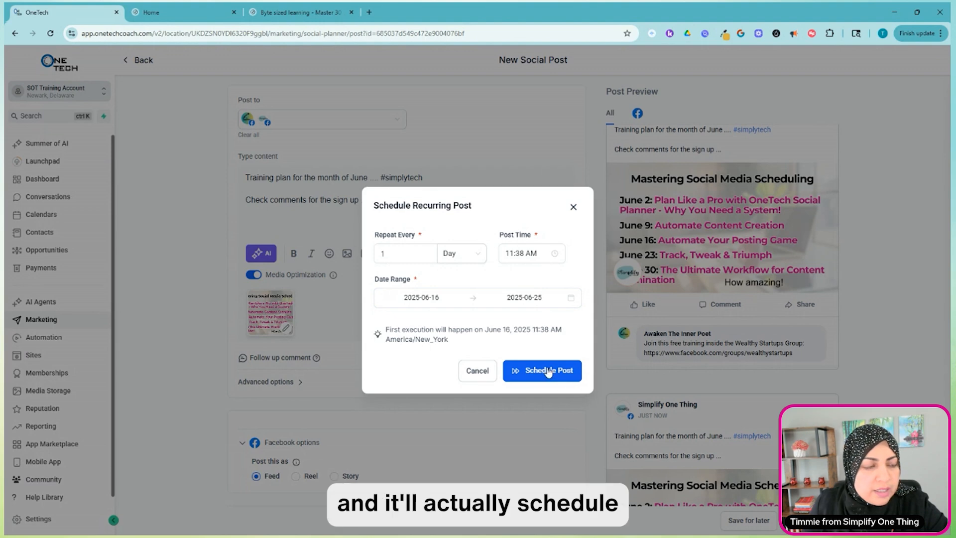
pyautogui.click(572, 208)
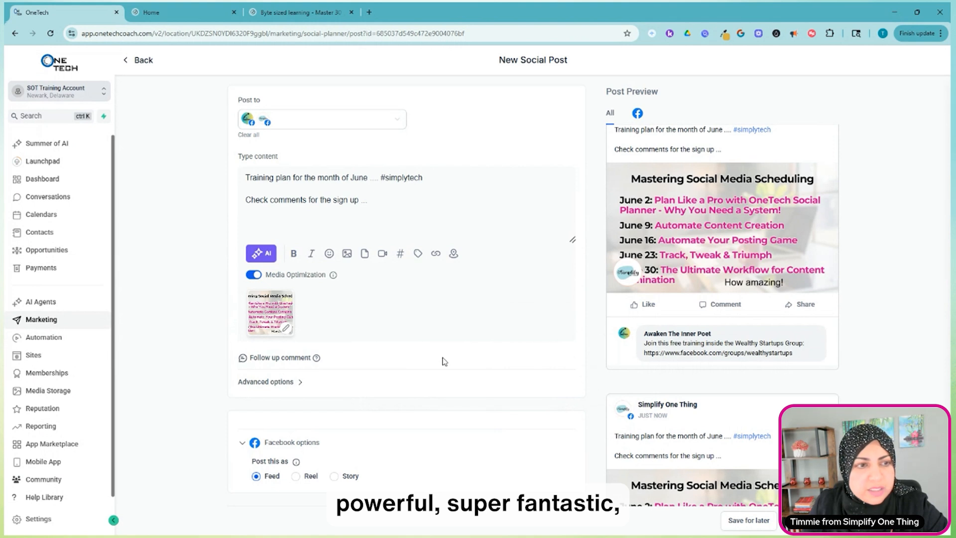
pyautogui.scroll(1, 685, 336)
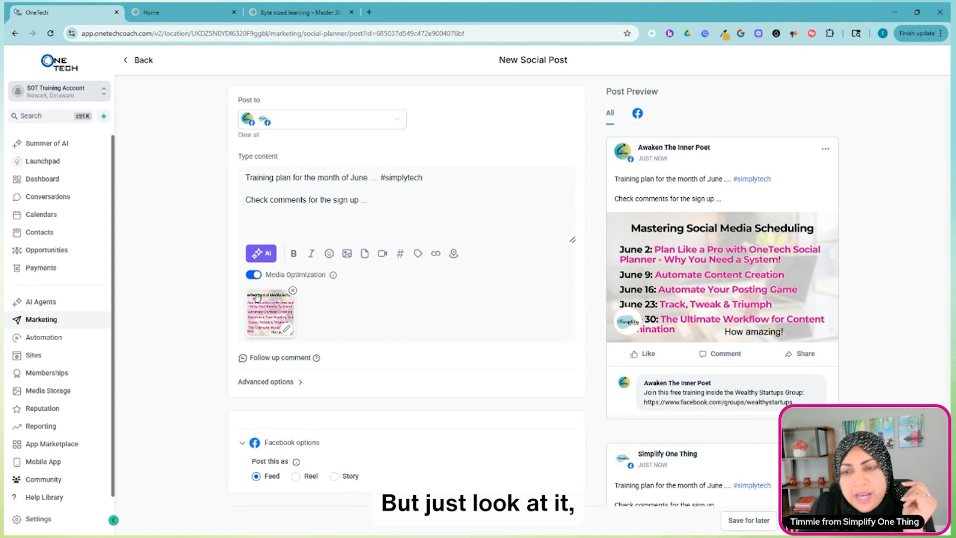
pyautogui.scroll(-2, 700, 347)
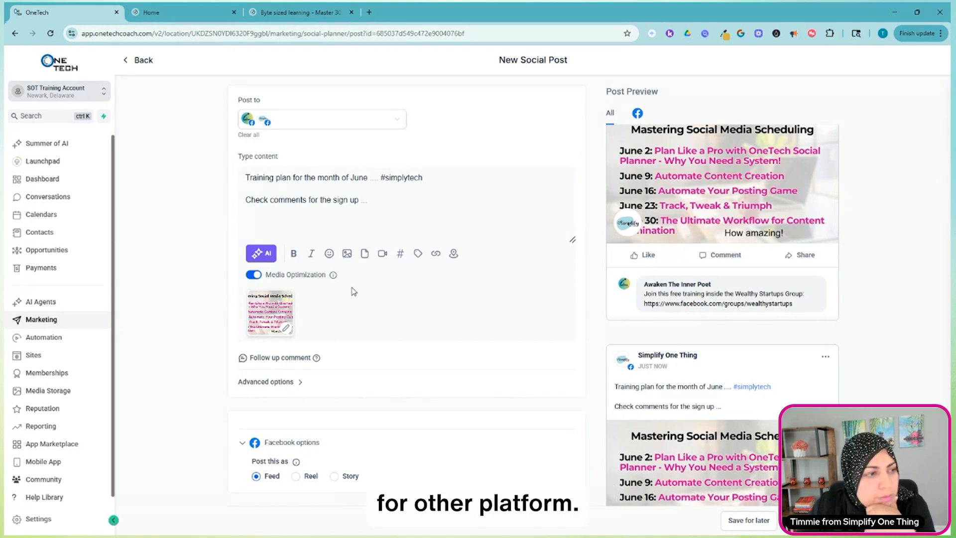
# Look through the Videos folder in media storage, and attach IMG_7487-1744220439180.mov from the top level to the post in place of the image.
pyautogui.click(382, 254)
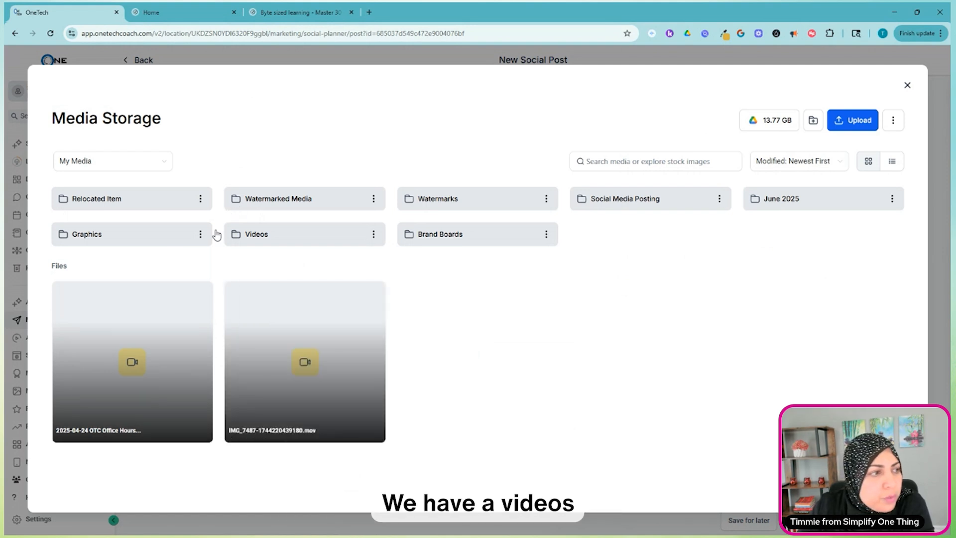
pyautogui.click(283, 236)
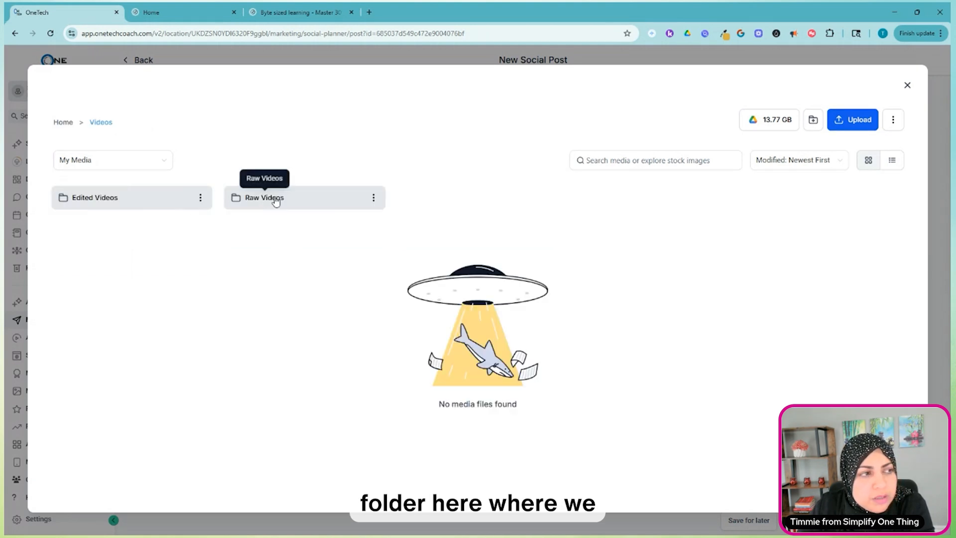
pyautogui.click(273, 200)
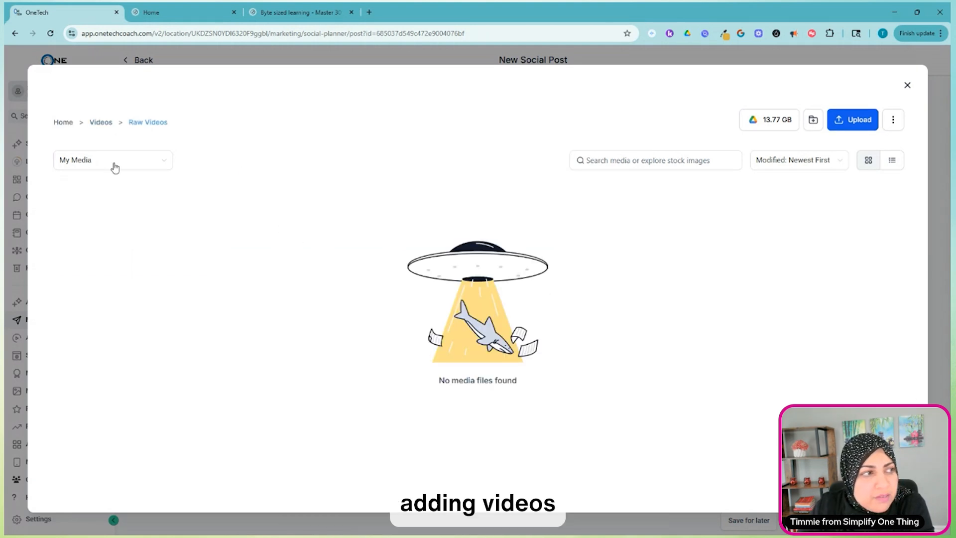
pyautogui.click(101, 125)
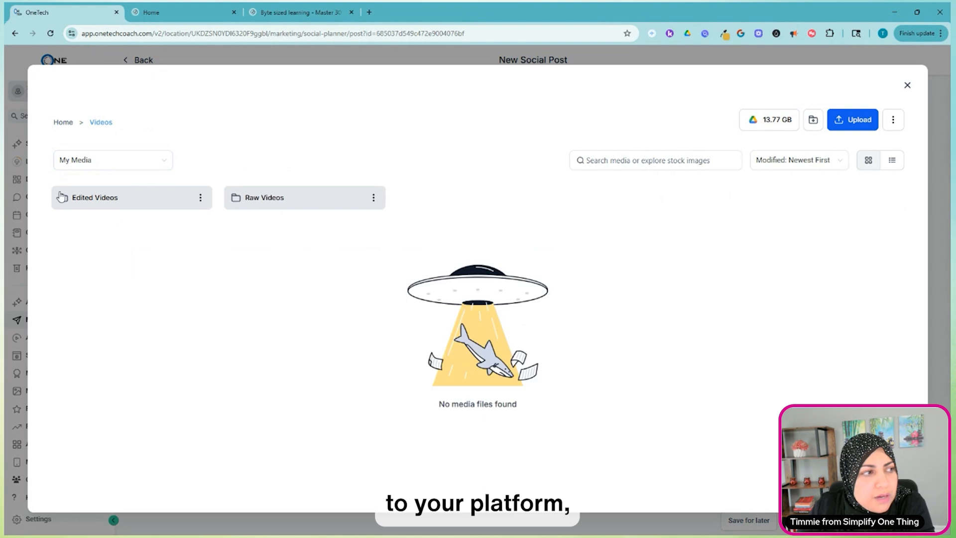
pyautogui.click(65, 124)
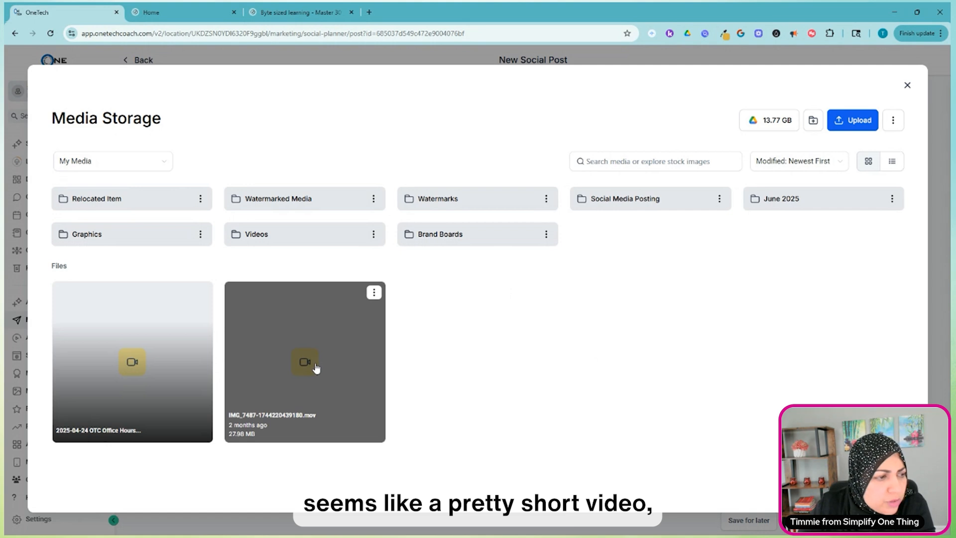
pyautogui.click(315, 366)
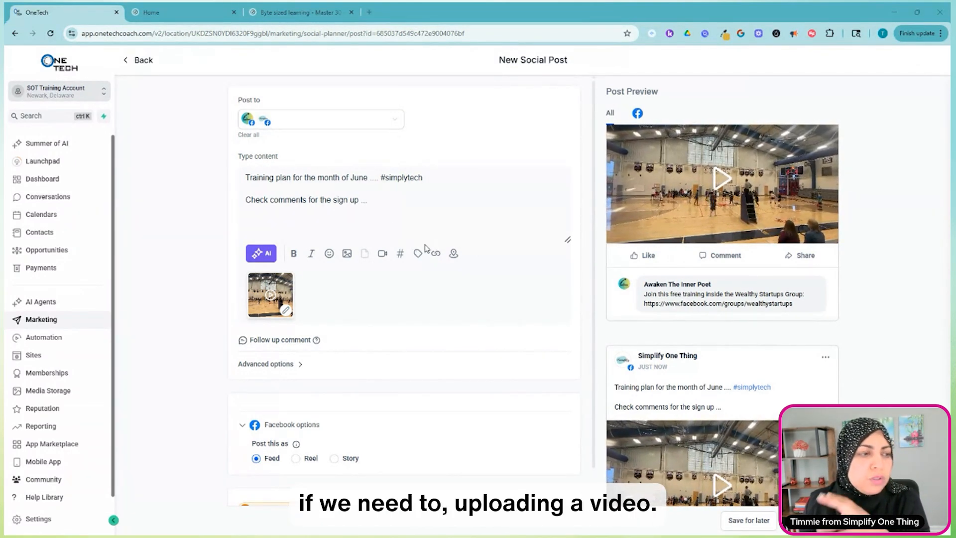
# Try Reel as the Facebook post type, review the preview and video requirements, and set the type back to Feed.
pyautogui.scroll(-1, 417, 300)
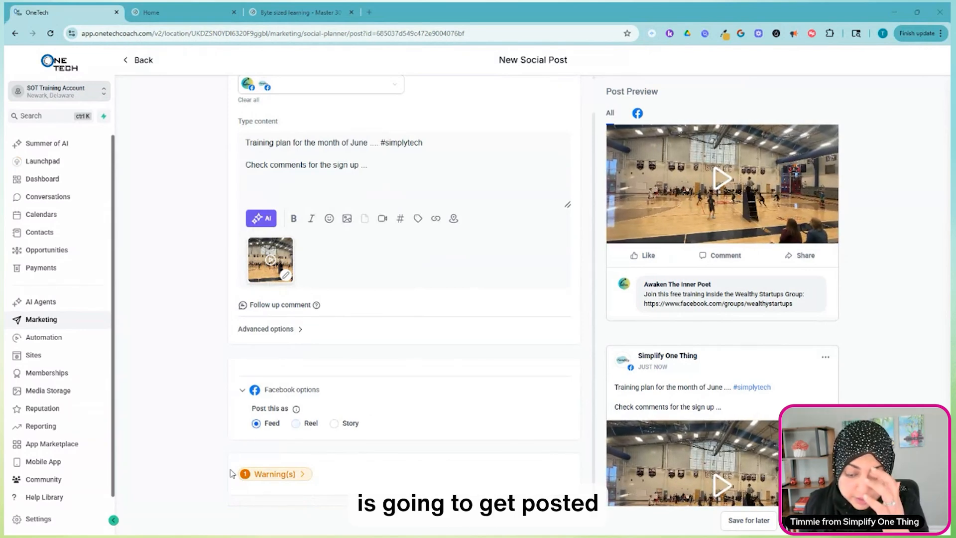
pyautogui.click(296, 426)
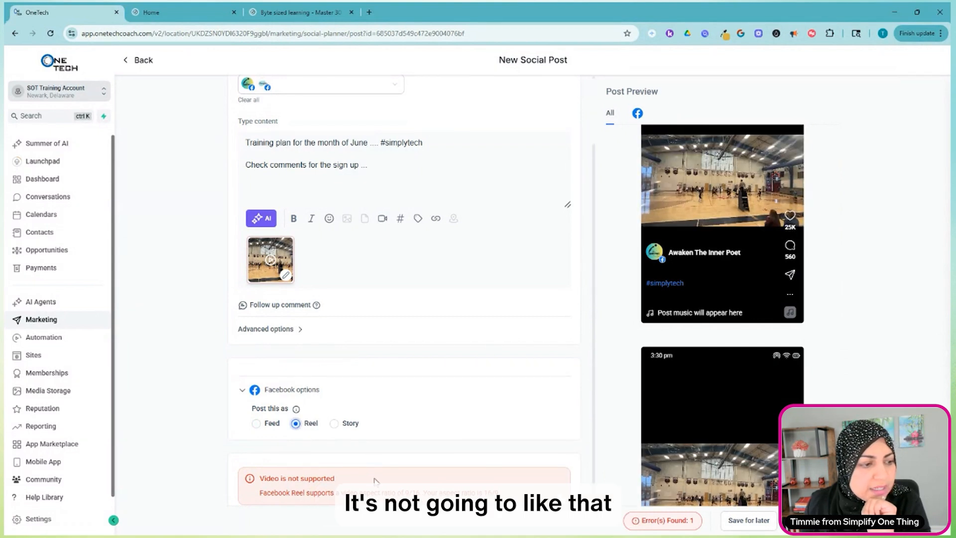
pyautogui.scroll(-1, 376, 480)
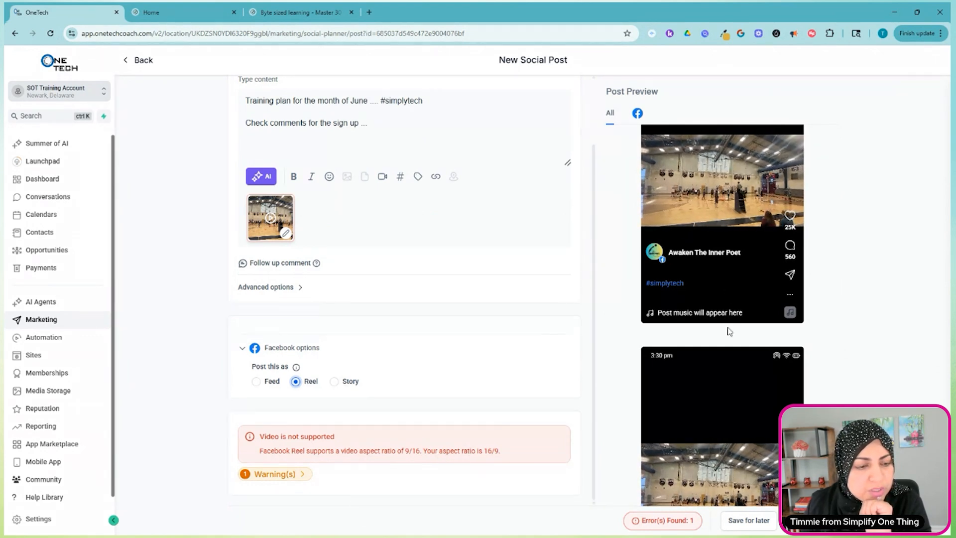
pyautogui.scroll(-3, 727, 330)
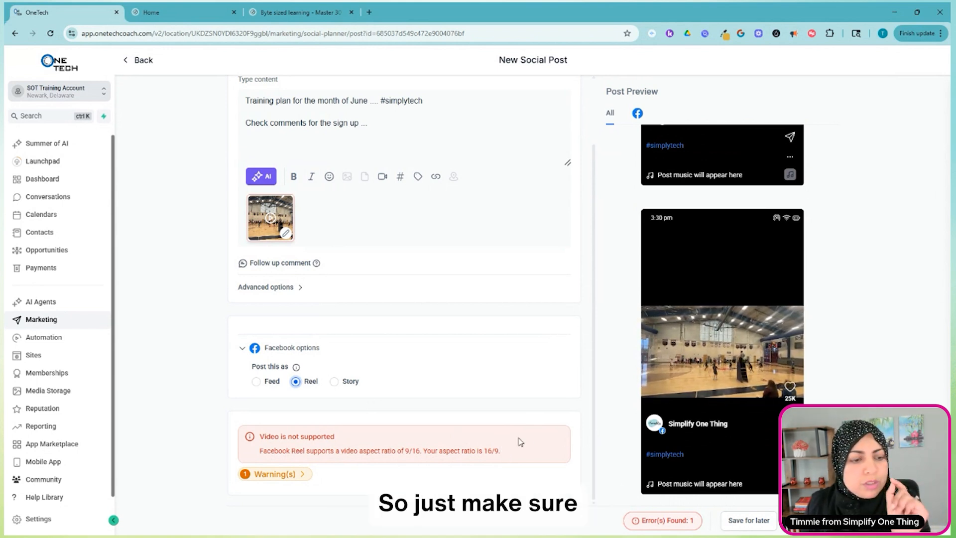
pyautogui.scroll(2, 518, 442)
pyautogui.scroll(1, 661, 263)
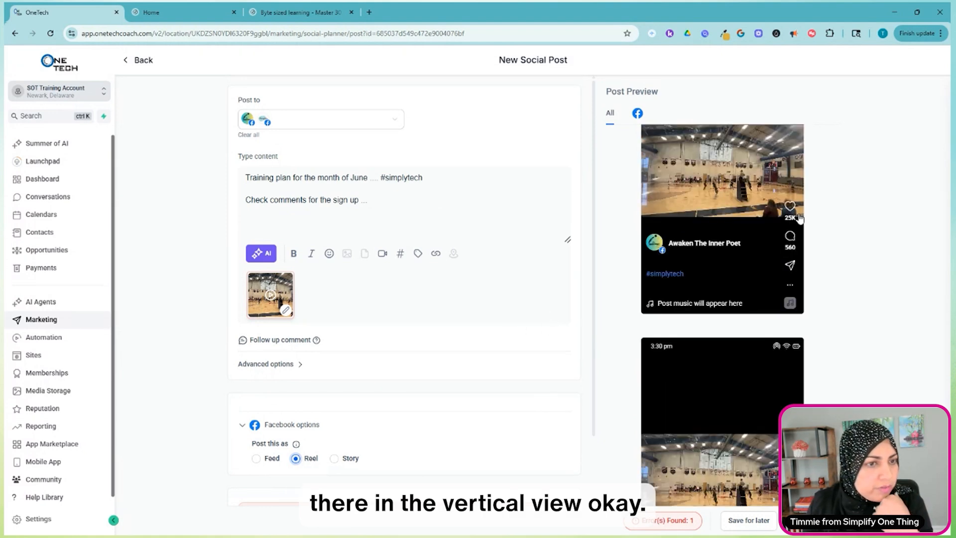
pyautogui.scroll(-2, 257, 385)
pyautogui.click(256, 381)
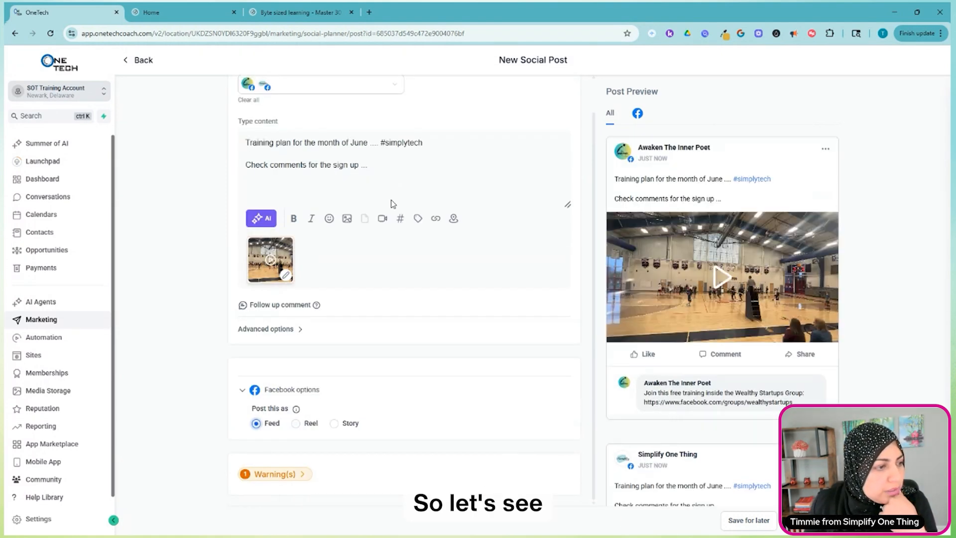
# Turn off Apply Watermark in the post's advanced options and save the video post for later.
pyautogui.scroll(1, 369, 247)
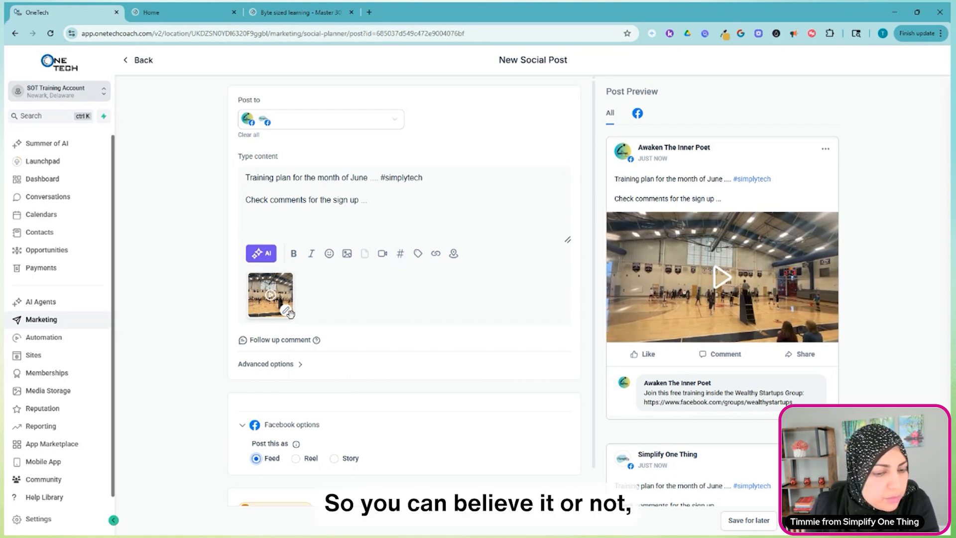
pyautogui.scroll(-1, 293, 344)
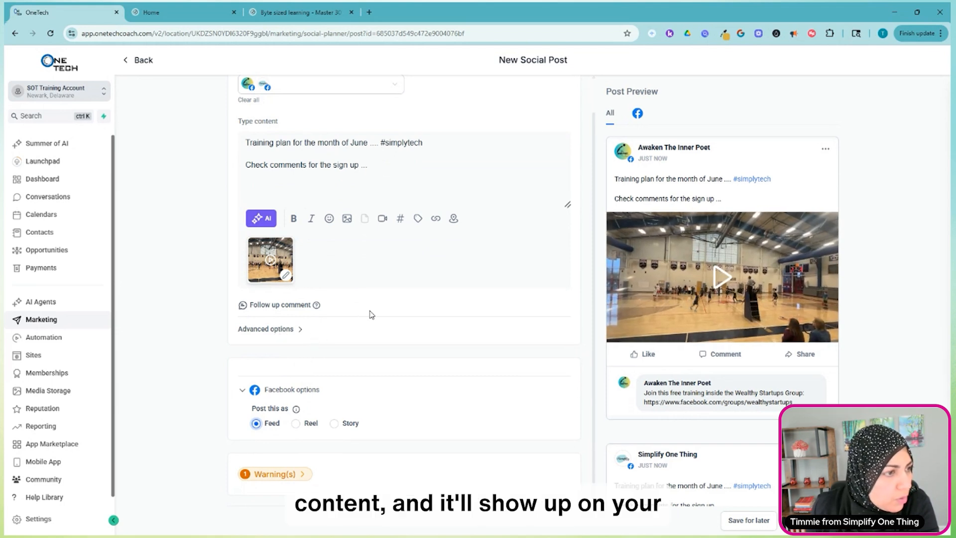
pyautogui.click(287, 330)
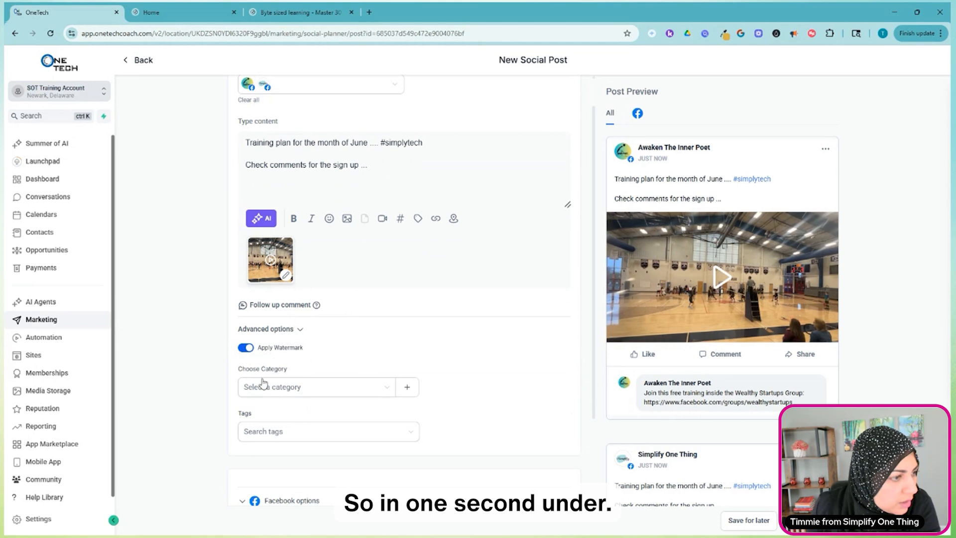
pyautogui.click(244, 348)
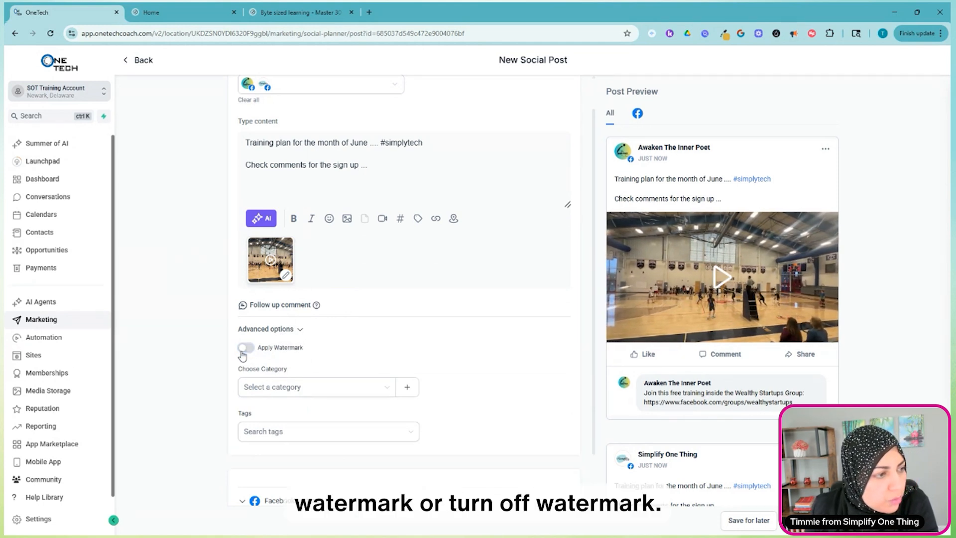
pyautogui.scroll(1, 357, 245)
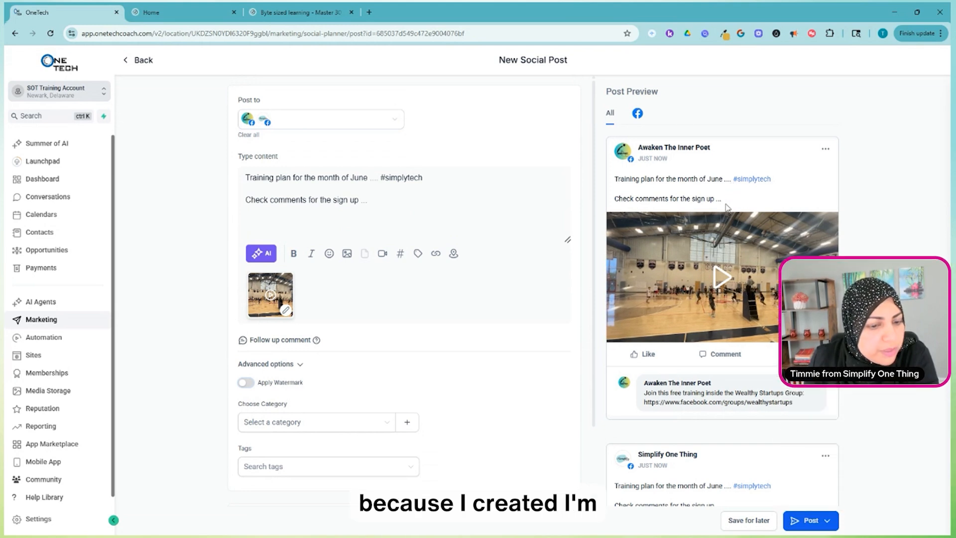
pyautogui.click(750, 521)
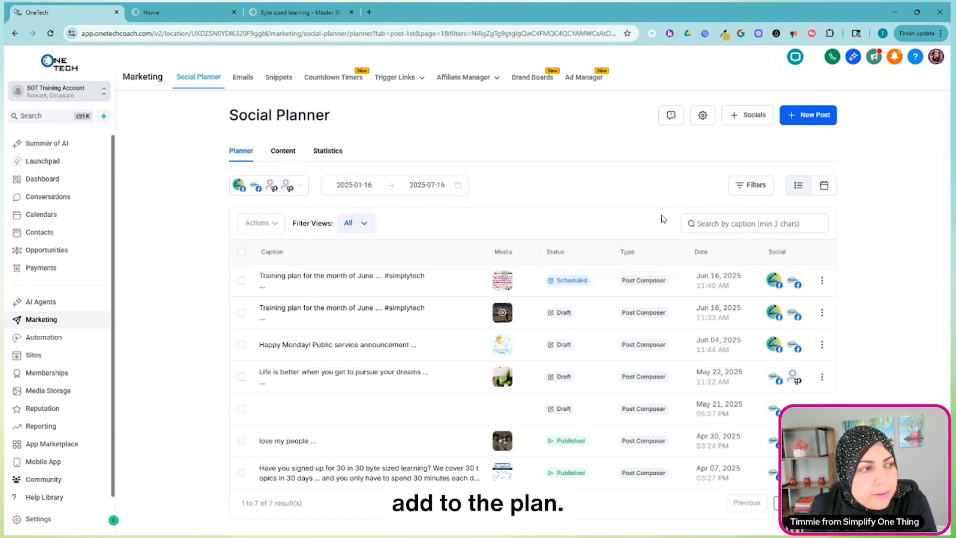
# Review the SOT Logo watermark in the planner's watermark settings, toggle Auto padding off and back on, and close without updating.
pyautogui.click(706, 121)
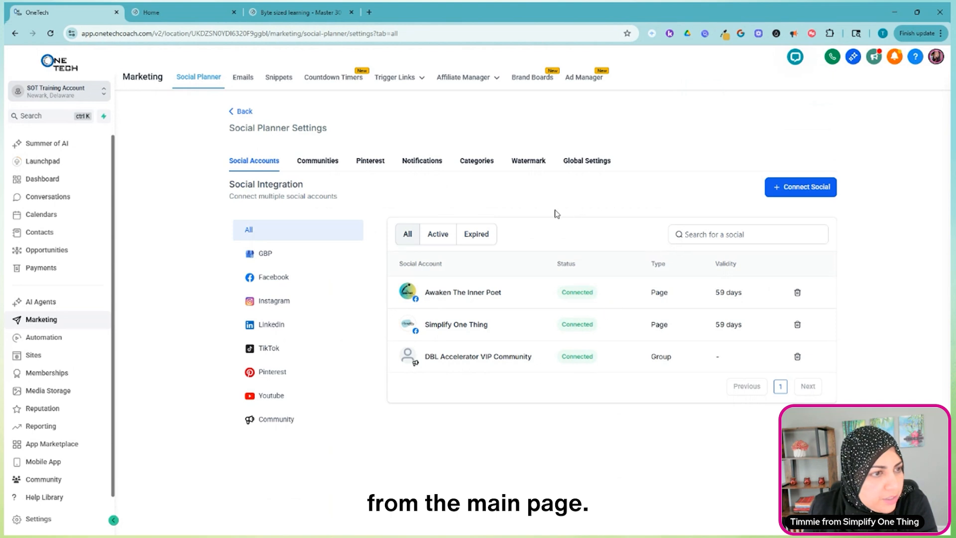
pyautogui.click(531, 166)
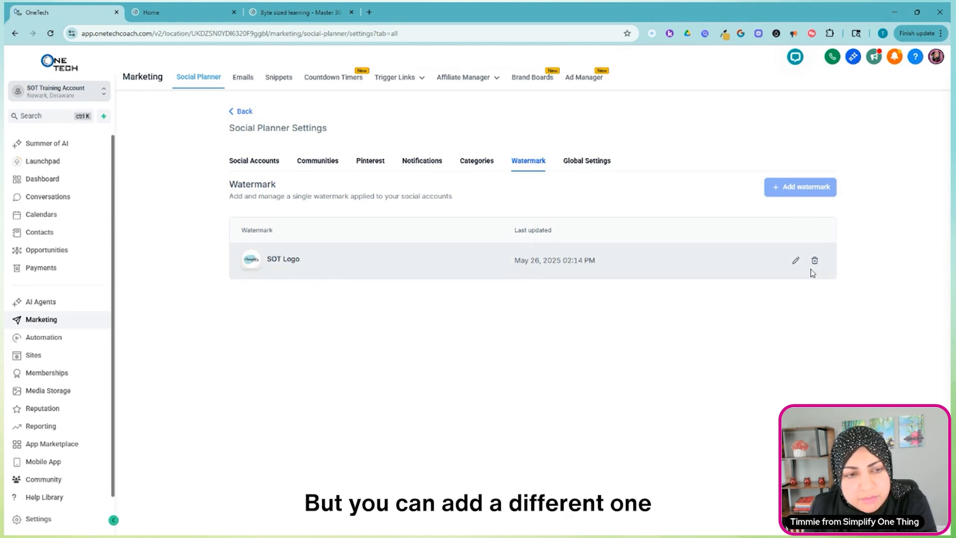
pyautogui.click(795, 260)
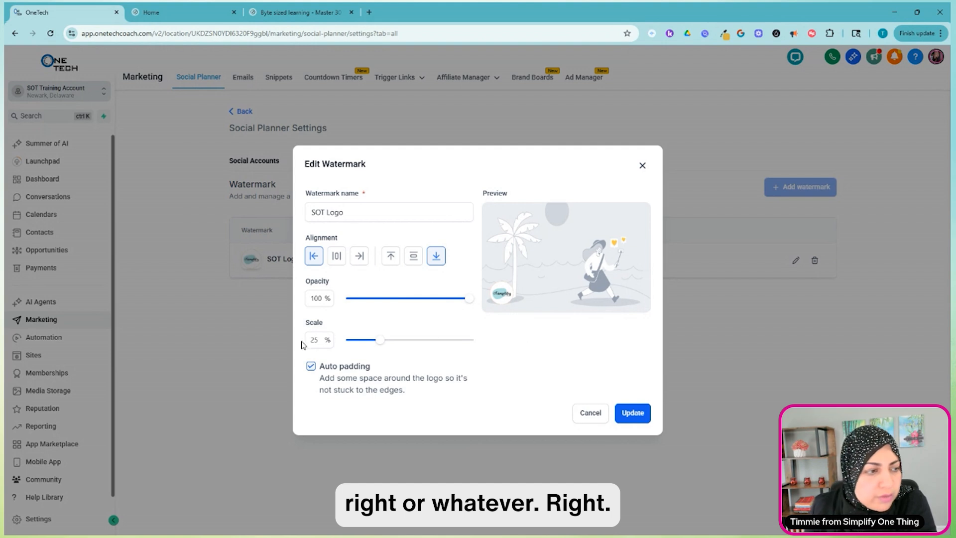
pyautogui.click(310, 366)
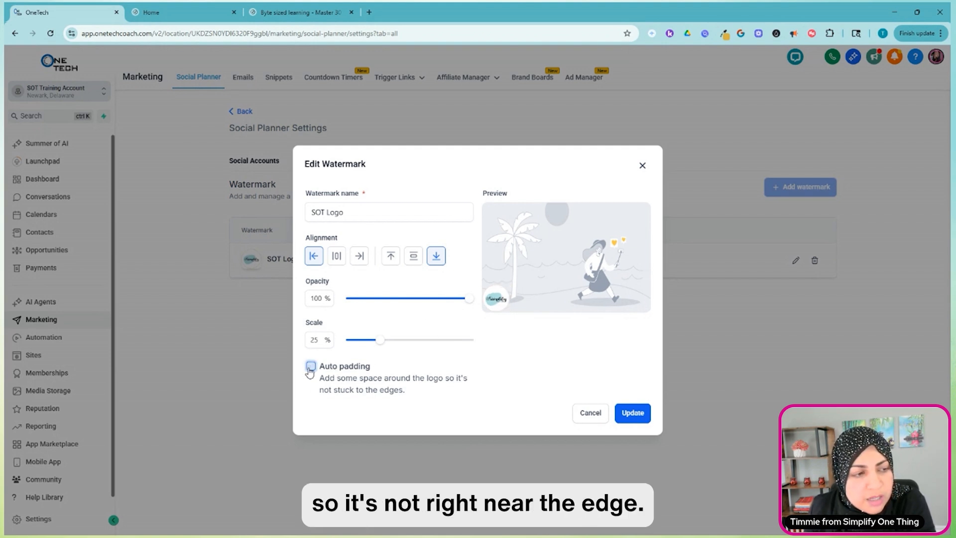
pyautogui.click(310, 366)
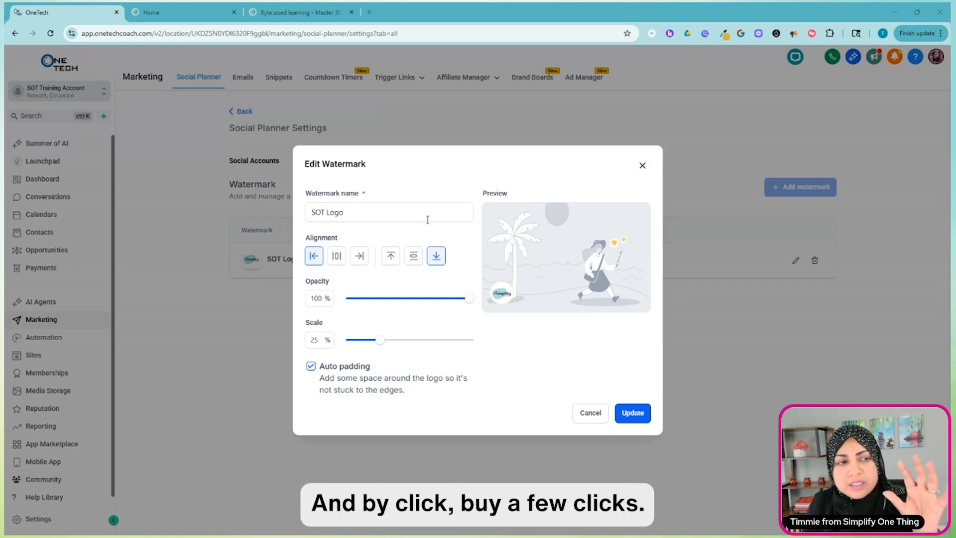
pyautogui.click(641, 169)
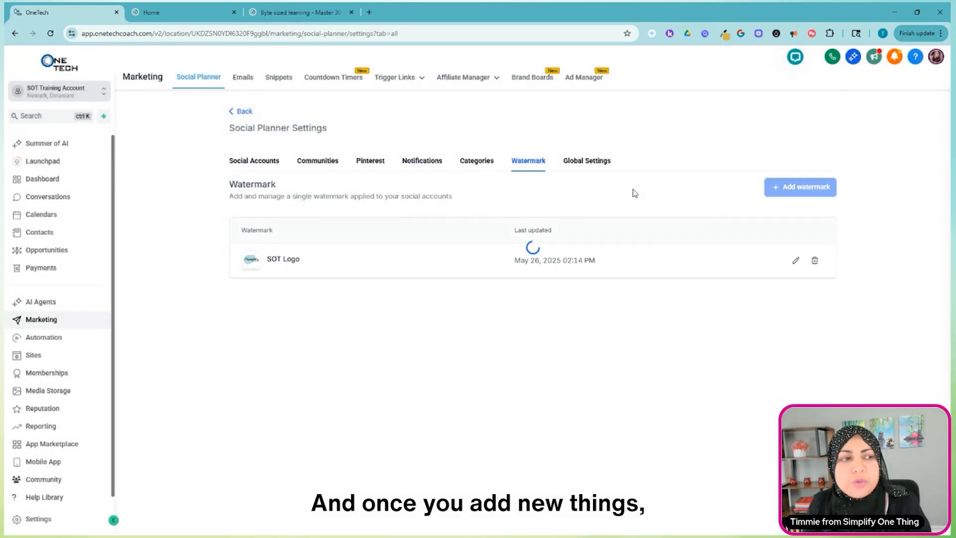
pyautogui.click(244, 113)
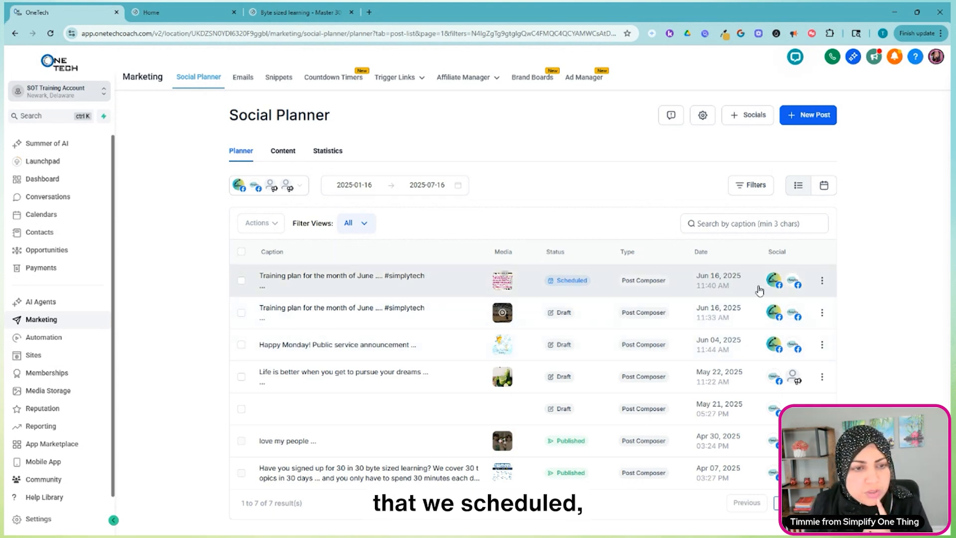
# Turn off Apply Watermark in the advanced options of the scheduled June training plan post and save the edits.
pyautogui.click(822, 280)
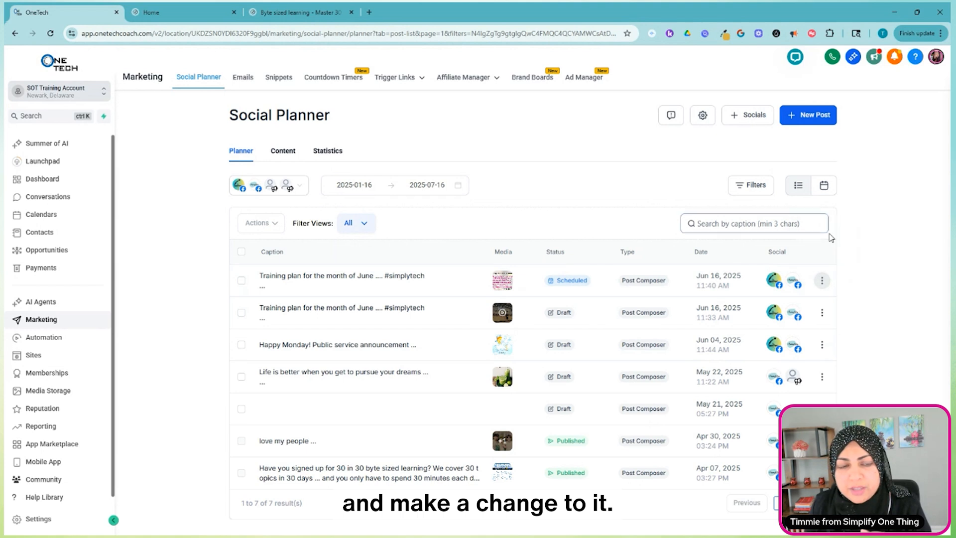
pyautogui.click(822, 280)
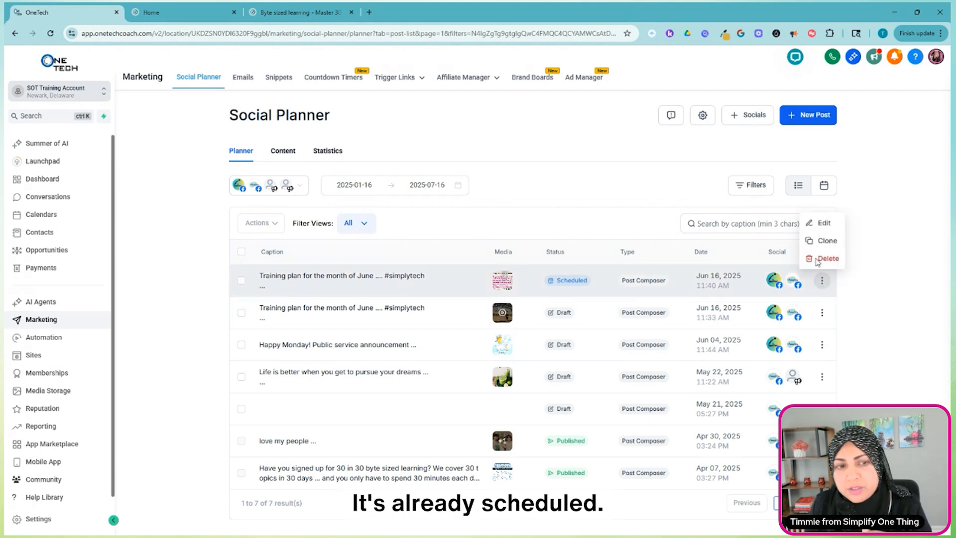
pyautogui.click(828, 232)
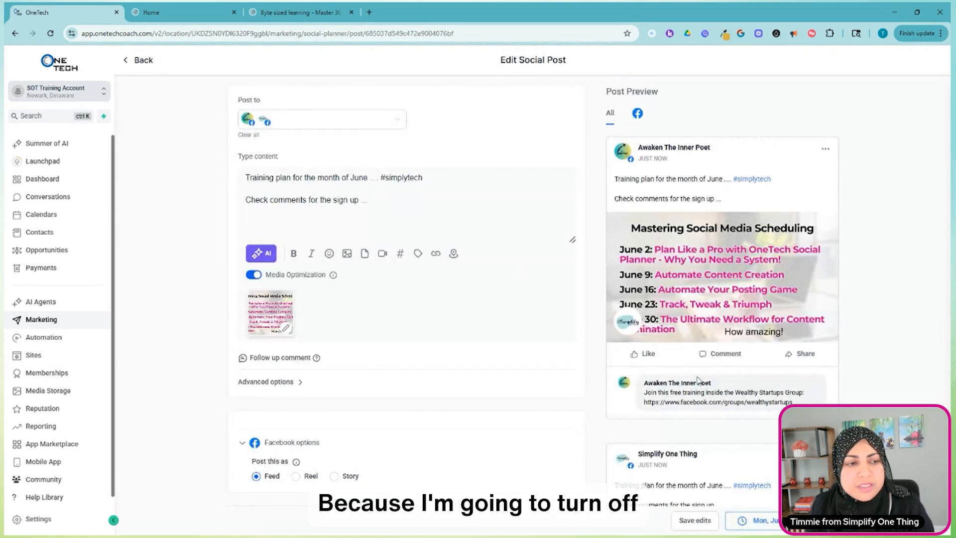
pyautogui.click(278, 384)
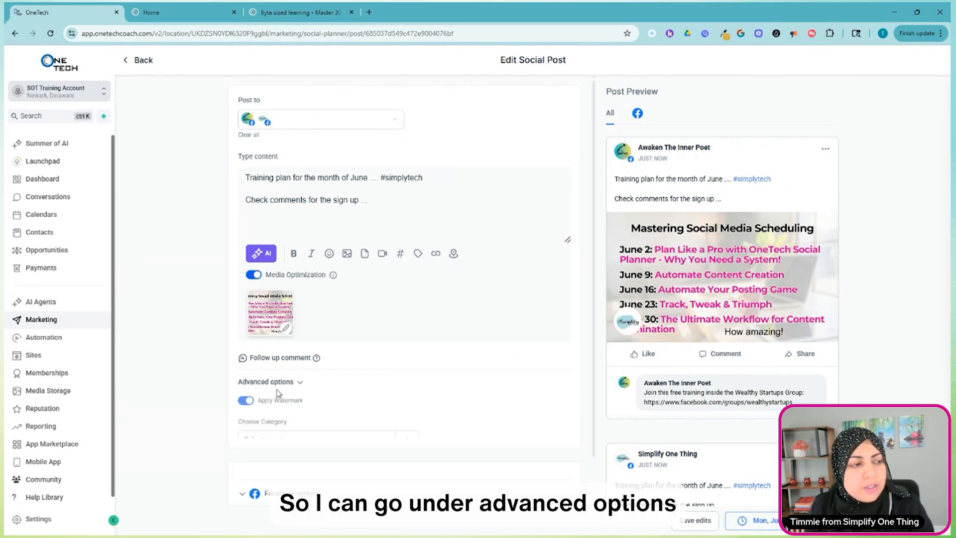
pyautogui.scroll(-1, 319, 405)
pyautogui.click(243, 352)
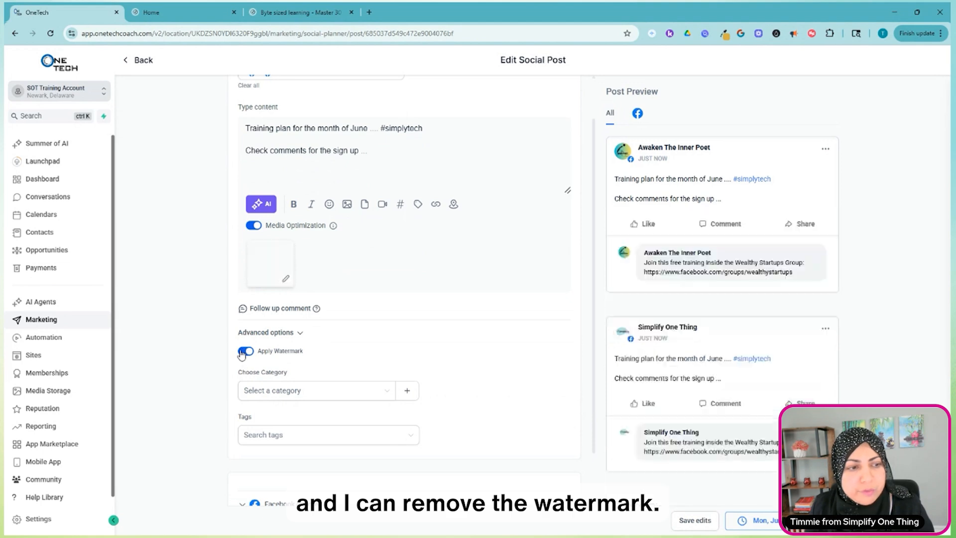
pyautogui.scroll(-1, 423, 350)
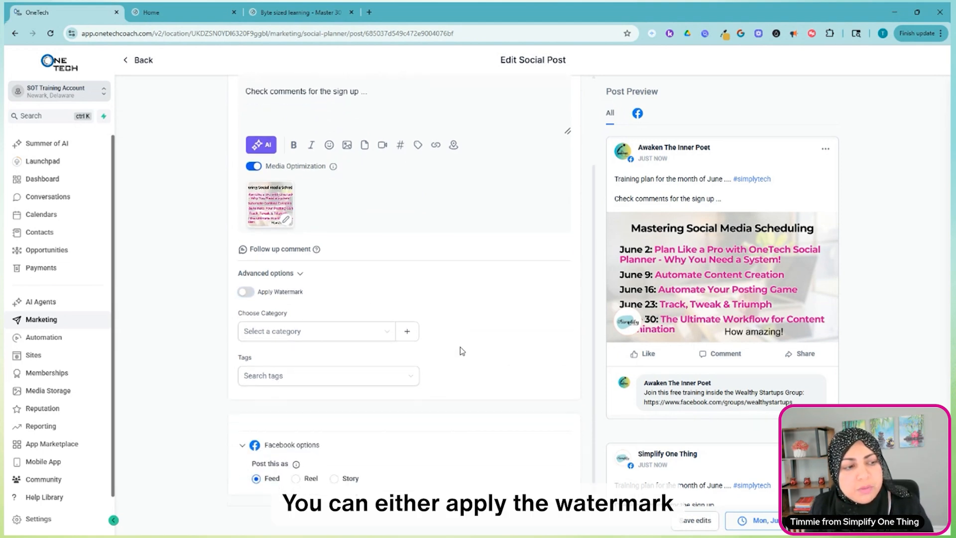
pyautogui.scroll(-5, 721, 388)
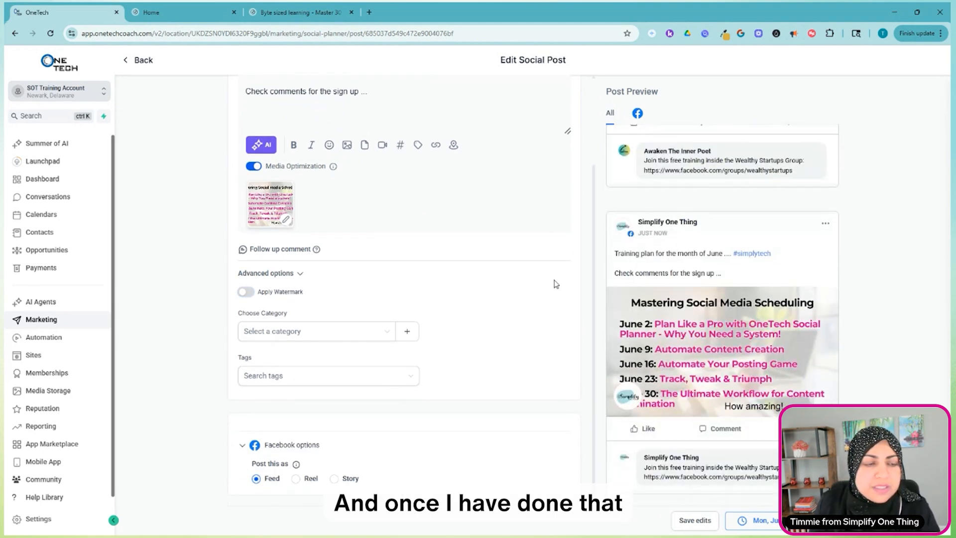
pyautogui.click(695, 520)
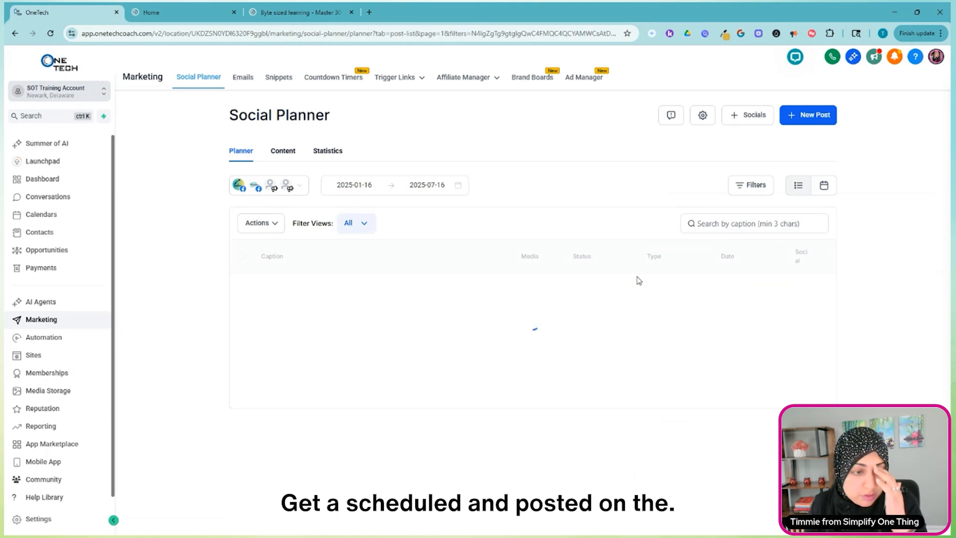
# Return to the planner list, open the Social Planner template library for a new post, and browse all templates.
pyautogui.click(822, 282)
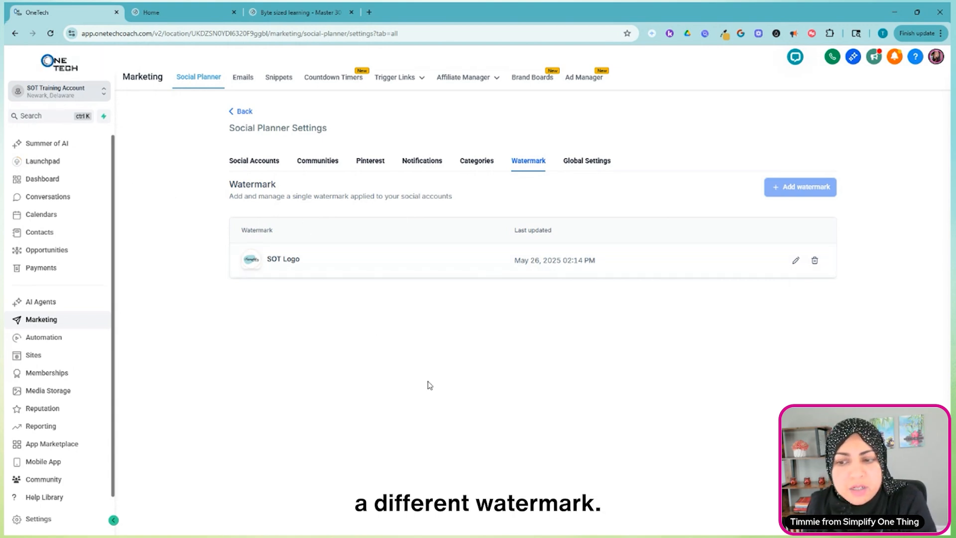
pyautogui.click(245, 111)
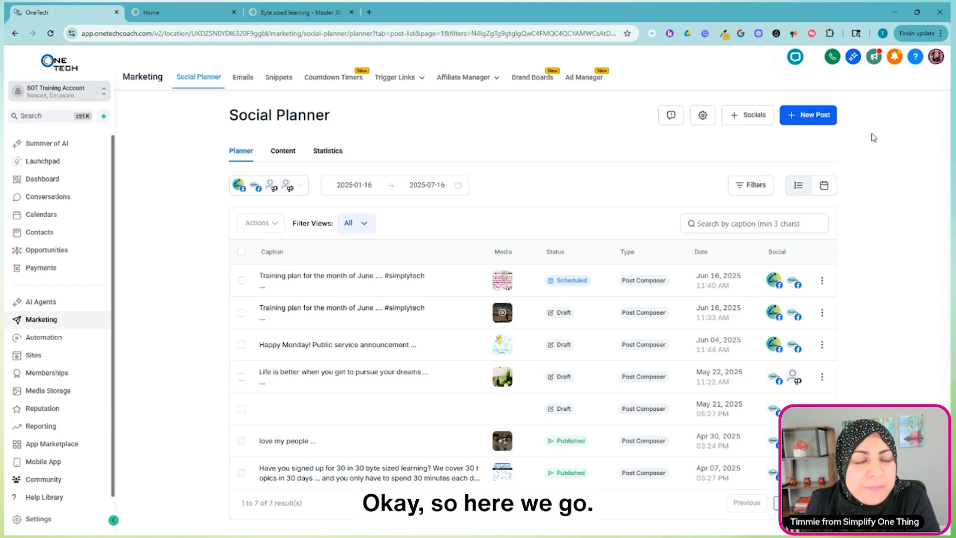
pyautogui.click(813, 119)
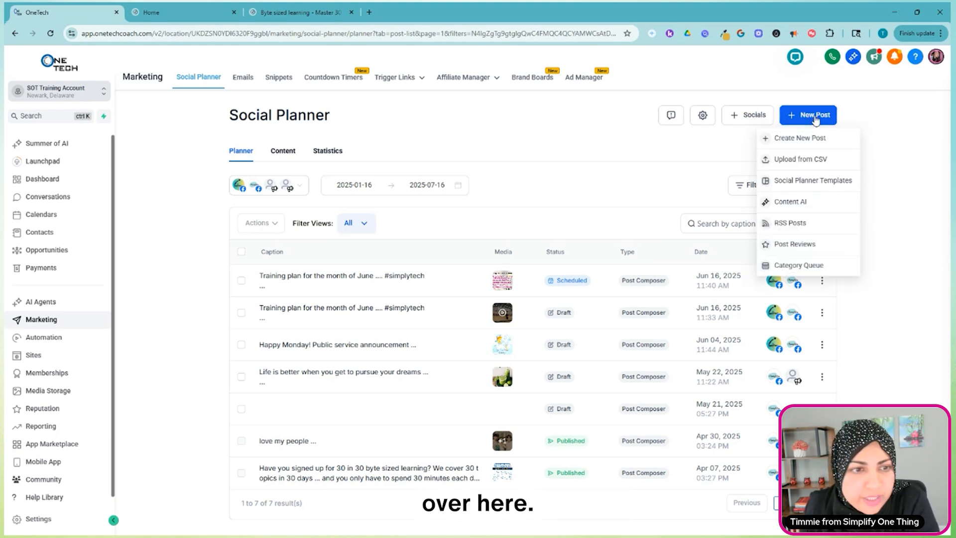
pyautogui.click(815, 182)
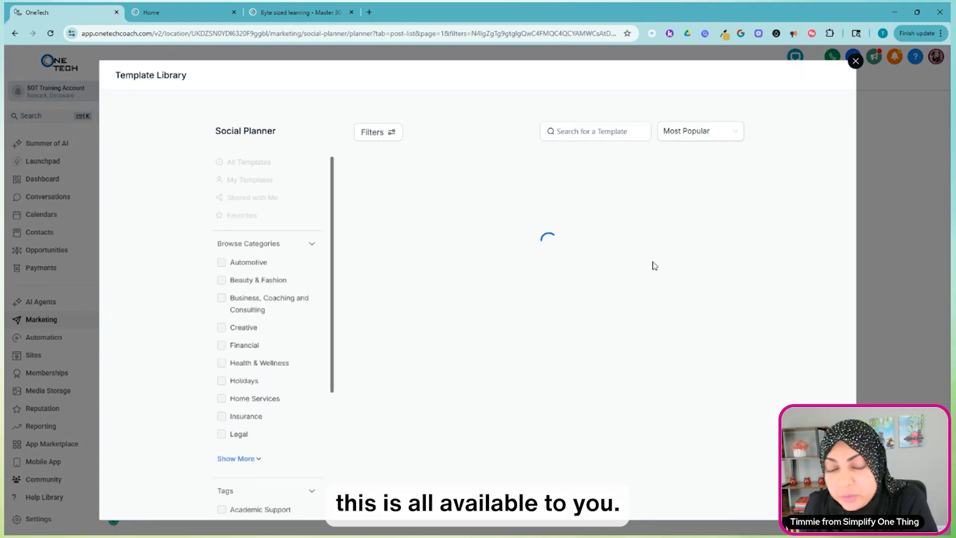
pyautogui.scroll(-4, 674, 335)
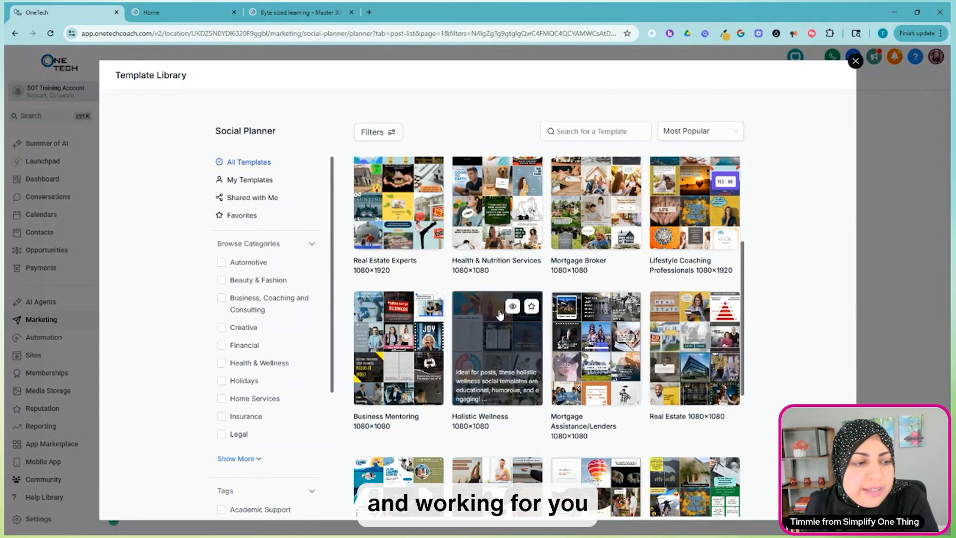
pyautogui.scroll(-2, 499, 314)
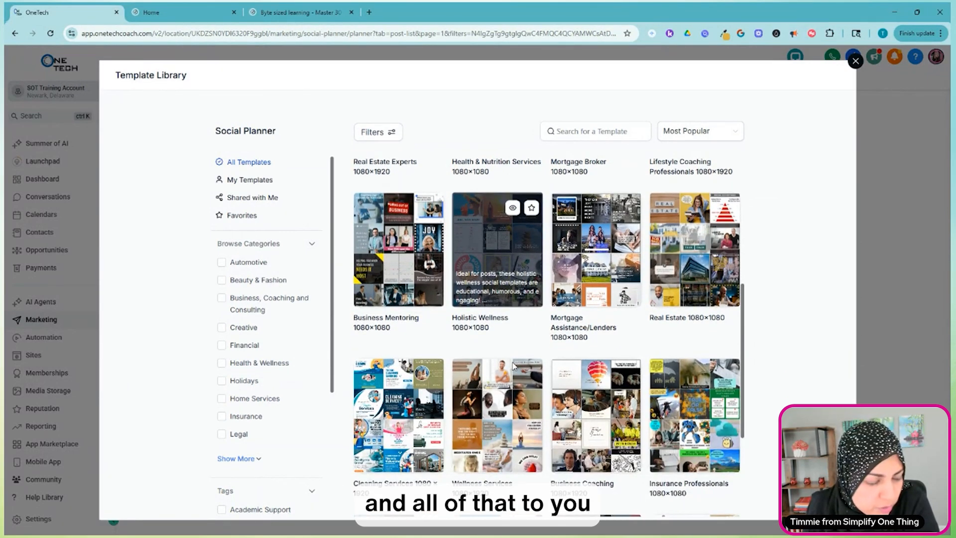
pyautogui.scroll(-1, 498, 319)
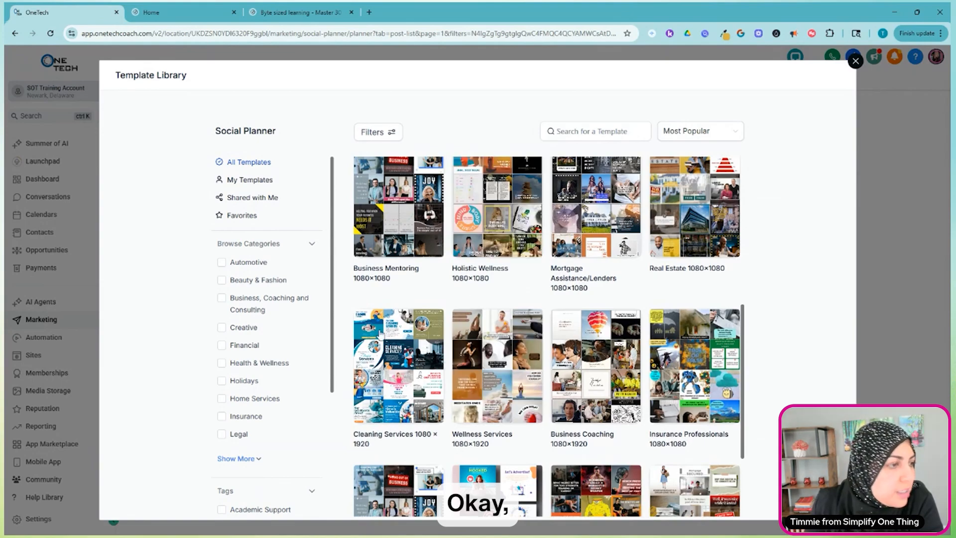
pyautogui.scroll(-3, 487, 348)
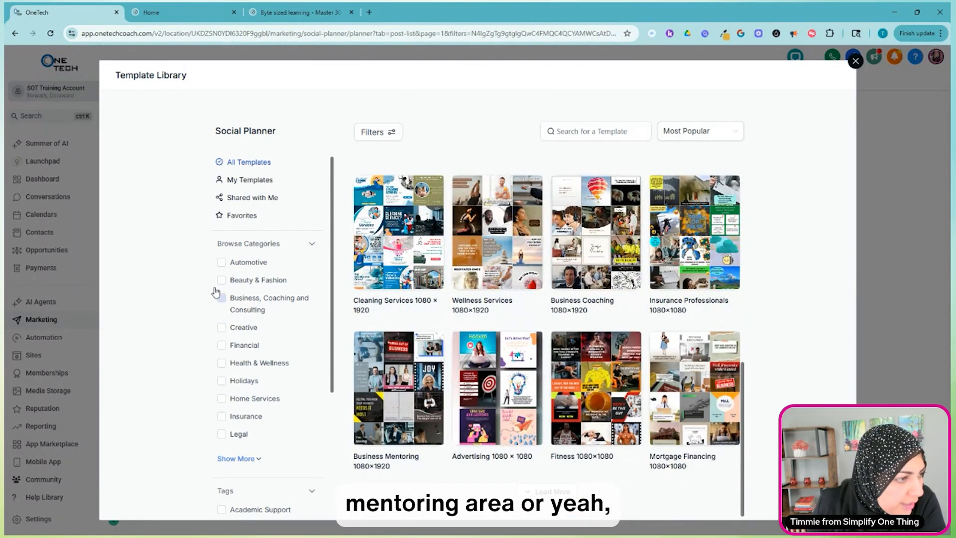
# Filter the templates by the Business, Coaching and Consulting category and open the Lifestyle Coaching Professionals 1080×1920 bundle.
pyautogui.scroll(-1, 224, 300)
pyautogui.click(221, 249)
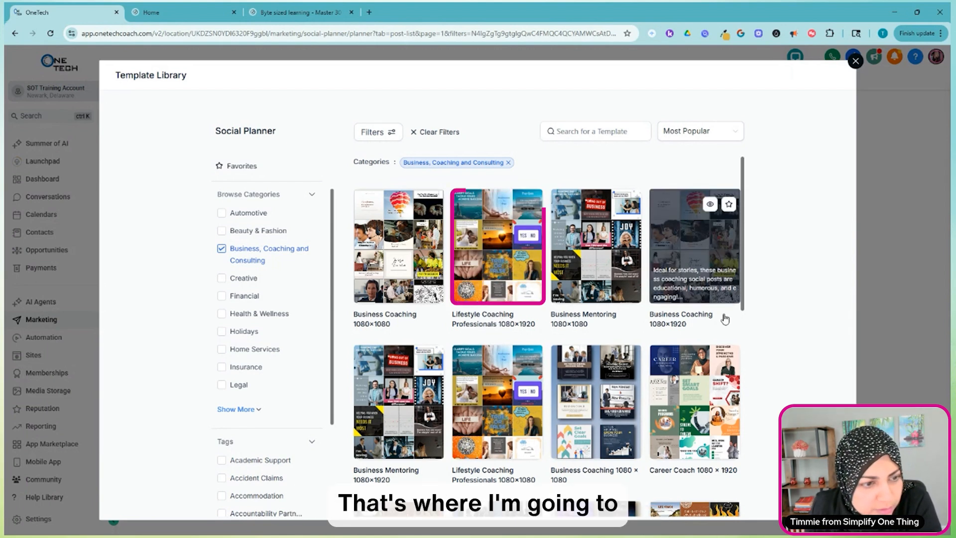
pyautogui.click(500, 237)
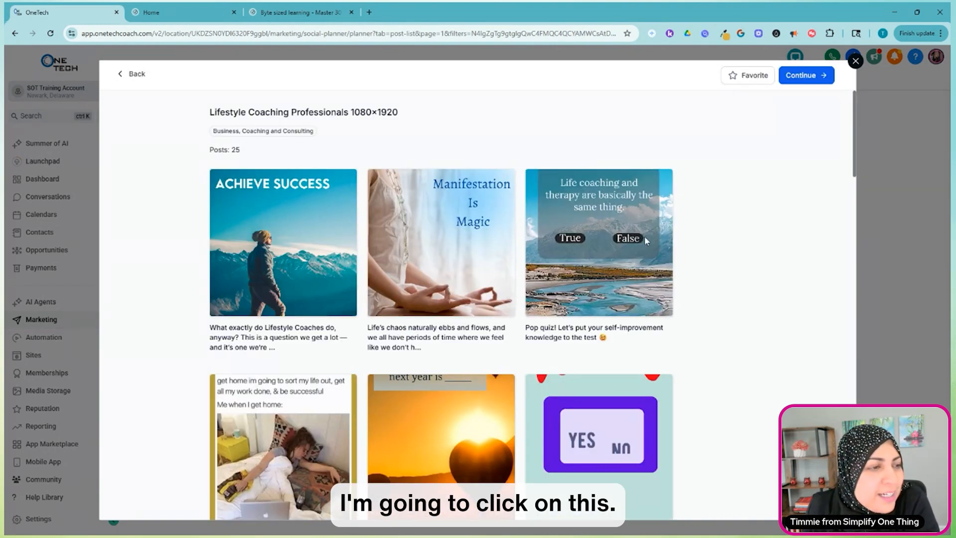
# Review the images and captions of the Lifestyle Coaching Professionals posts and continue with this bundle.
pyautogui.scroll(-4, 547, 277)
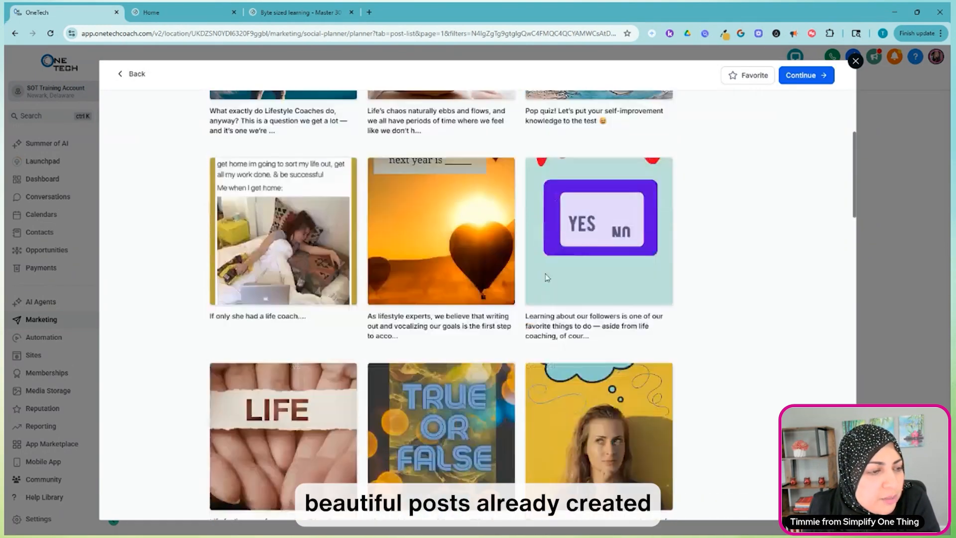
pyautogui.scroll(-9, 547, 277)
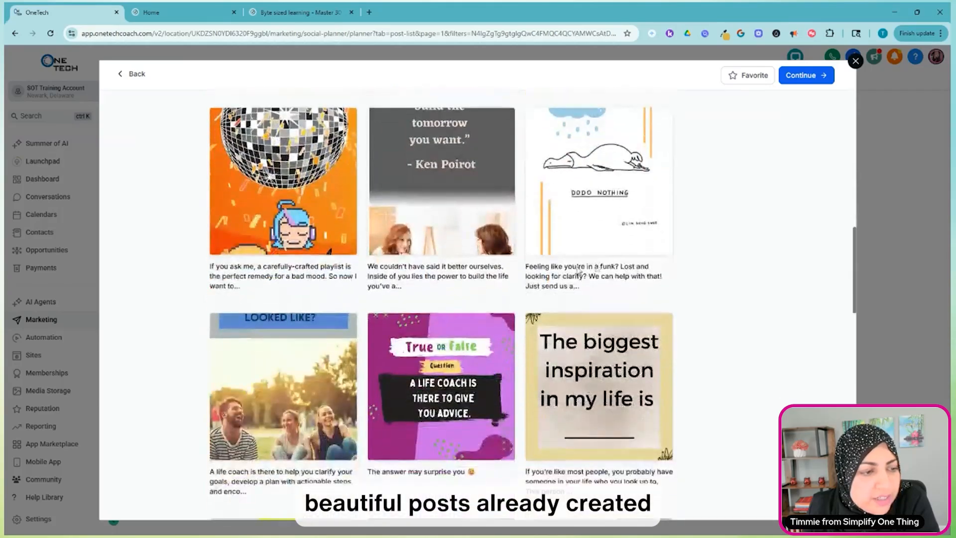
pyautogui.scroll(-12, 577, 269)
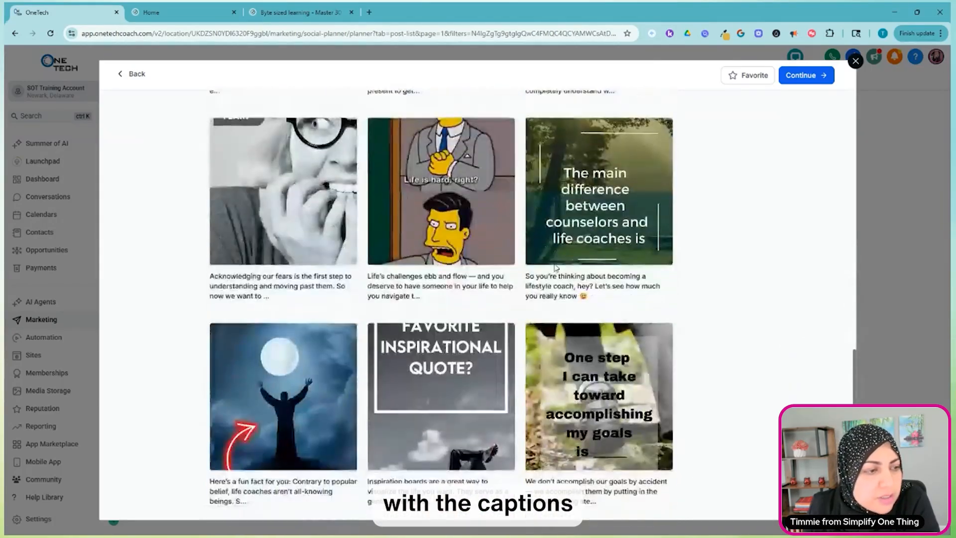
pyautogui.scroll(-8, 556, 268)
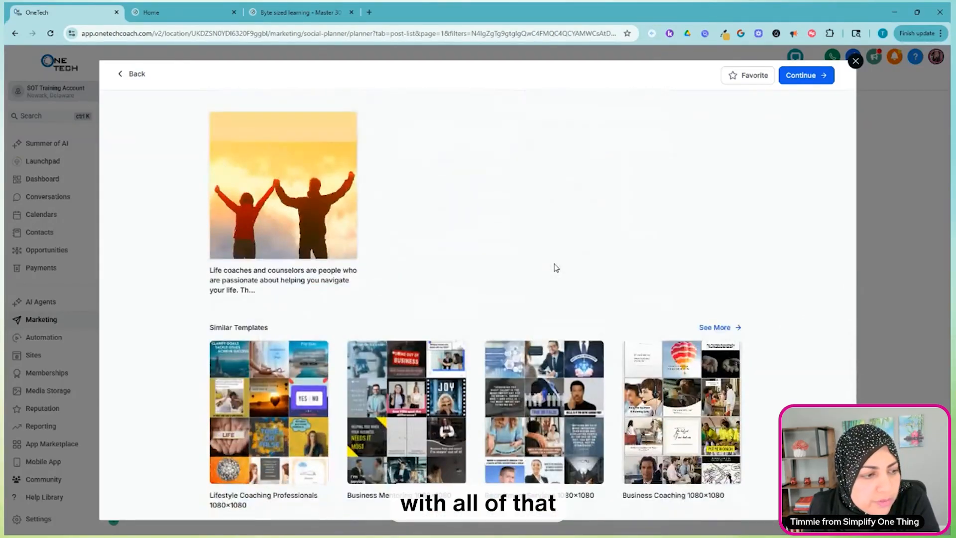
pyautogui.scroll(13, 556, 268)
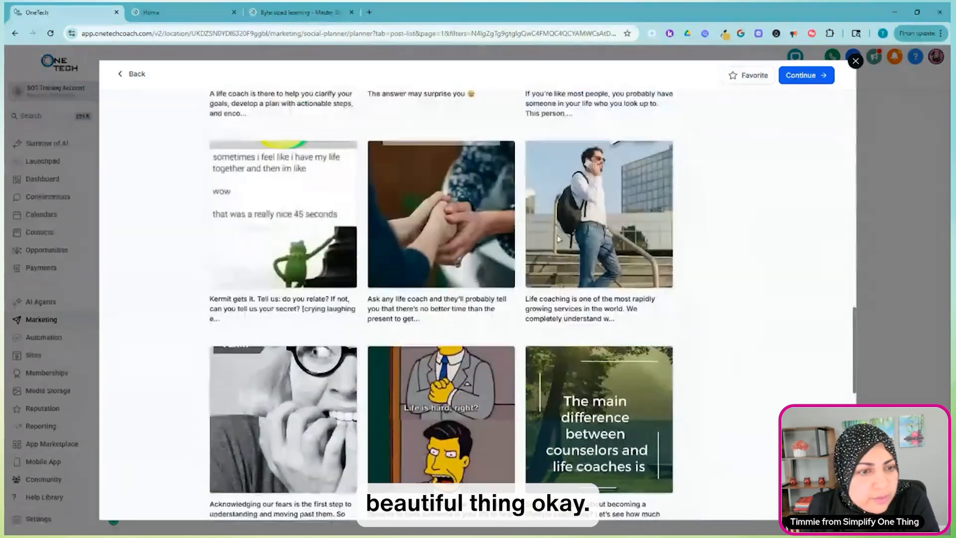
pyautogui.scroll(18, 557, 239)
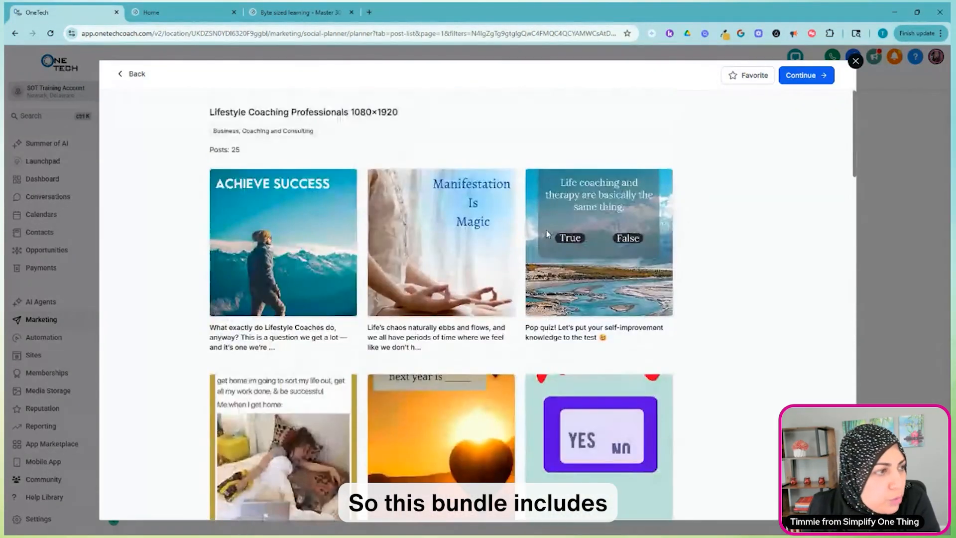
pyautogui.click(800, 77)
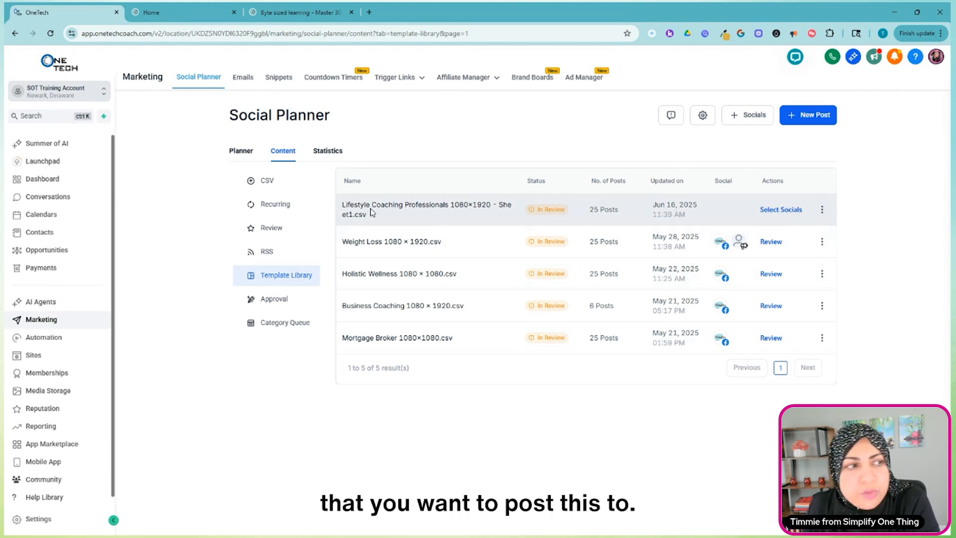
# Assign the Lifestyle Coaching Professionals bundle to the Awaken The Inner Poet Facebook account, with Tuesday and Thursday as posting days.
pyautogui.click(786, 215)
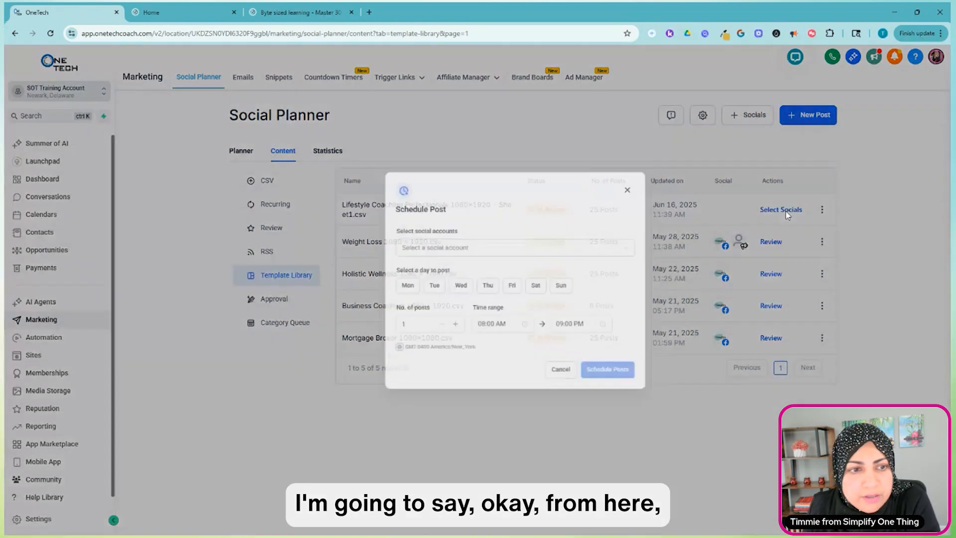
pyautogui.click(576, 256)
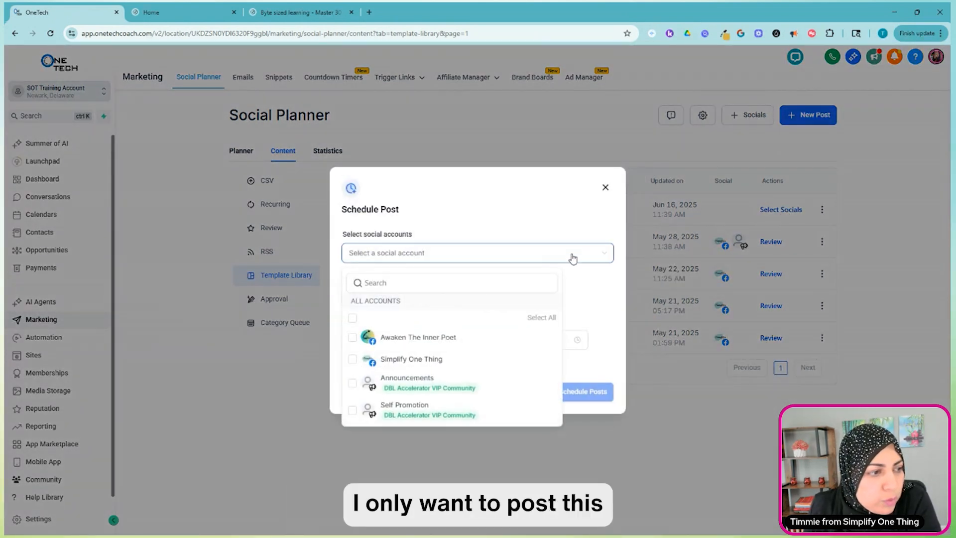
pyautogui.click(352, 339)
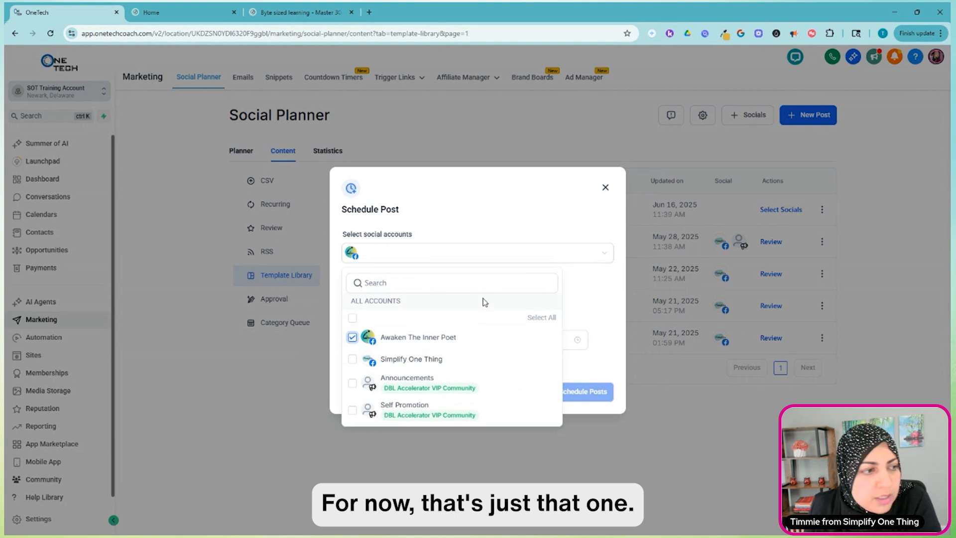
pyautogui.click(510, 255)
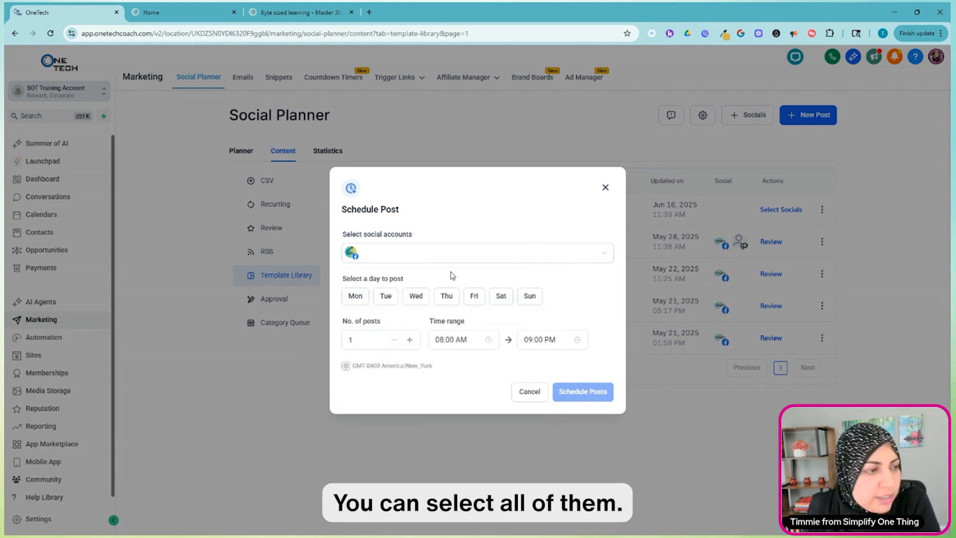
pyautogui.click(389, 299)
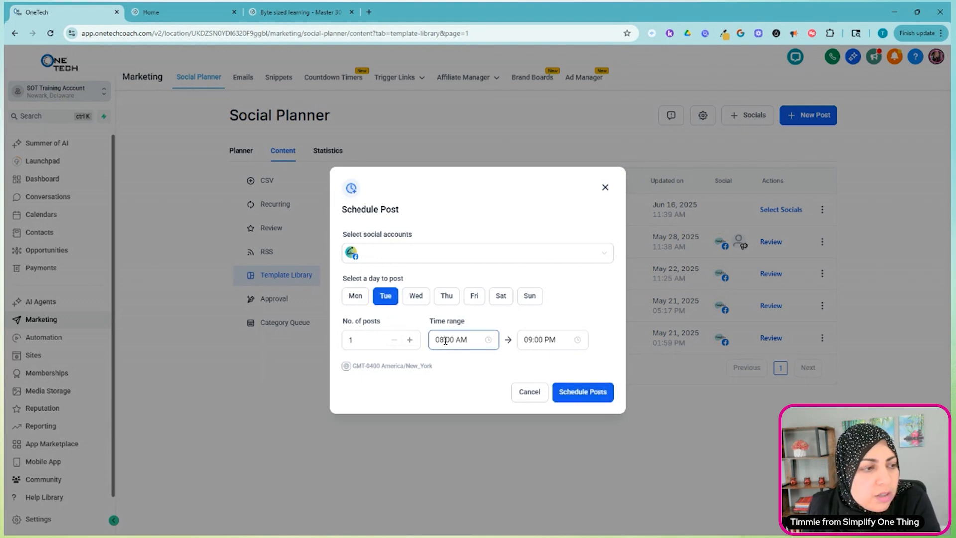
pyautogui.click(444, 299)
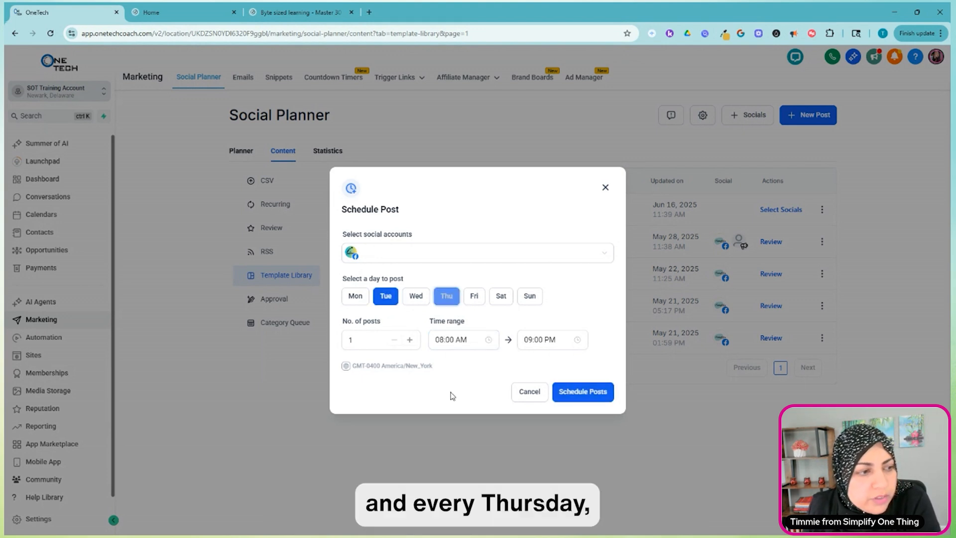
# Set the posting time range to 08:05 AM through 08:15 AM and submit the schedule for the bundle.
pyautogui.click(453, 337)
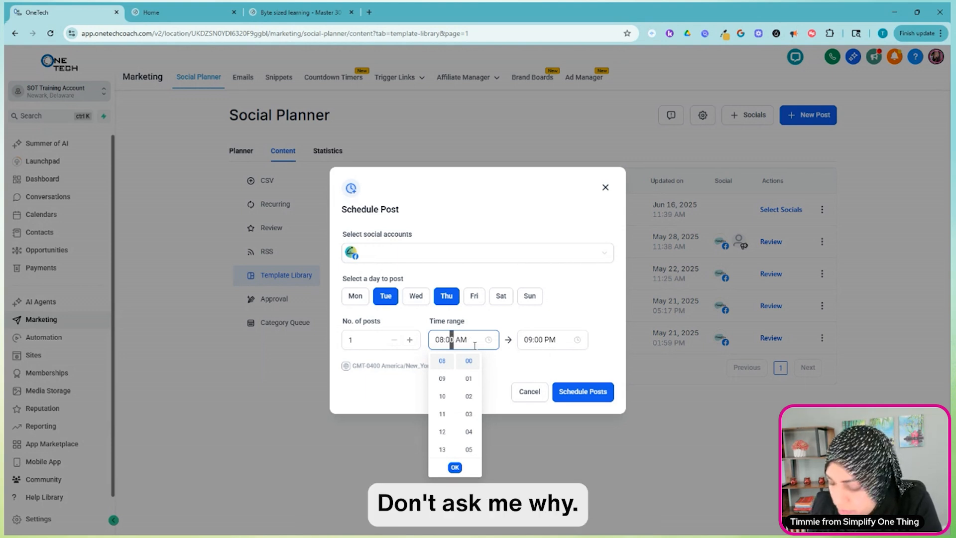
pyautogui.click(534, 341)
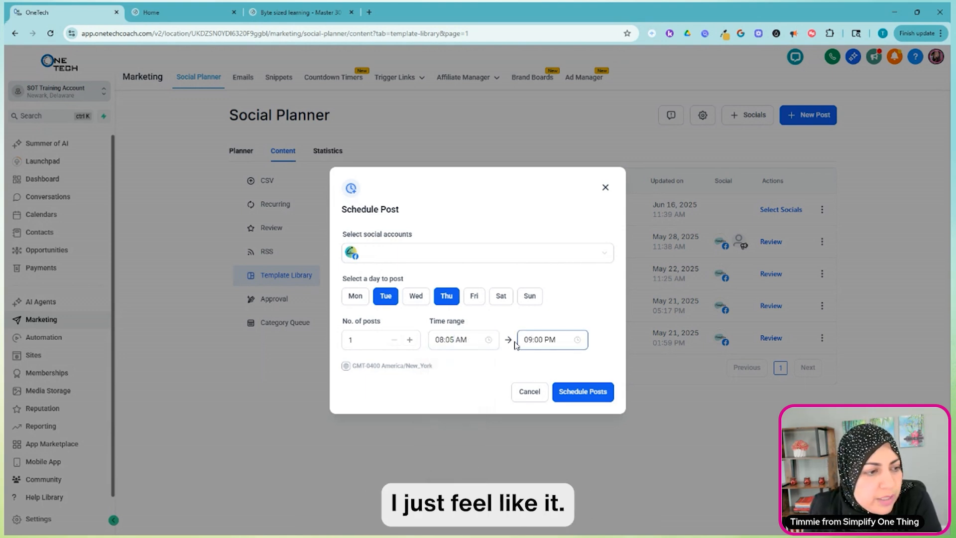
pyautogui.click(530, 339)
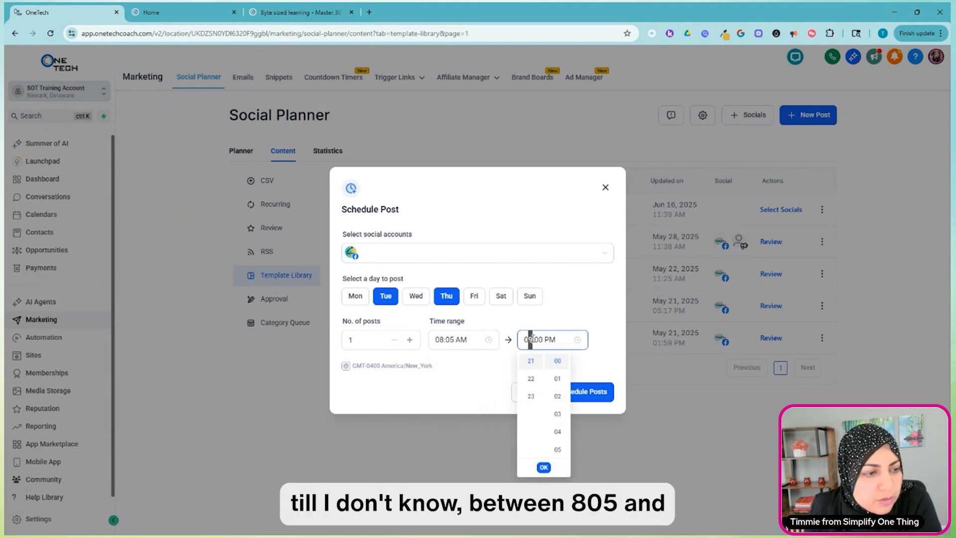
pyautogui.write('8')
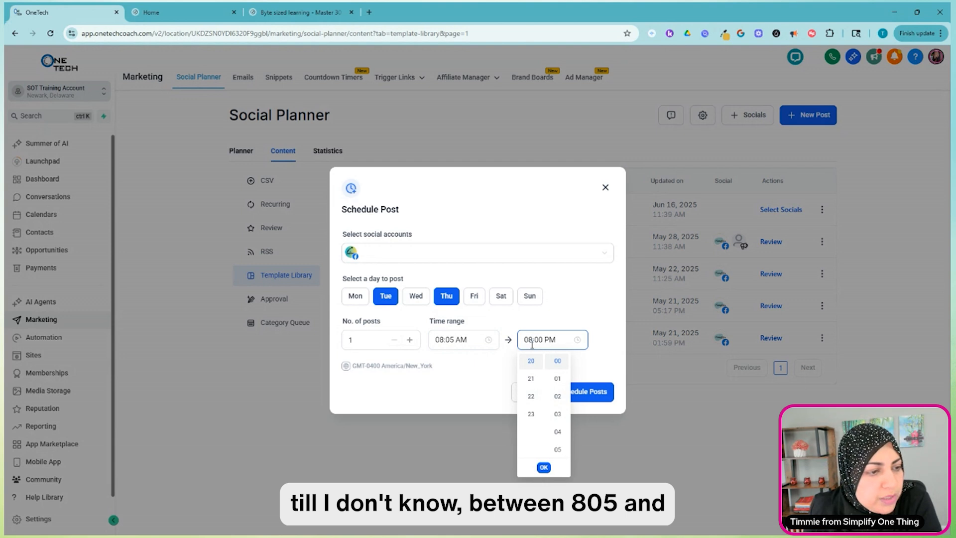
pyautogui.click(539, 340)
pyautogui.write('15')
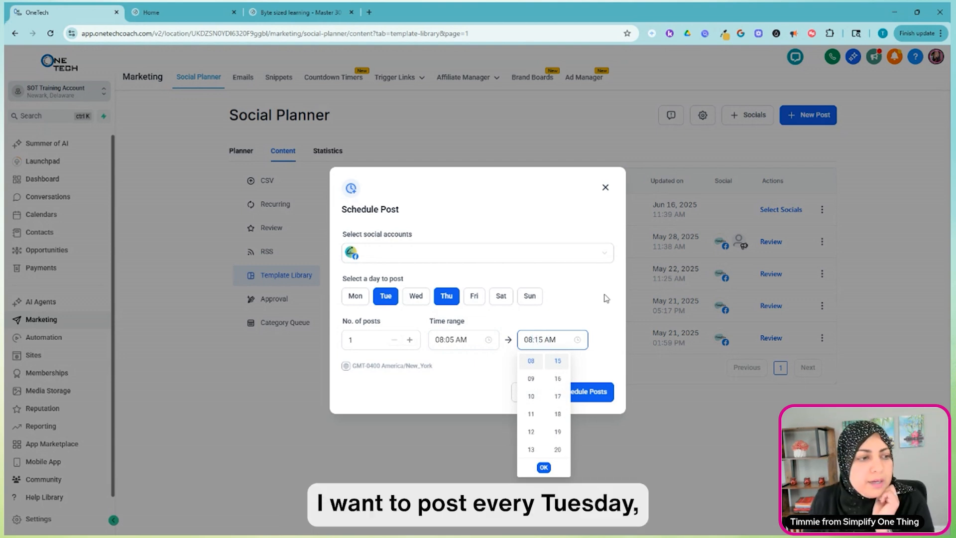
pyautogui.click(606, 298)
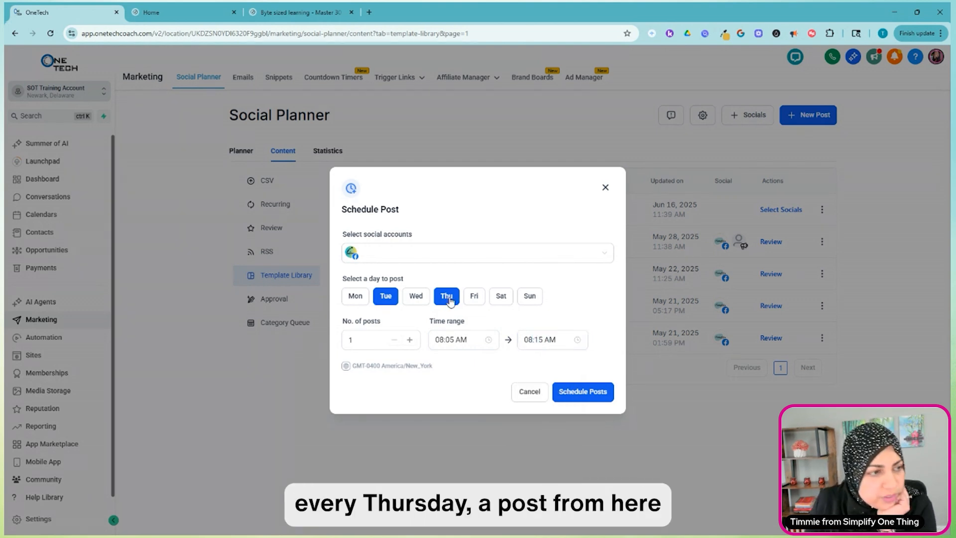
pyautogui.click(586, 393)
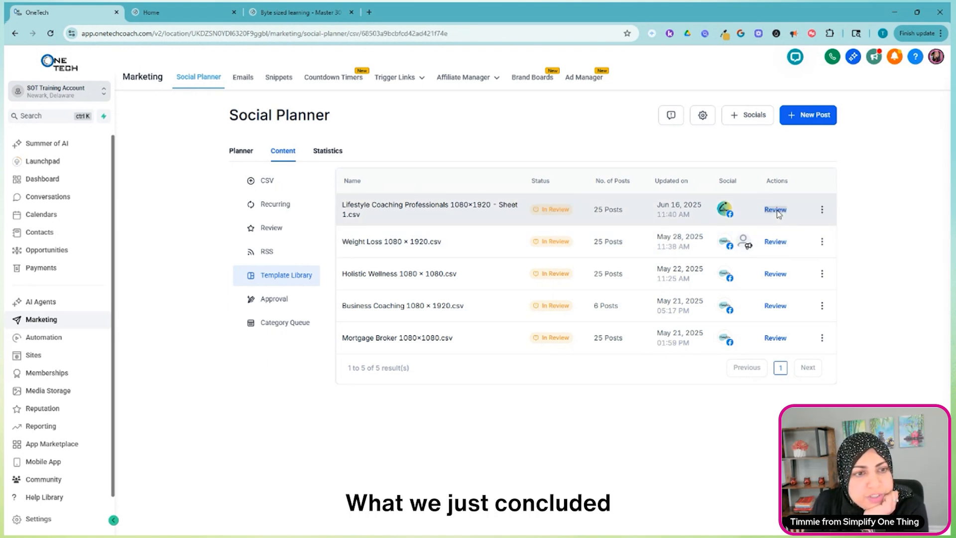
# Open the Lifestyle Coaching Professionals bundle for review and look through its posts with their assigned dates and times.
pyautogui.click(775, 210)
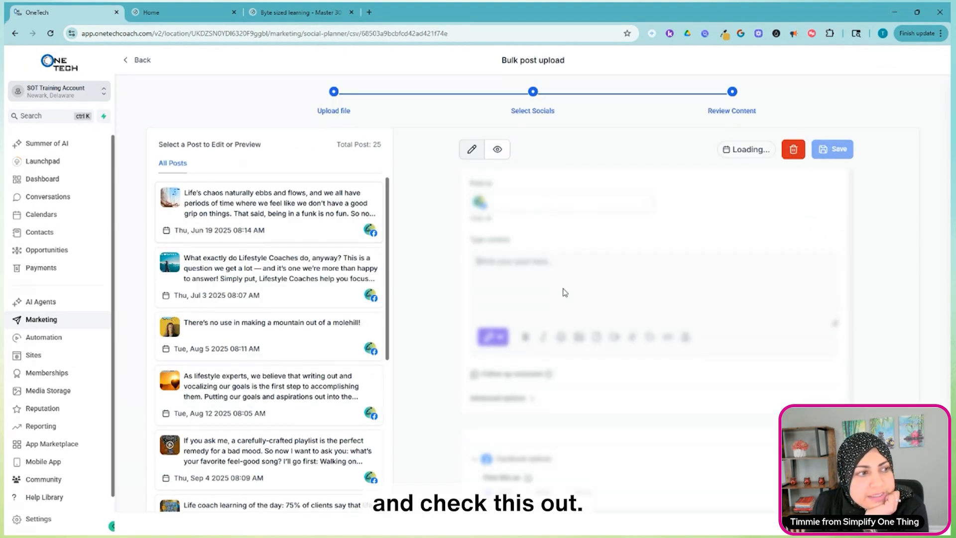
pyautogui.scroll(-3, 251, 283)
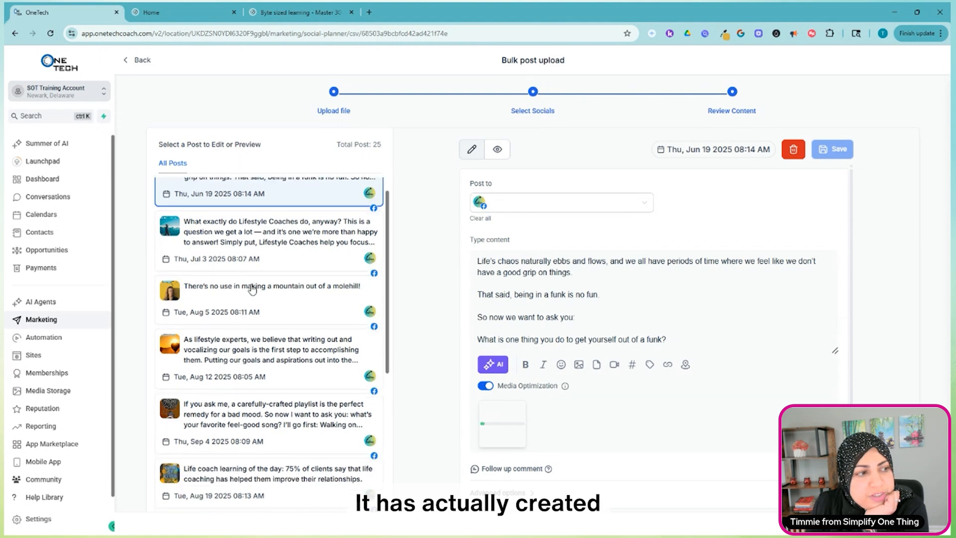
pyautogui.scroll(-10, 257, 303)
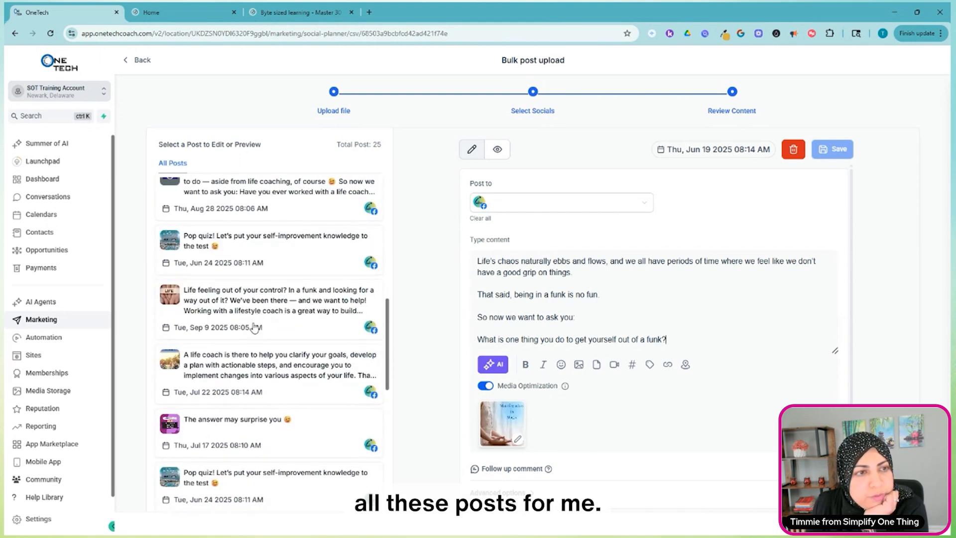
pyautogui.scroll(-8, 254, 328)
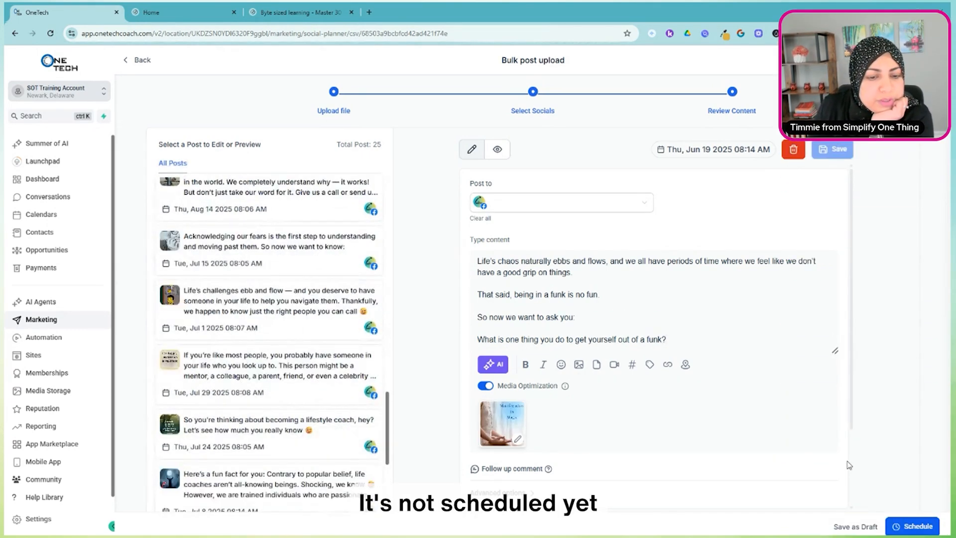
pyautogui.scroll(10, 266, 209)
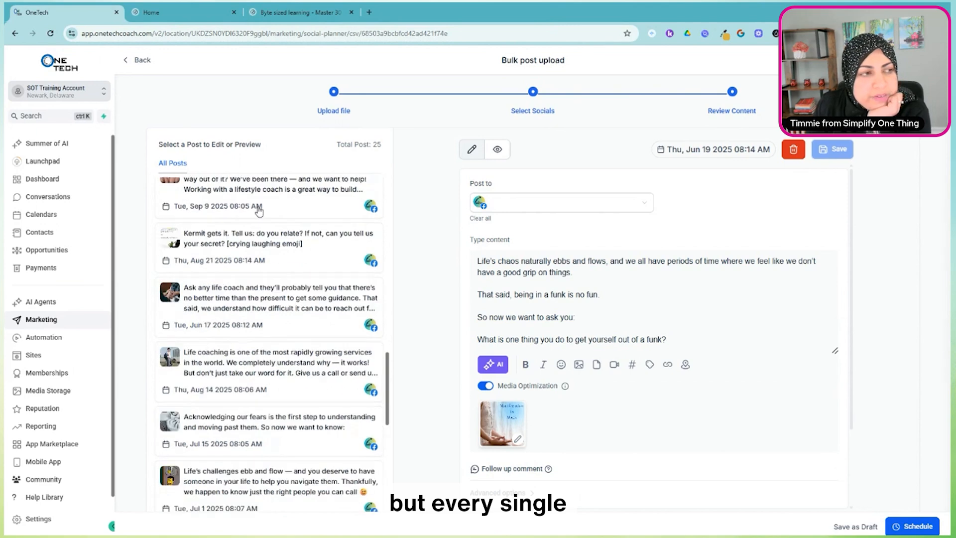
pyautogui.scroll(6, 265, 208)
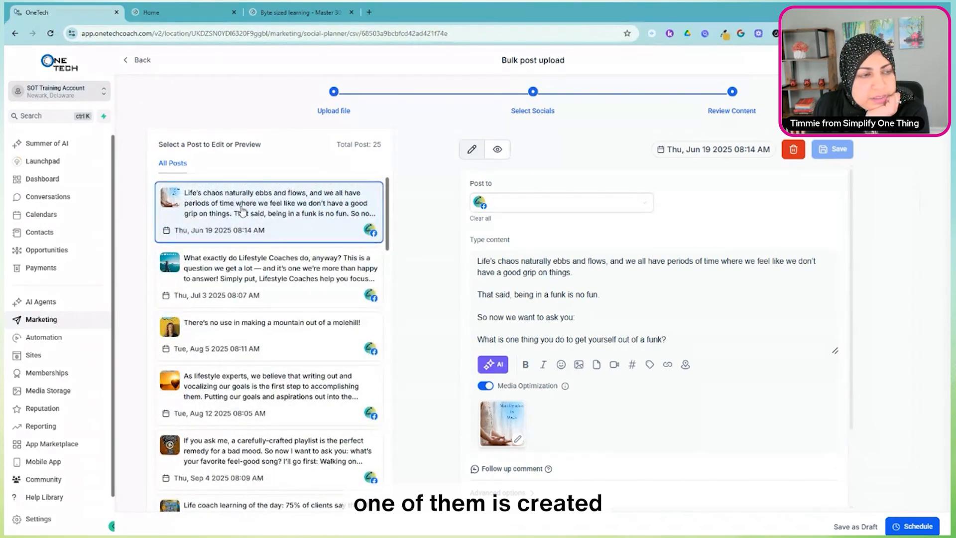
# Turn on Apply Watermark in the advanced options of the bundle's first post, dated June 19, and save it.
pyautogui.scroll(-1, 515, 479)
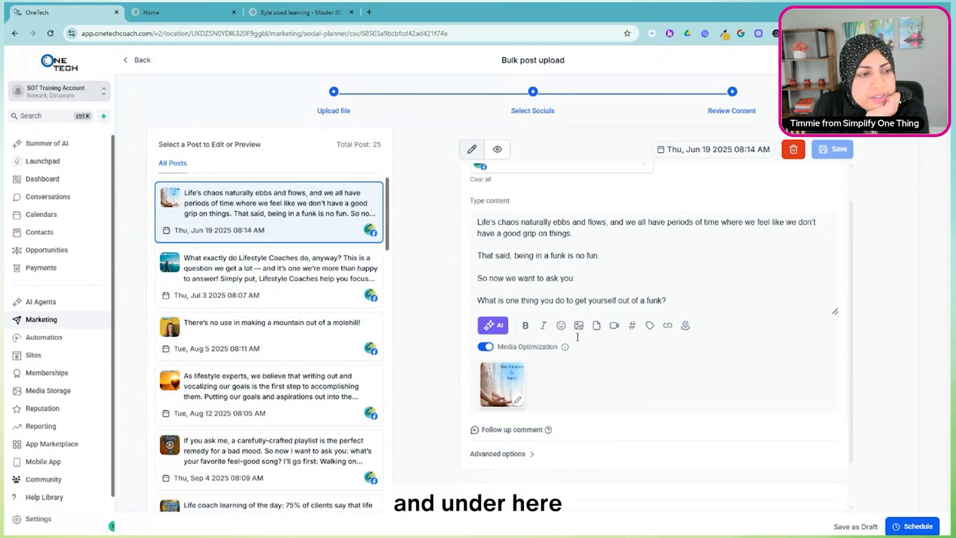
pyautogui.click(506, 443)
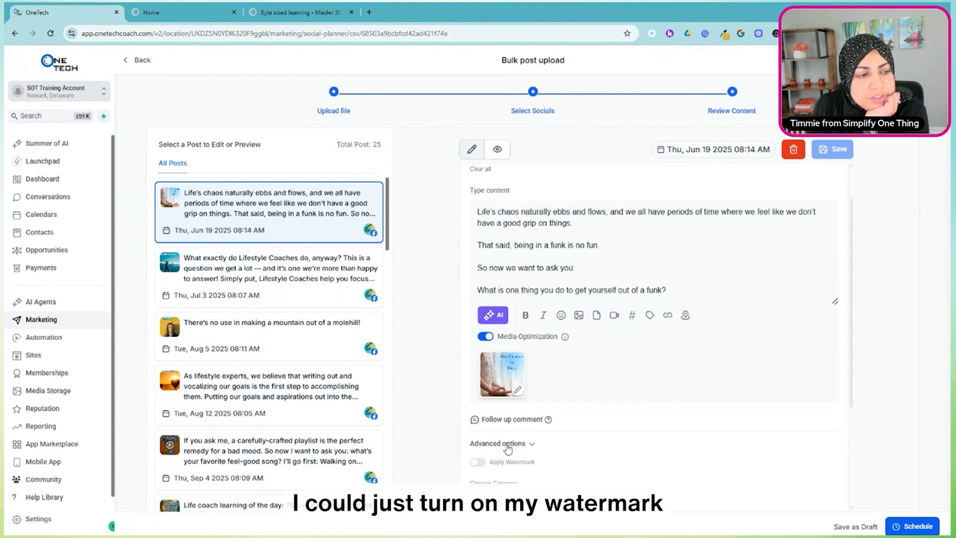
pyautogui.click(477, 462)
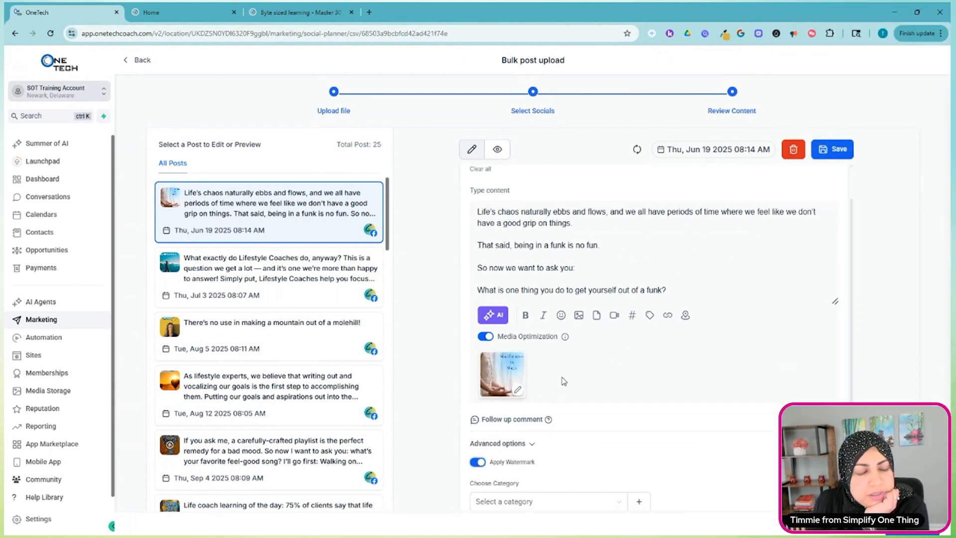
pyautogui.scroll(1, 570, 367)
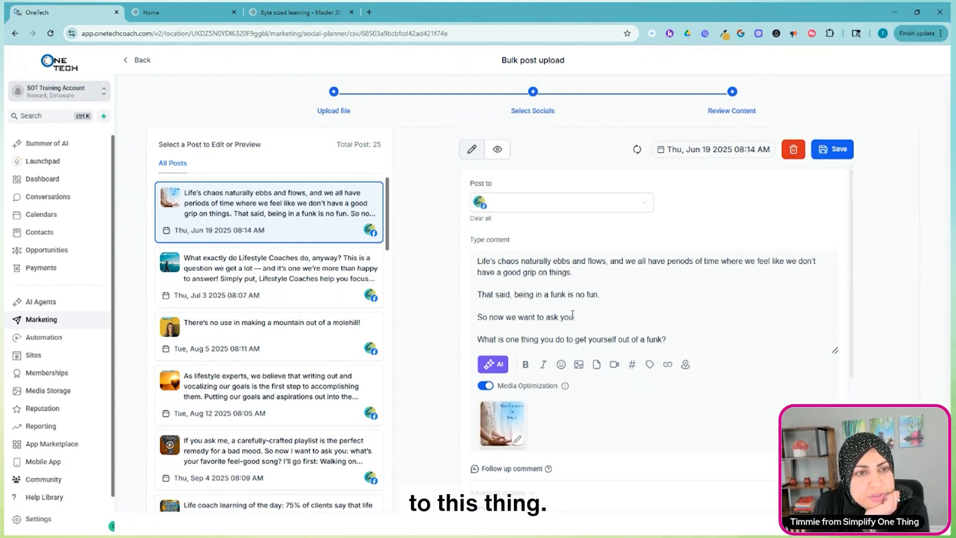
pyautogui.click(836, 151)
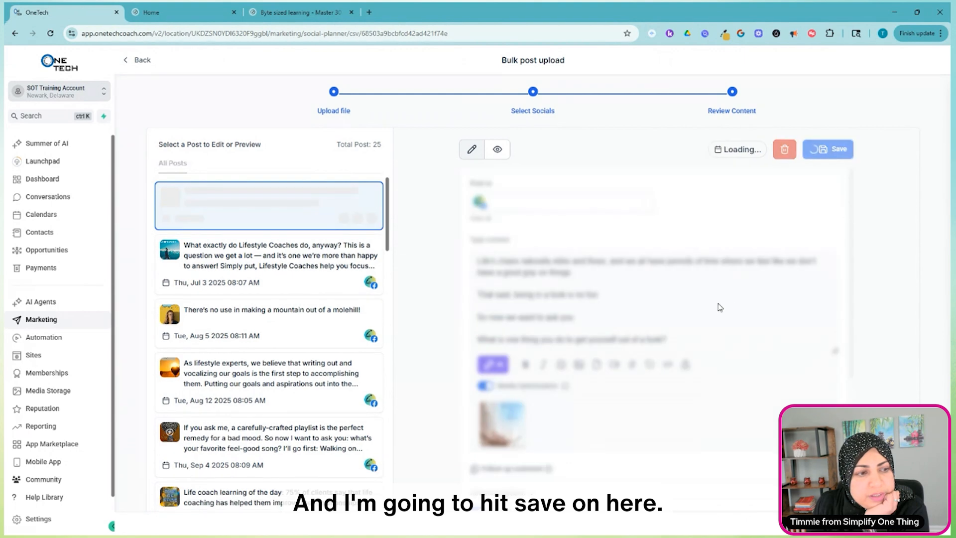
# Preview the June 19 post and check its caption and watermarked image.
pyautogui.click(497, 149)
pyautogui.scroll(-3, 698, 331)
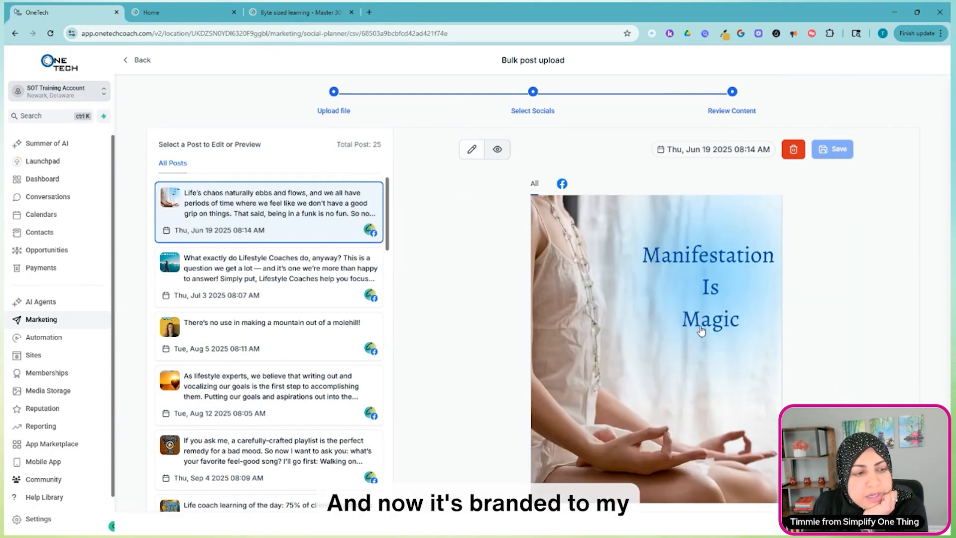
pyautogui.scroll(4, 701, 330)
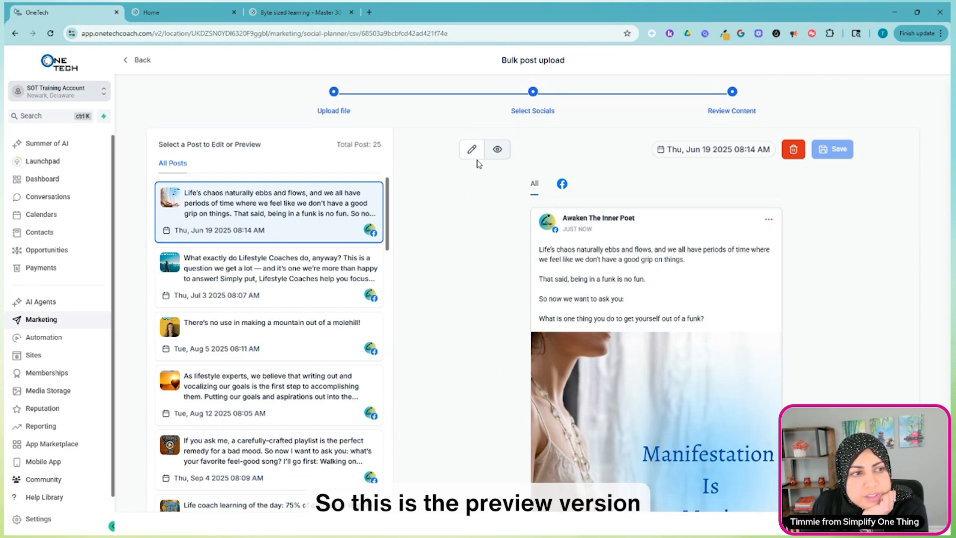
pyautogui.scroll(-4, 711, 373)
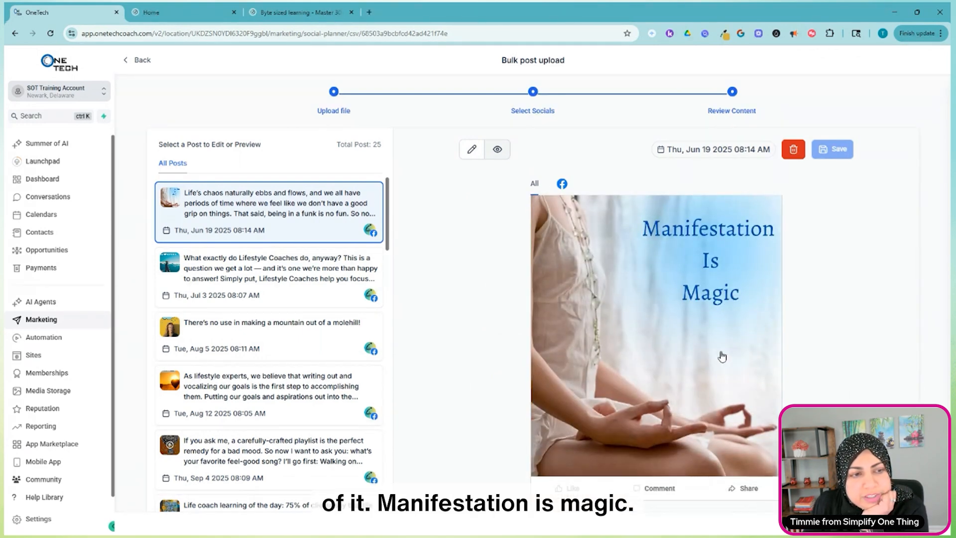
pyautogui.scroll(4, 707, 334)
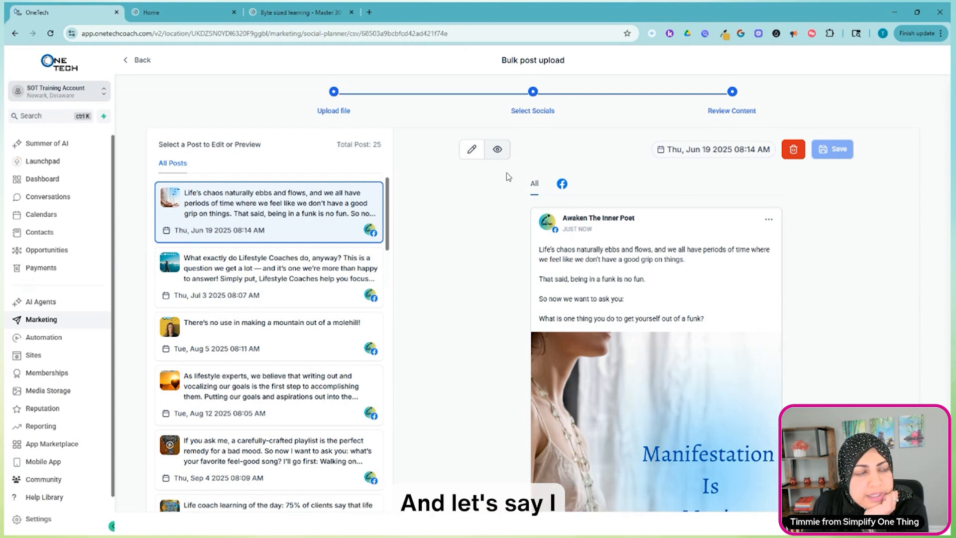
# Return to editing the June 19 post, select the line "So now we want to ask you:", and examine the post's media, options and remaining posts.
pyautogui.click(471, 148)
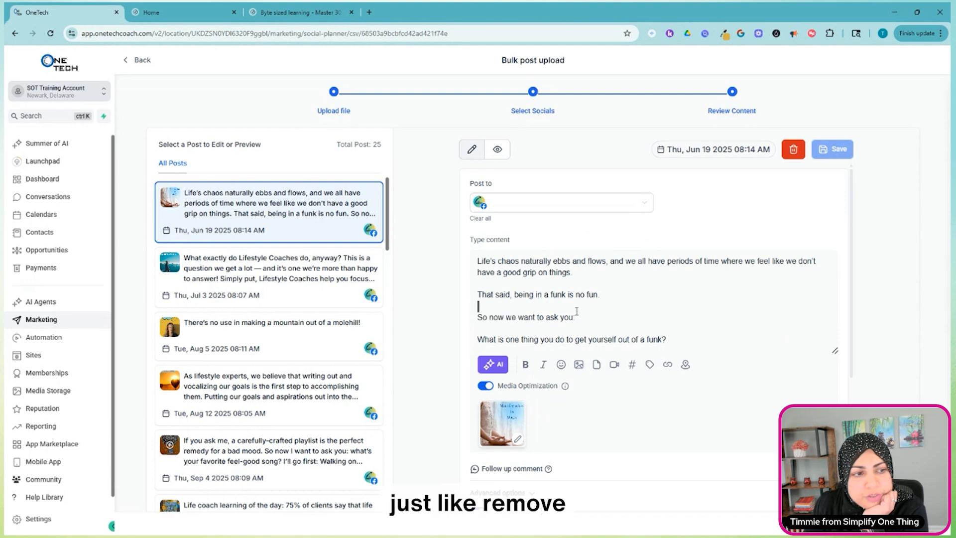
pyautogui.moveTo(478, 317); pyautogui.dragTo(587, 316)
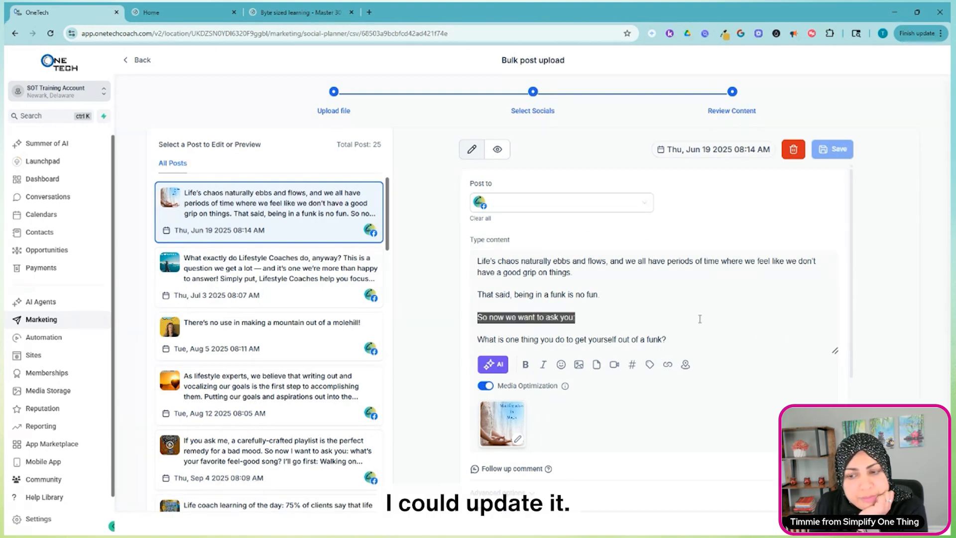
pyautogui.scroll(-2, 562, 299)
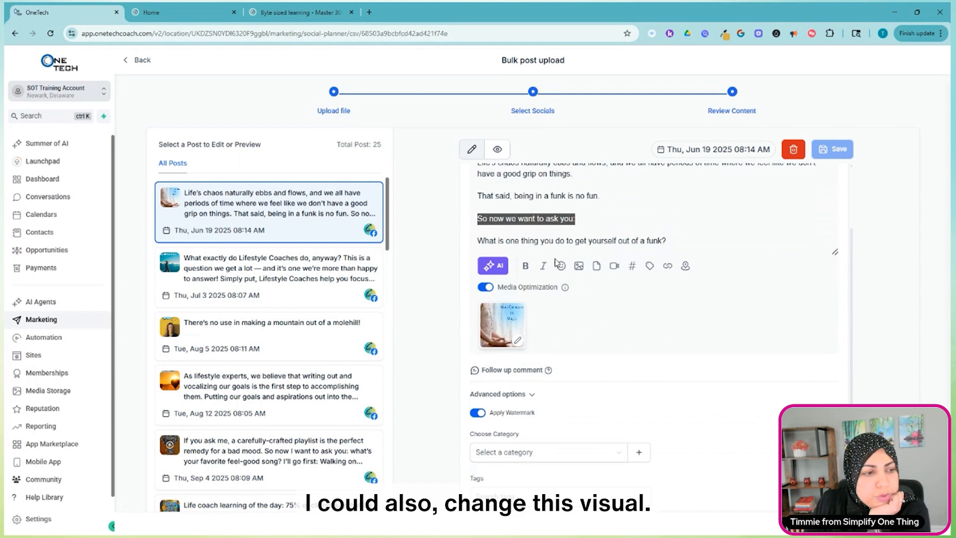
pyautogui.scroll(-1, 512, 280)
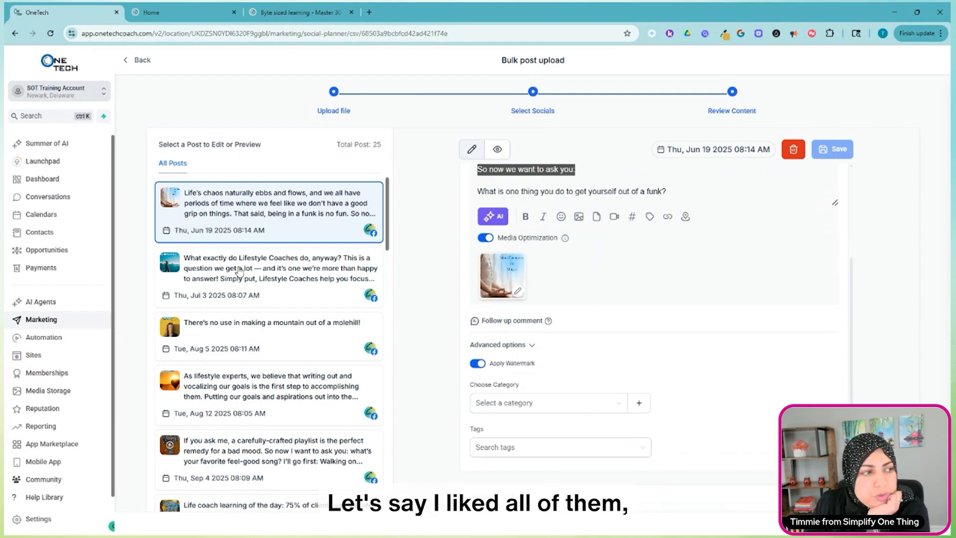
pyautogui.scroll(-5, 231, 269)
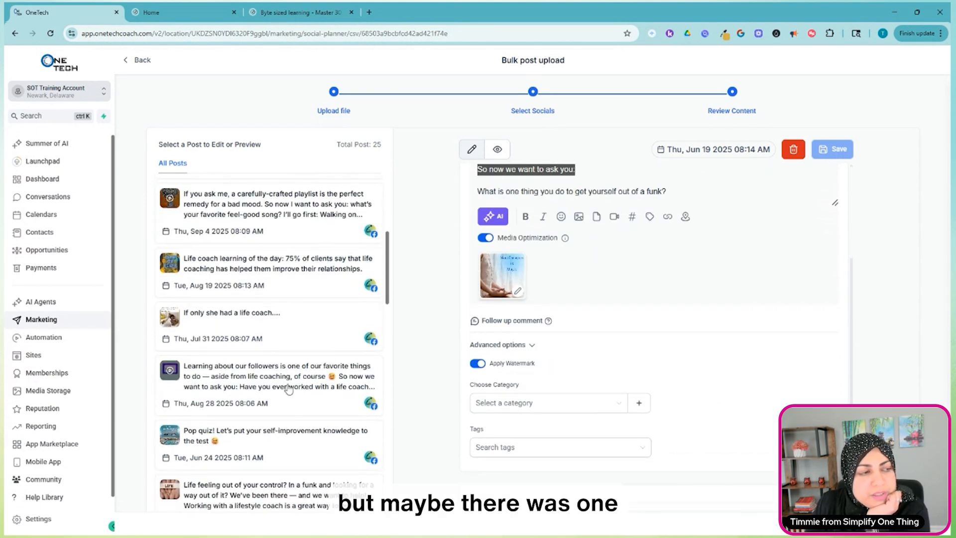
pyautogui.scroll(-1, 256, 382)
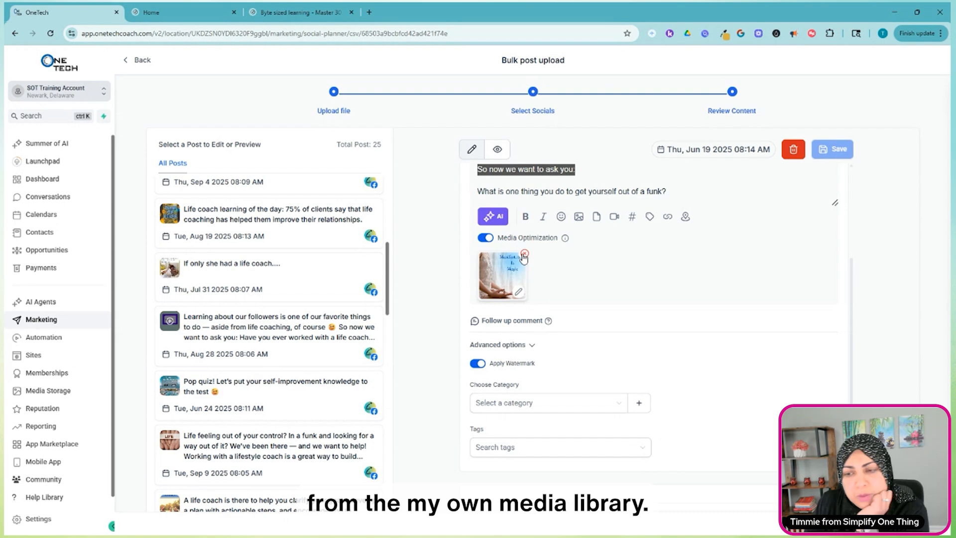
pyautogui.scroll(-2, 524, 259)
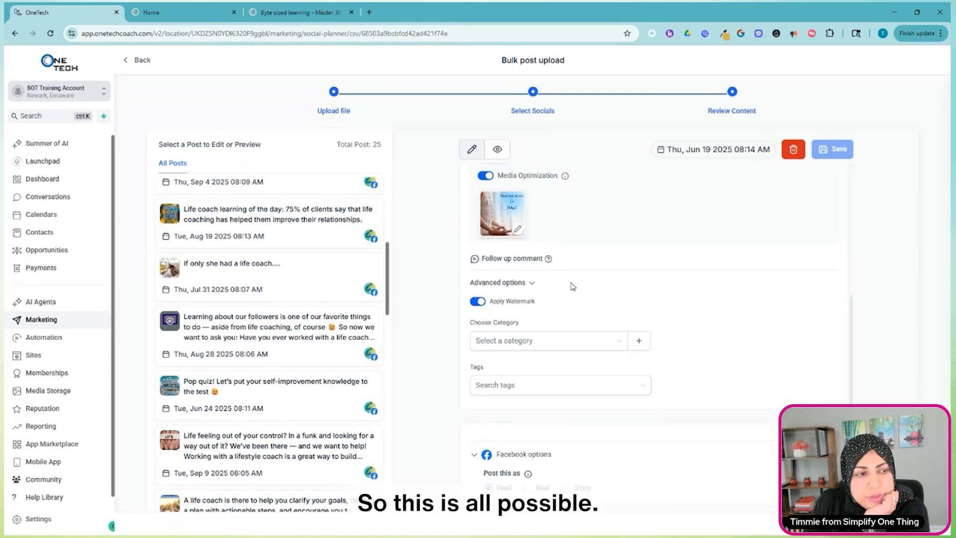
# Reschedule the bundle's "The answer may surprise you" post to June 19, 2025 at 08:10 AM.
pyautogui.scroll(4, 724, 381)
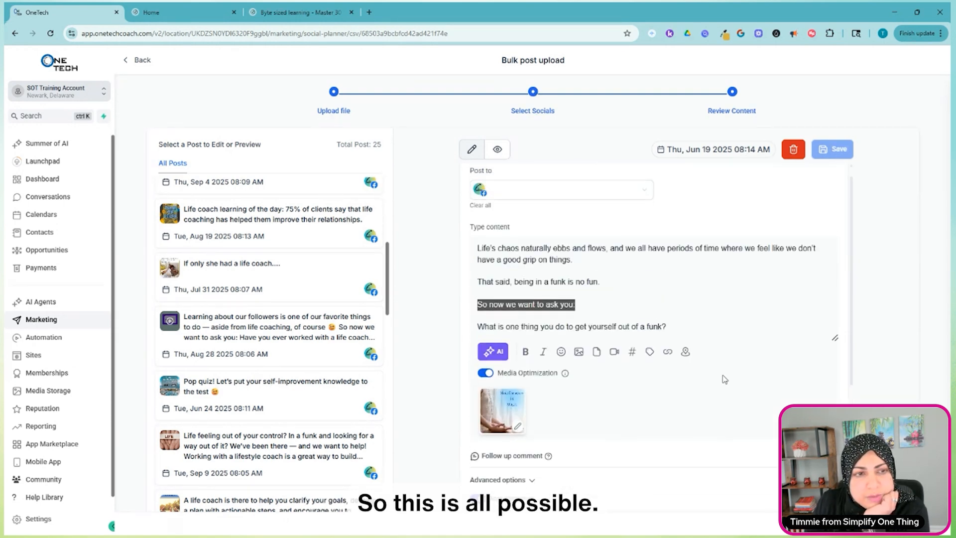
pyautogui.scroll(6, 335, 284)
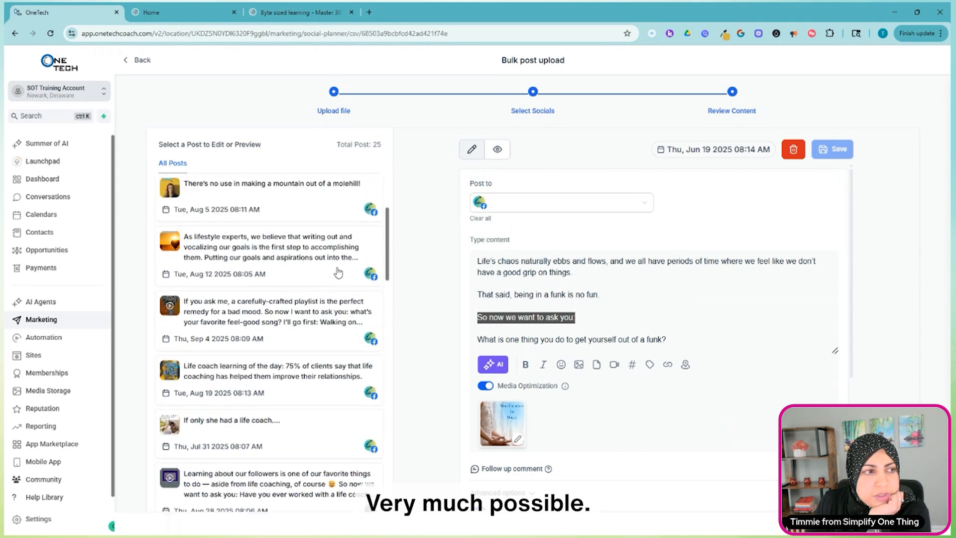
pyautogui.scroll(-10, 252, 383)
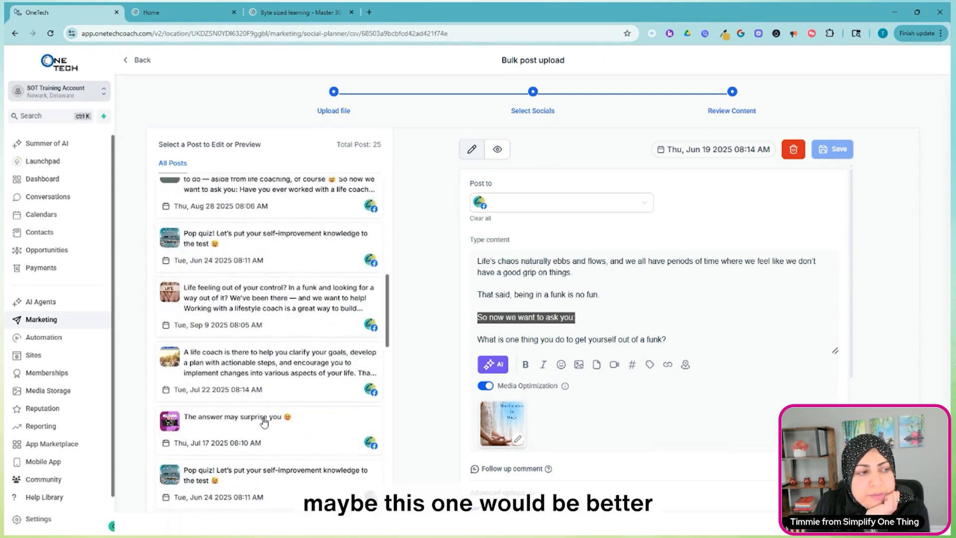
pyautogui.click(287, 436)
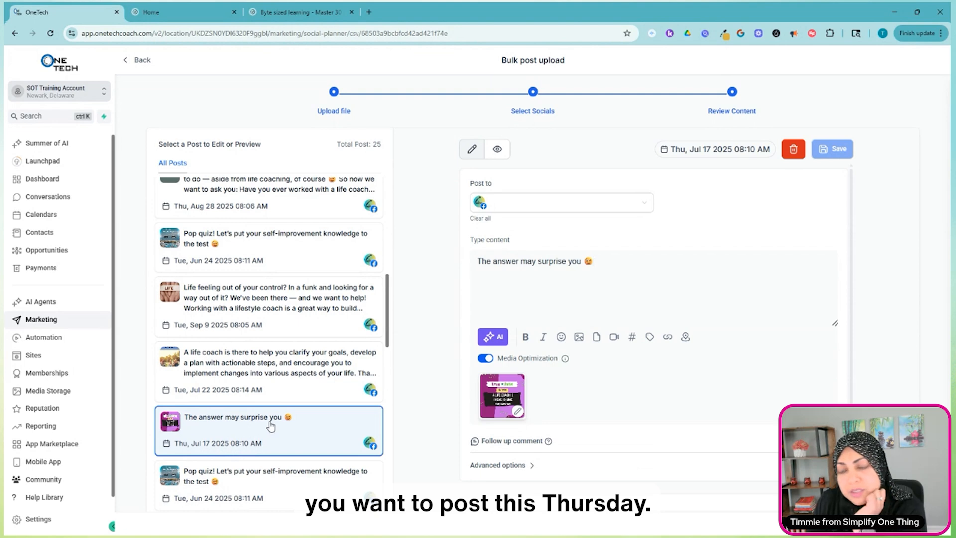
pyautogui.click(717, 150)
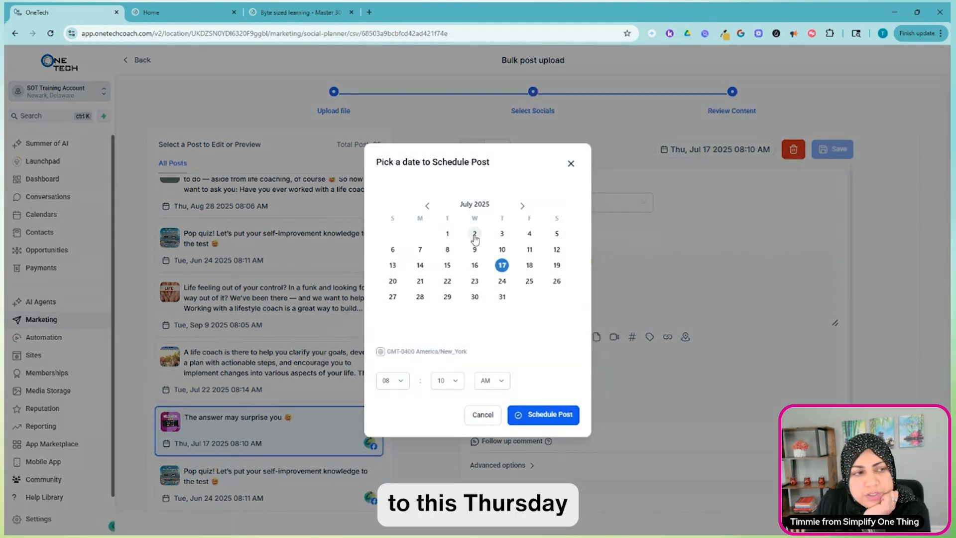
pyautogui.click(429, 207)
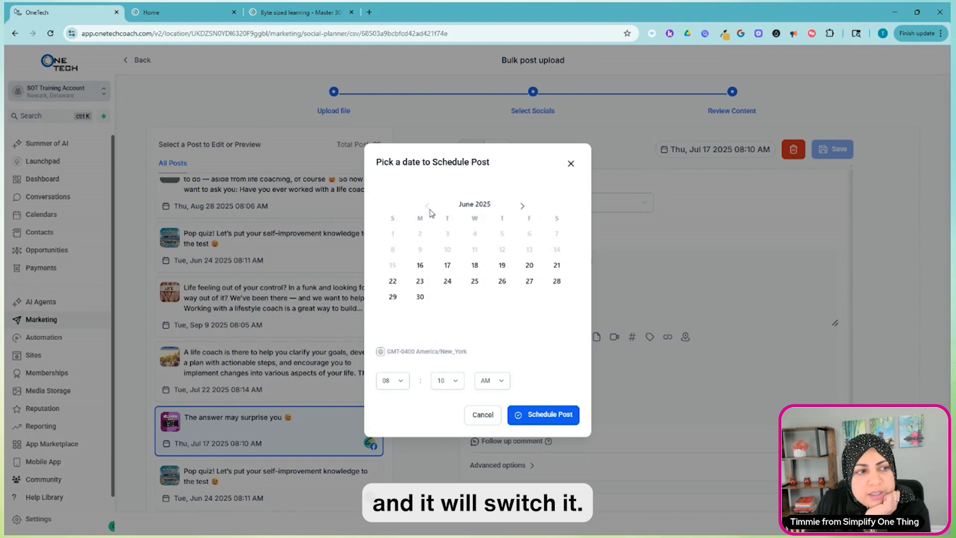
pyautogui.click(500, 267)
pyautogui.click(543, 418)
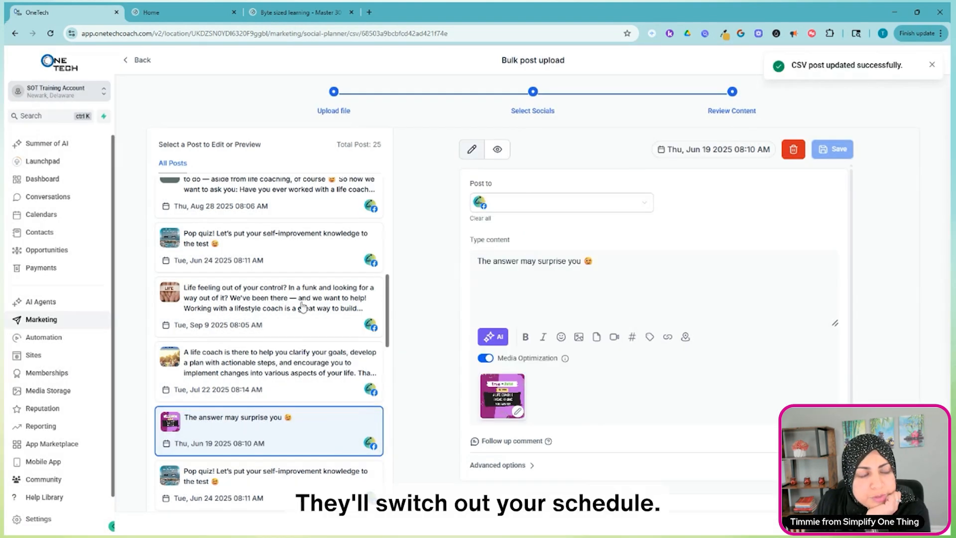
# Look through the bundle's full list of posts and scheduled dates, and the options for finishing the bulk upload.
pyautogui.scroll(-2, 276, 341)
pyautogui.scroll(-5, 279, 348)
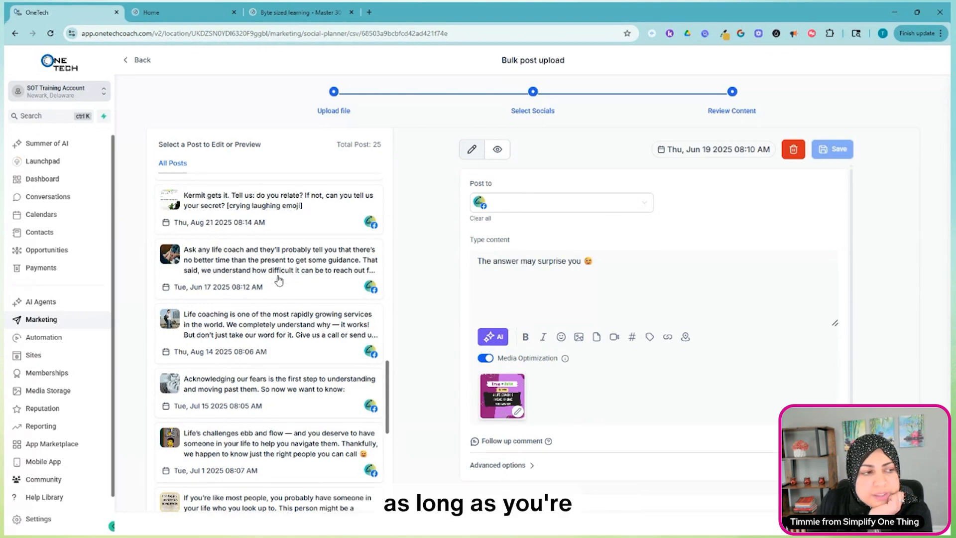
pyautogui.scroll(-4, 305, 396)
pyautogui.scroll(-2, 697, 497)
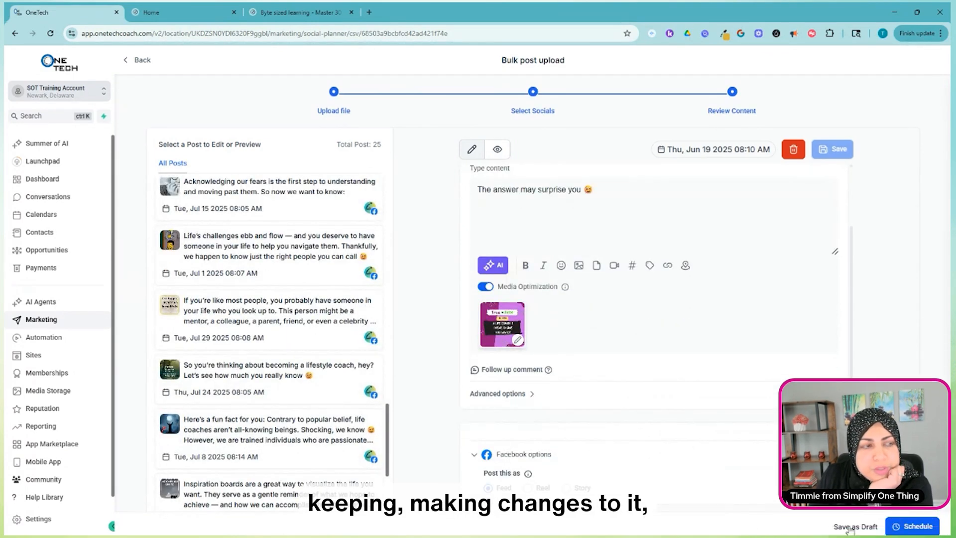
pyautogui.scroll(8, 314, 249)
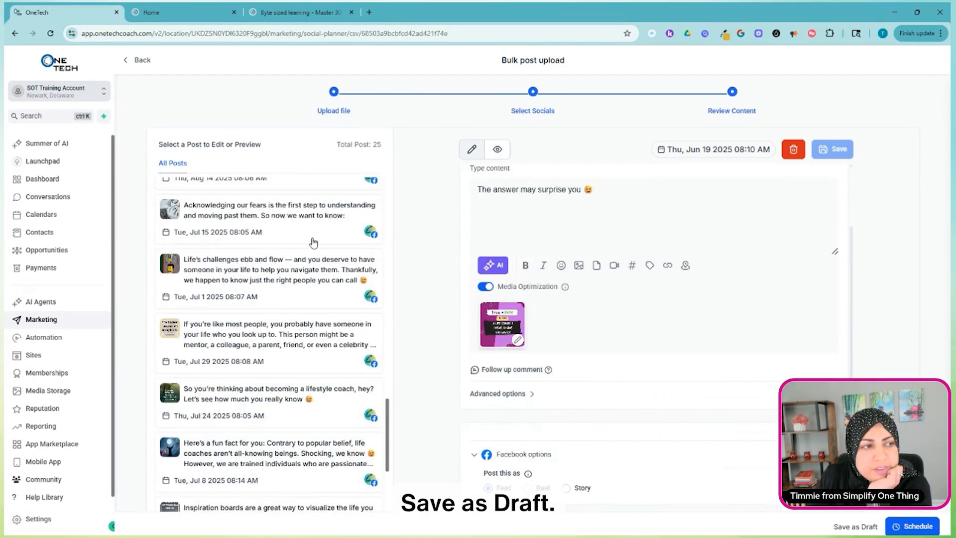
pyautogui.scroll(10, 313, 249)
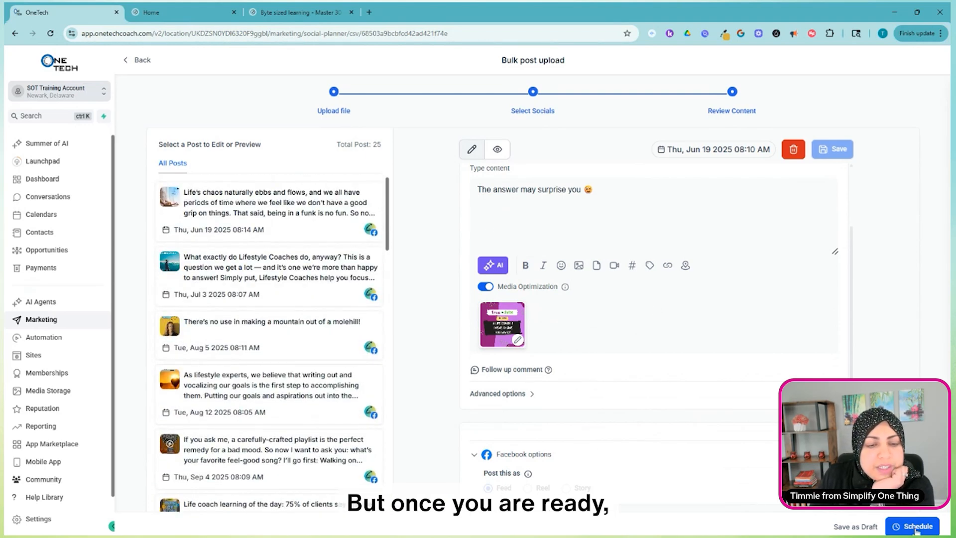
pyautogui.scroll(-10, 277, 333)
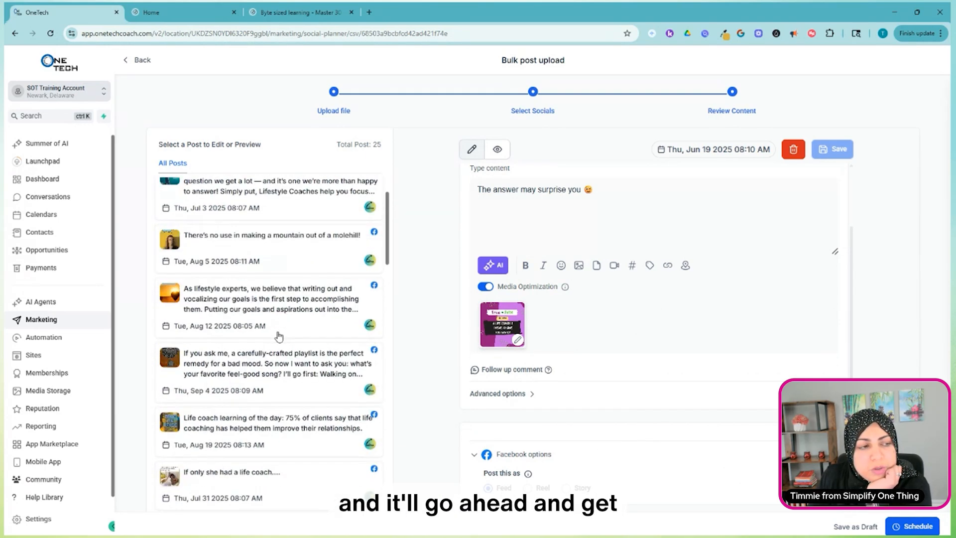
pyautogui.scroll(-12, 278, 333)
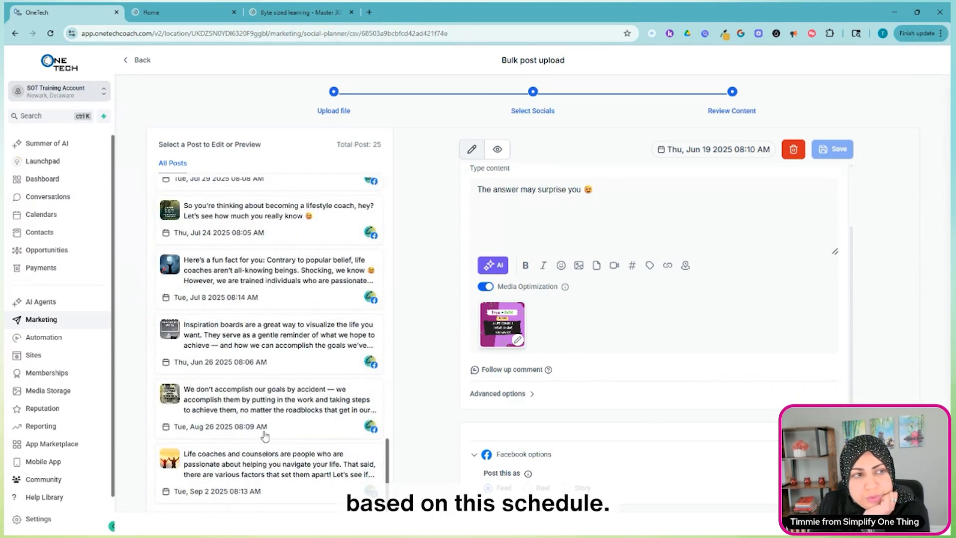
# Preview the "The answer may surprise you" post, the June 26 inspiration boards post and the July 1 "Life's challenges ebb and flow" post.
pyautogui.click(497, 148)
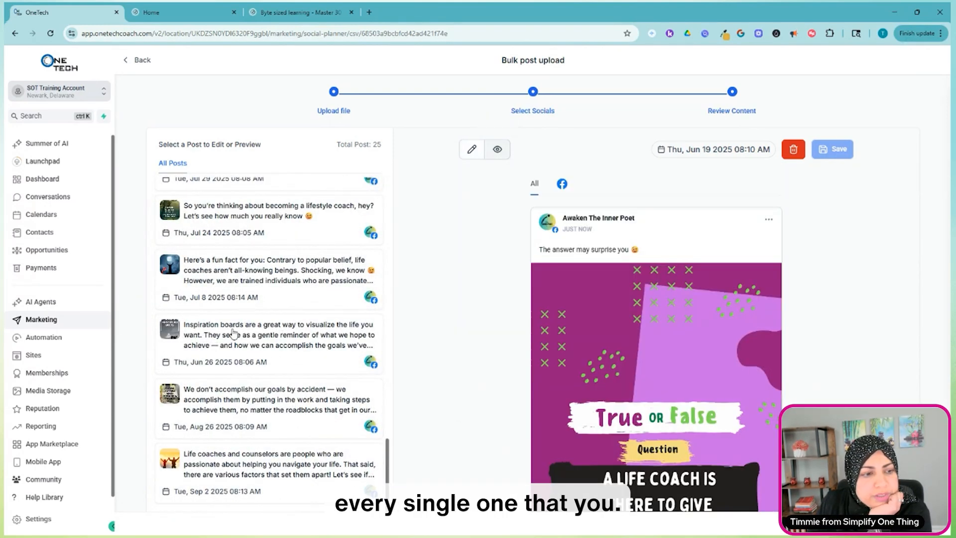
pyautogui.scroll(-1, 540, 389)
pyautogui.scroll(-3, 540, 390)
pyautogui.click(262, 368)
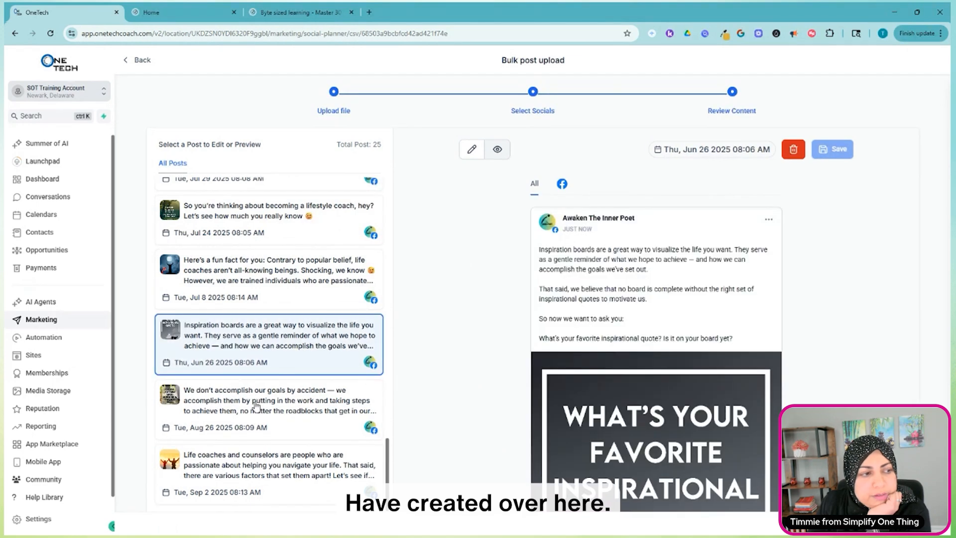
pyautogui.scroll(5, 241, 384)
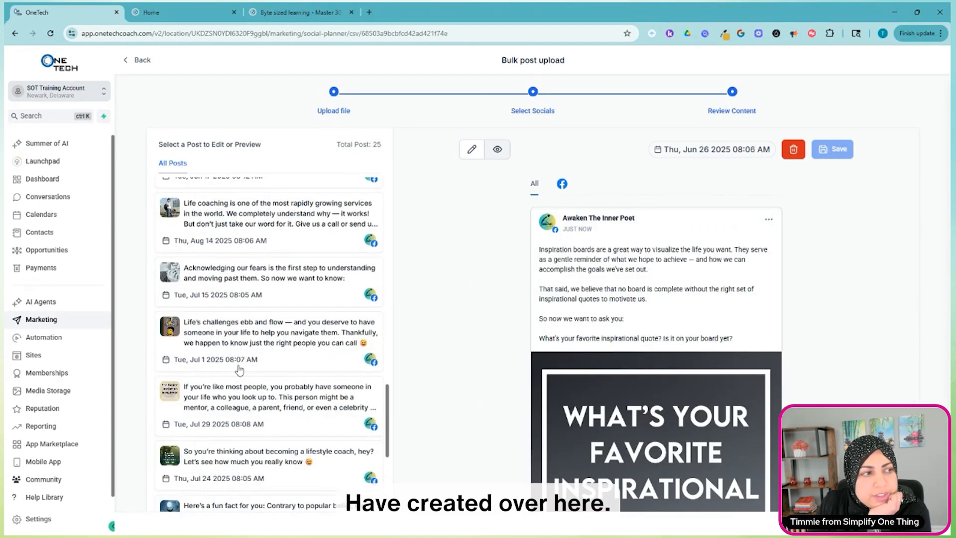
pyautogui.click(230, 336)
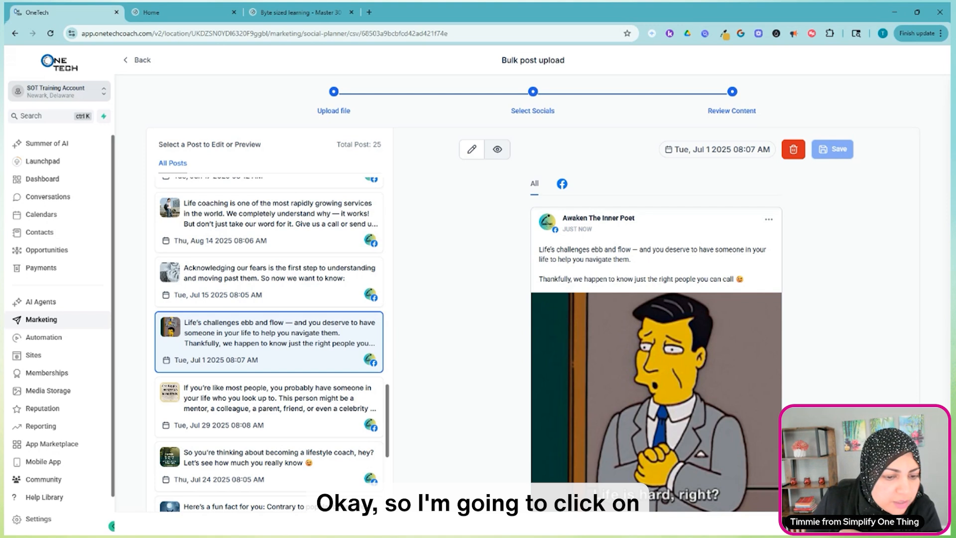
# Save the Lifestyle Coaching bundle as a draft and return to the planner's post list.
pyautogui.click(846, 521)
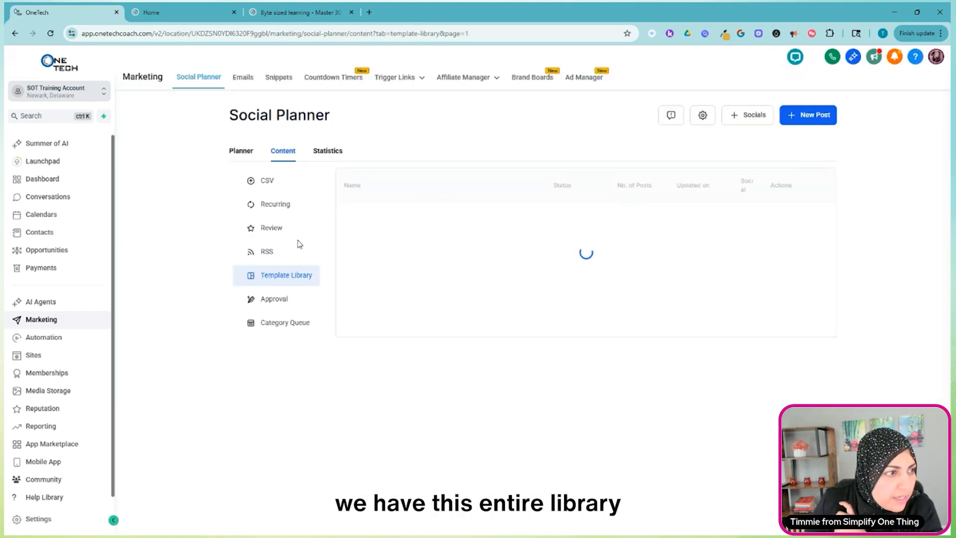
pyautogui.click(241, 150)
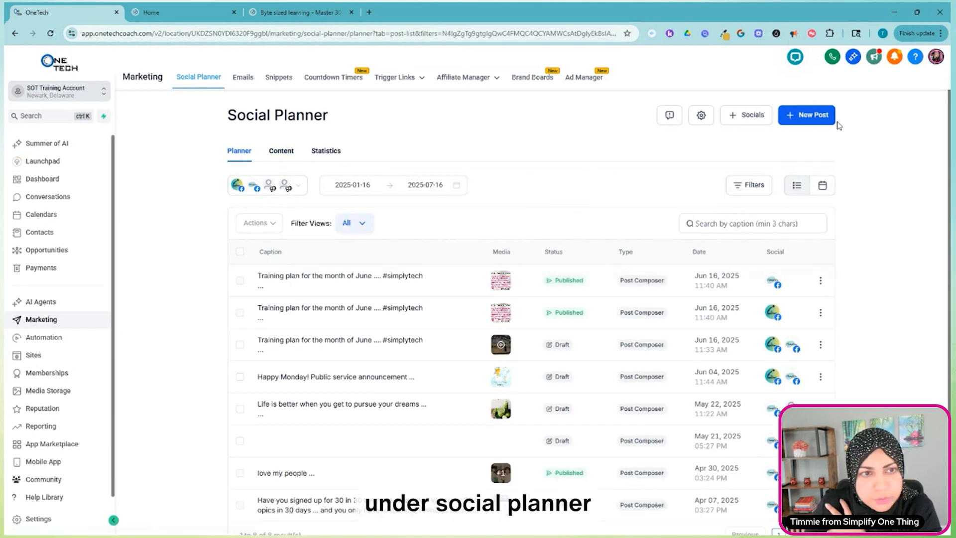
# Check the available ways to create a new post and the list of connected social accounts.
pyautogui.click(818, 121)
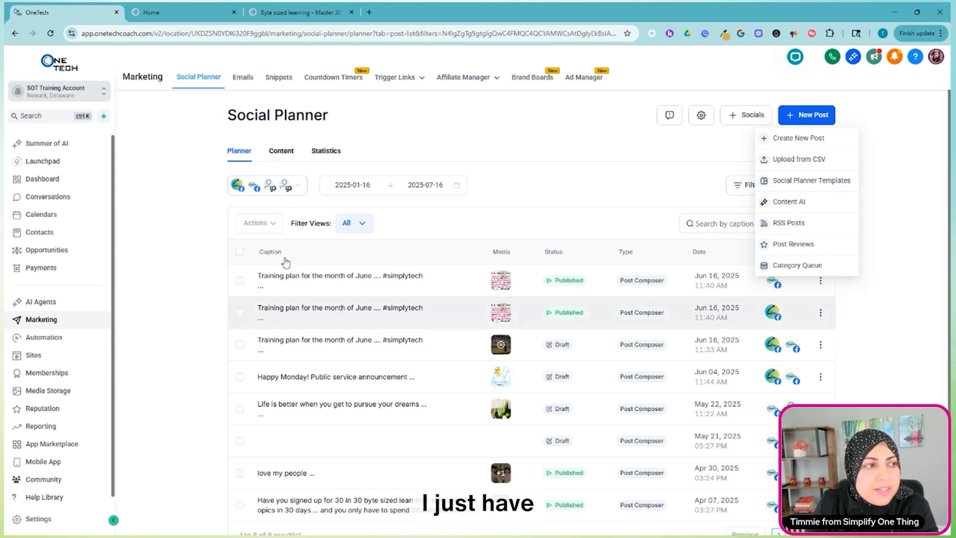
pyautogui.click(297, 188)
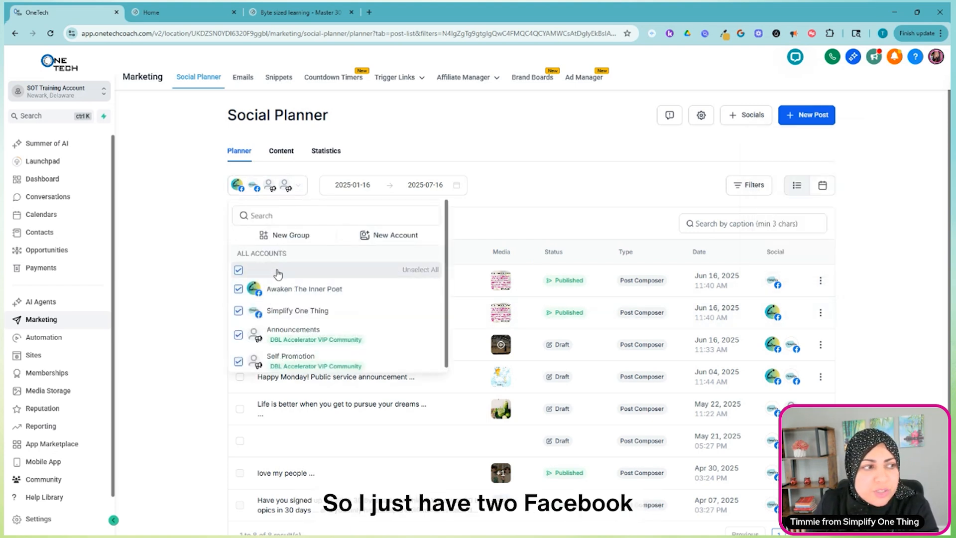
pyautogui.click(648, 149)
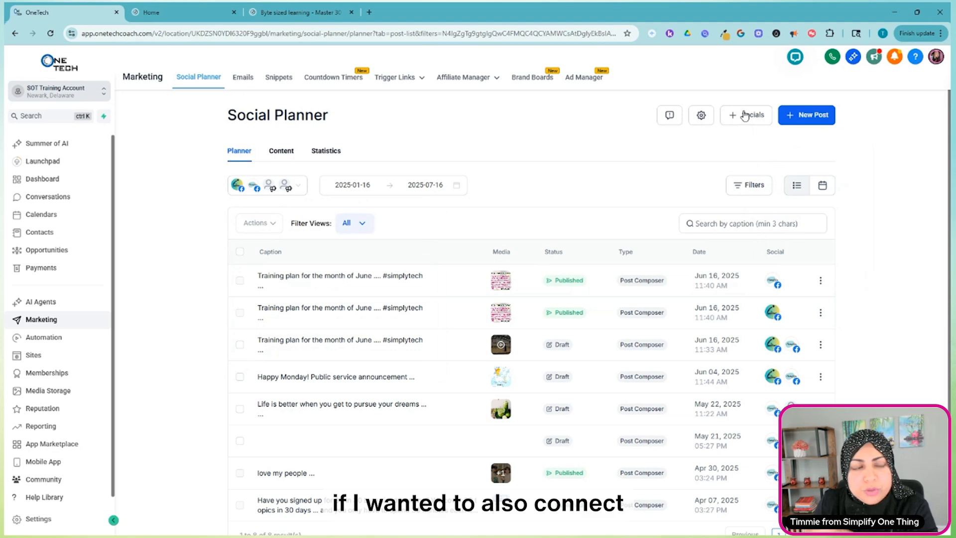
# Connect the simplifyonething Instagram account through the Instagram with Facebook integration, continuing with the existing Facebook login.
pyautogui.click(745, 116)
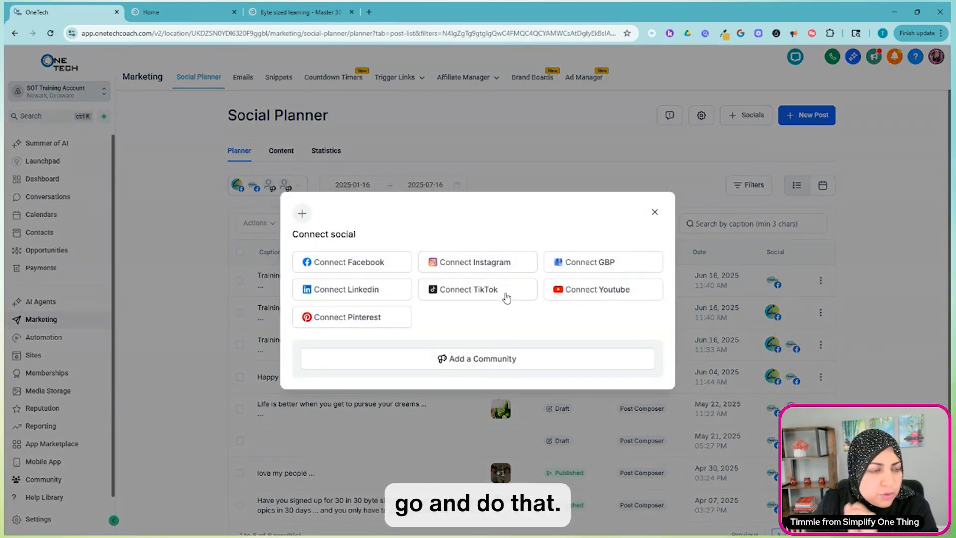
pyautogui.click(475, 263)
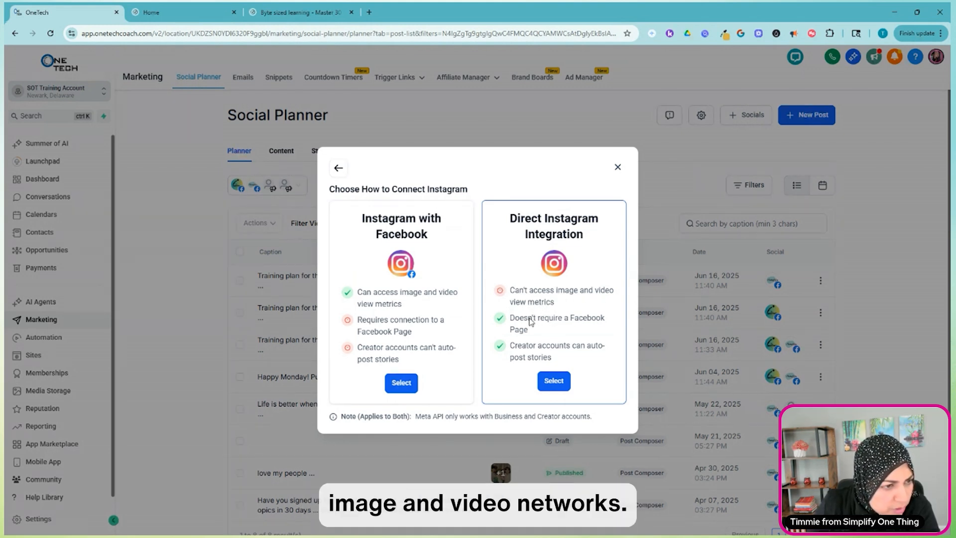
pyautogui.click(402, 383)
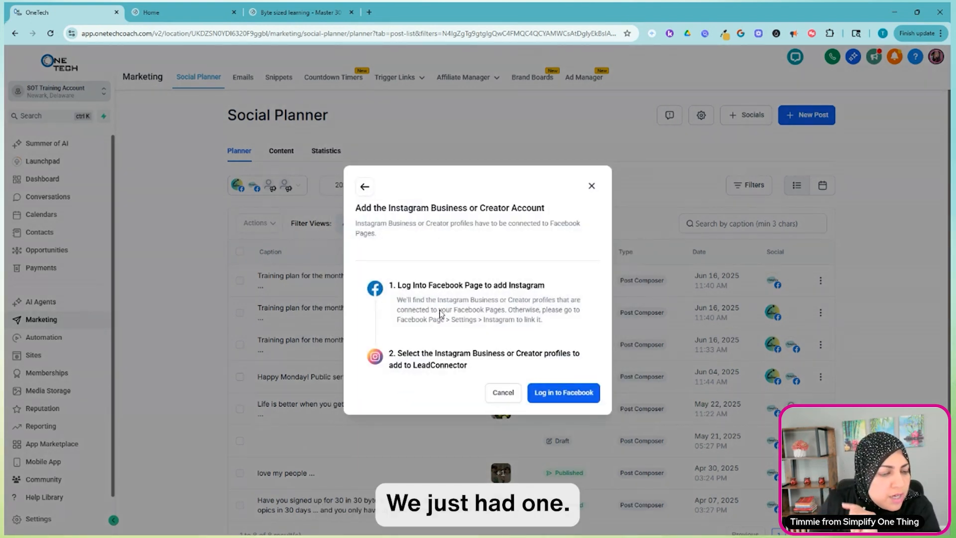
pyautogui.click(561, 393)
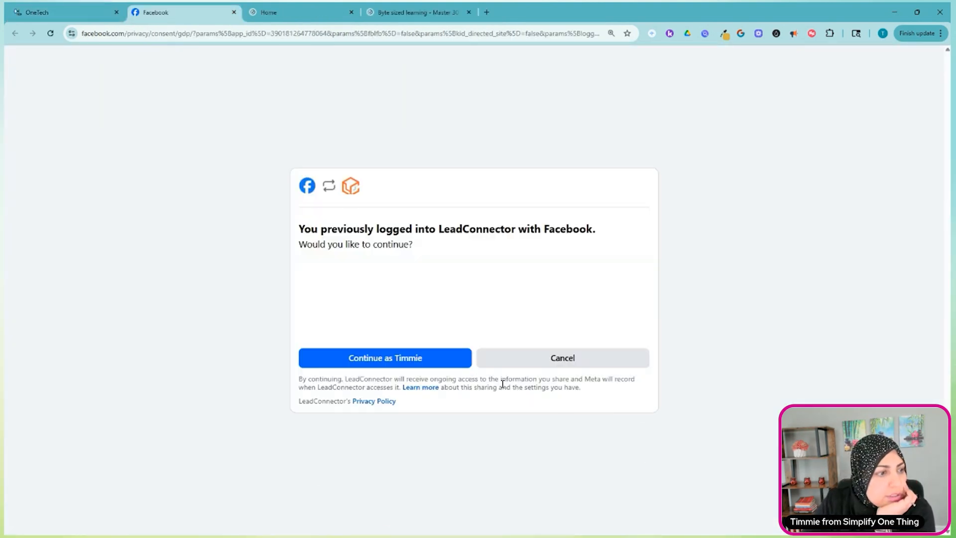
pyautogui.click(403, 365)
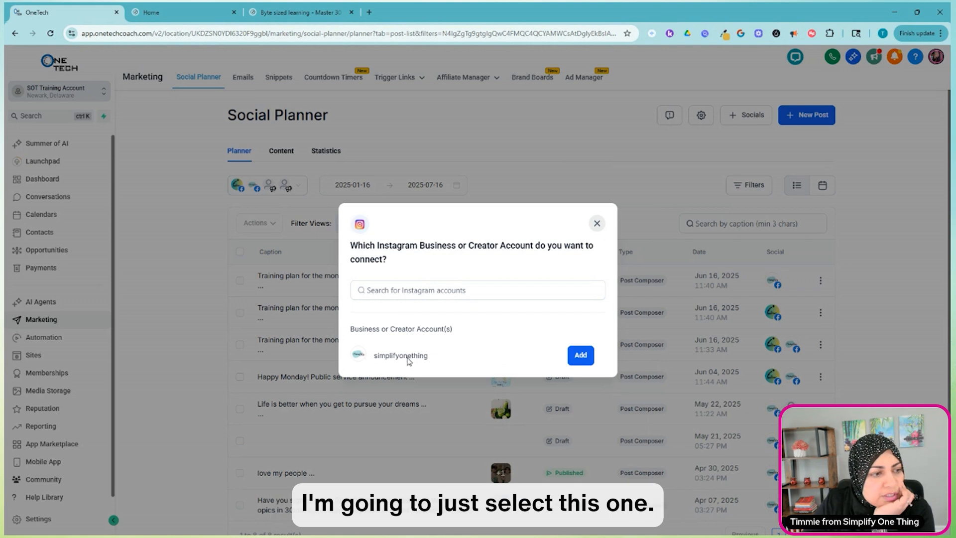
pyautogui.click(577, 357)
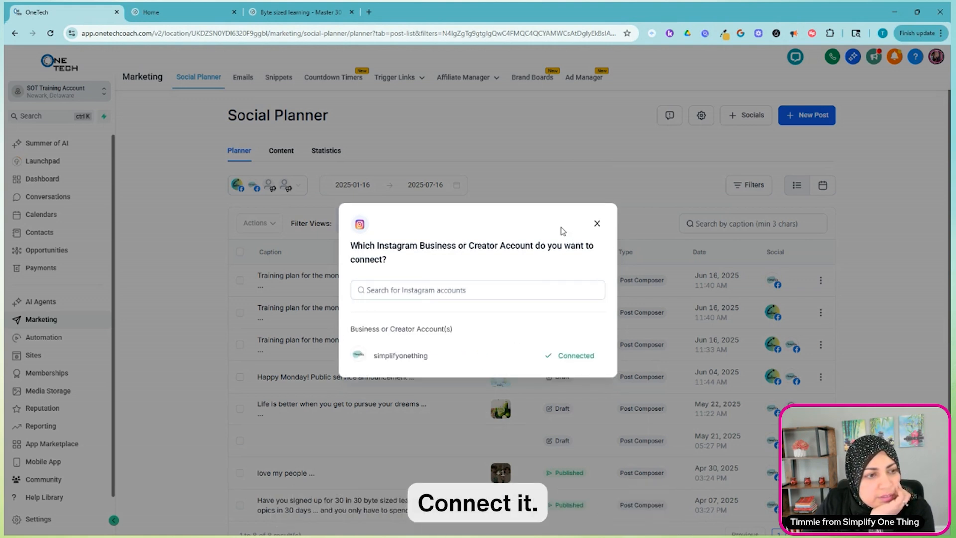
pyautogui.click(596, 224)
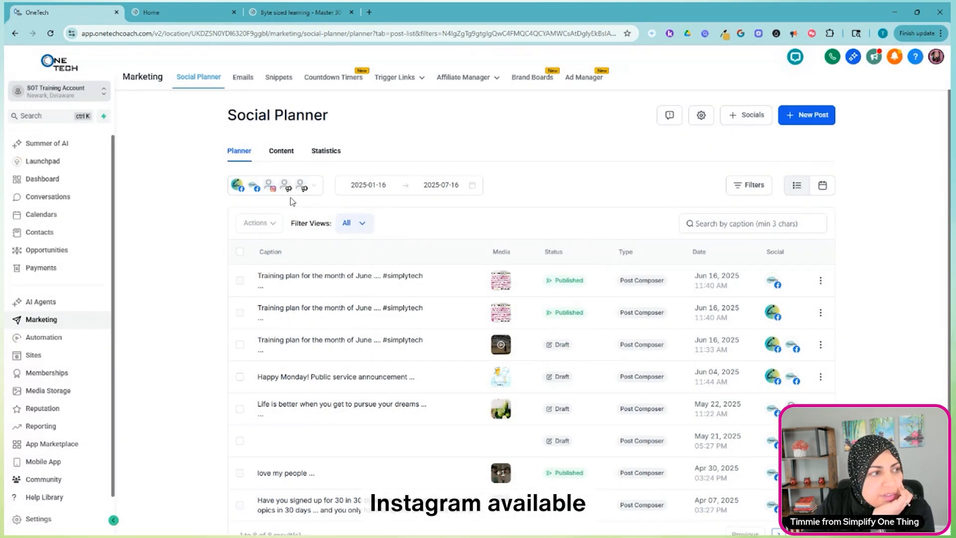
# Start a new post for the Simplify One Thing Facebook page and simplifyonething Instagram account, and leave it without saving.
pyautogui.click(809, 119)
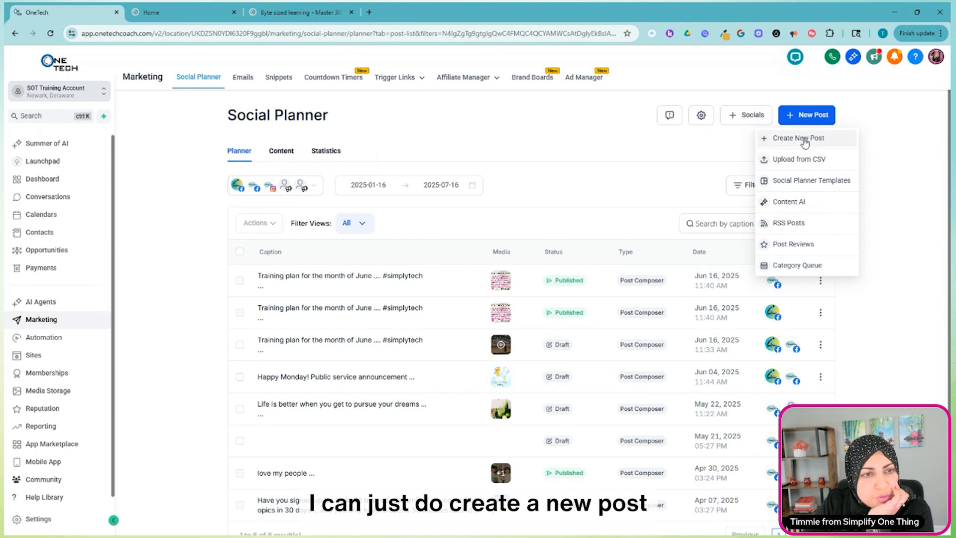
pyautogui.click(803, 142)
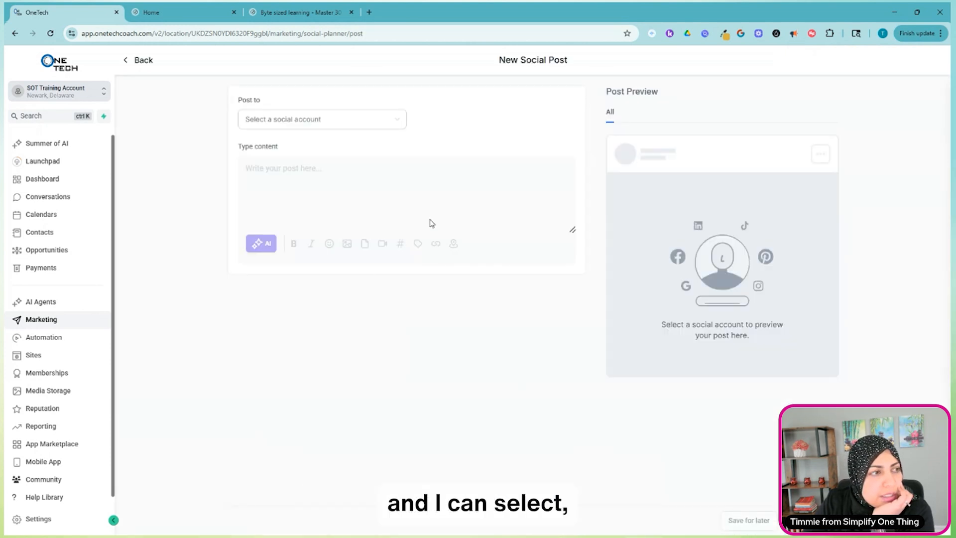
pyautogui.click(326, 123)
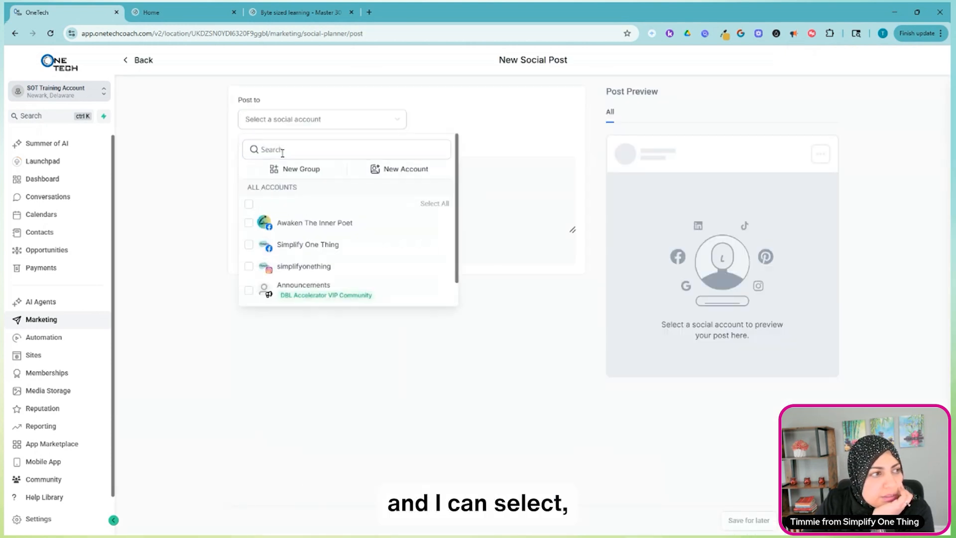
pyautogui.click(247, 245)
pyautogui.click(248, 267)
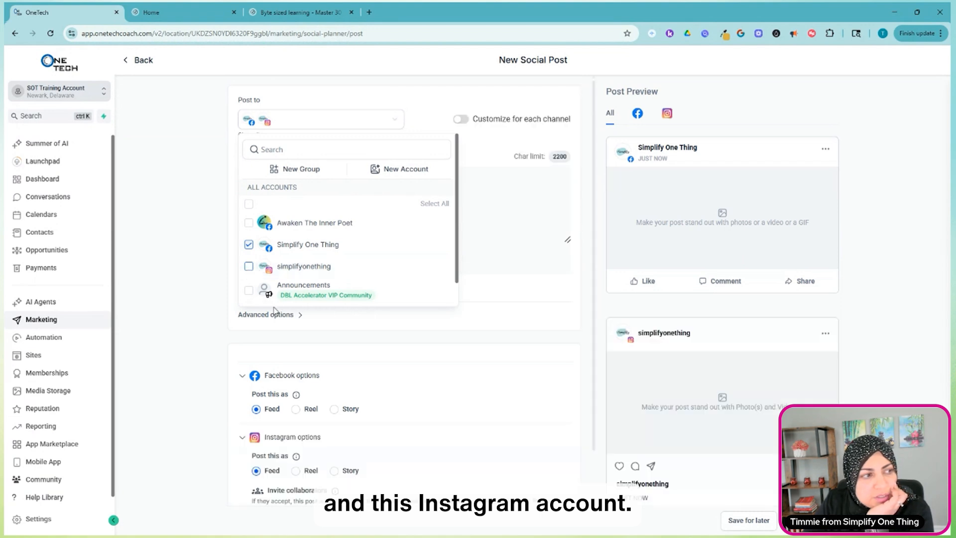
pyautogui.click(511, 248)
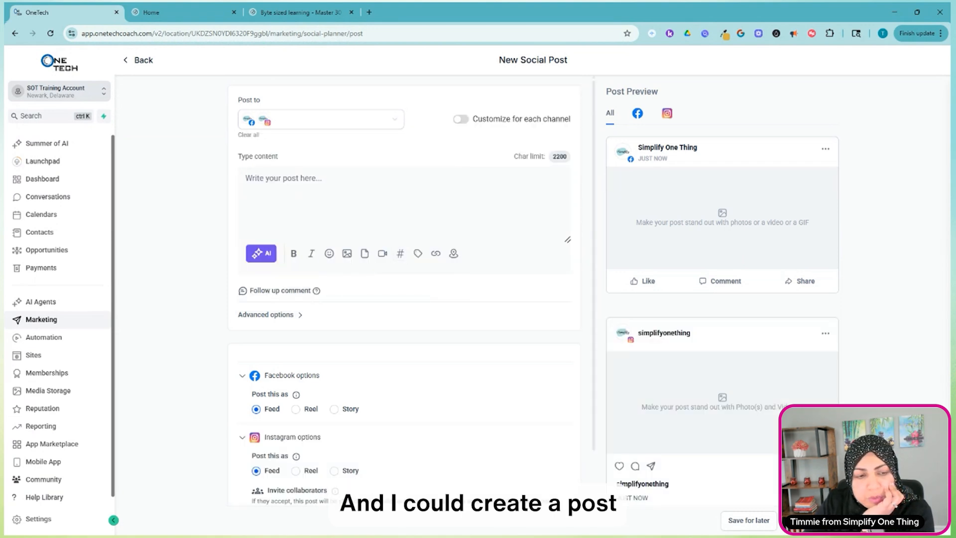
pyautogui.click(131, 60)
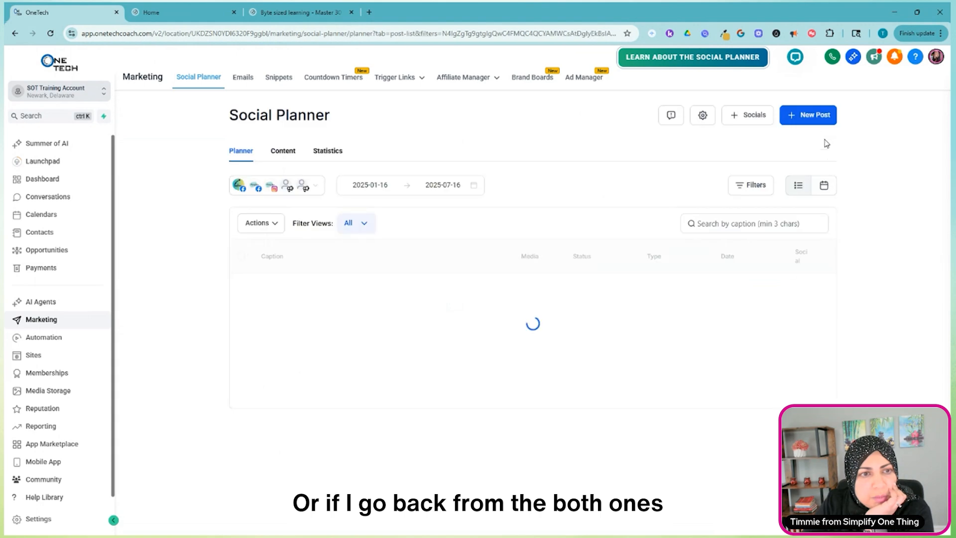
# Add the Photographer 1080 × 1080 bundle from the Creative category of the Social Planner template library.
pyautogui.click(802, 120)
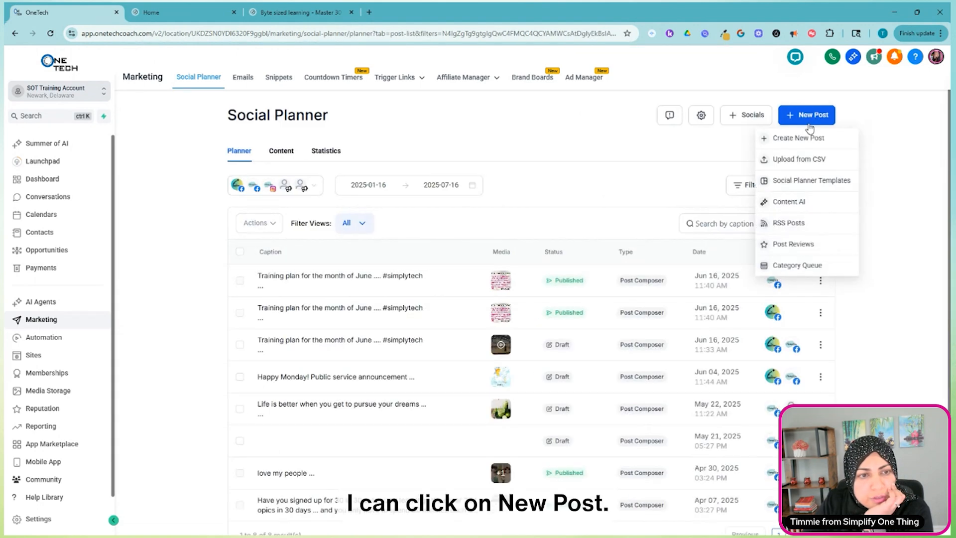
pyautogui.click(809, 180)
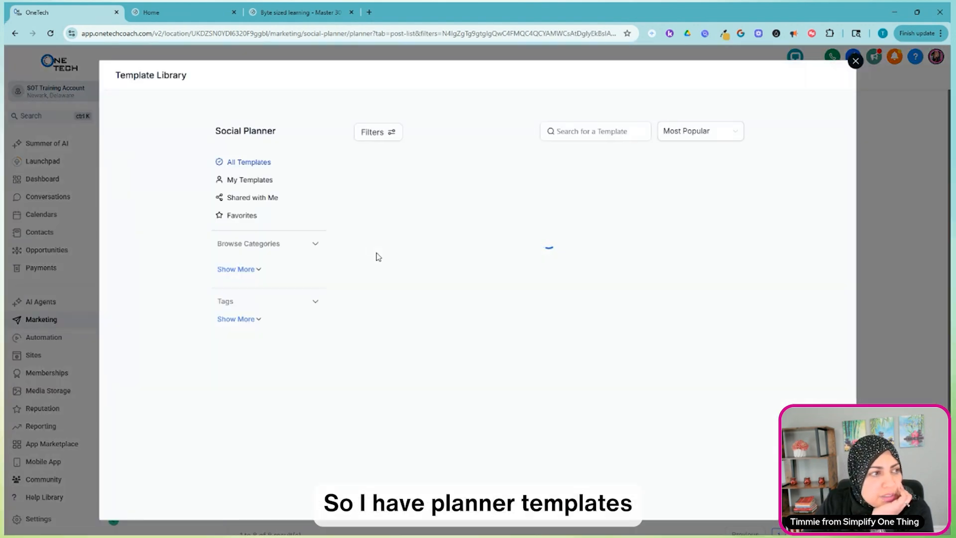
pyautogui.click(222, 327)
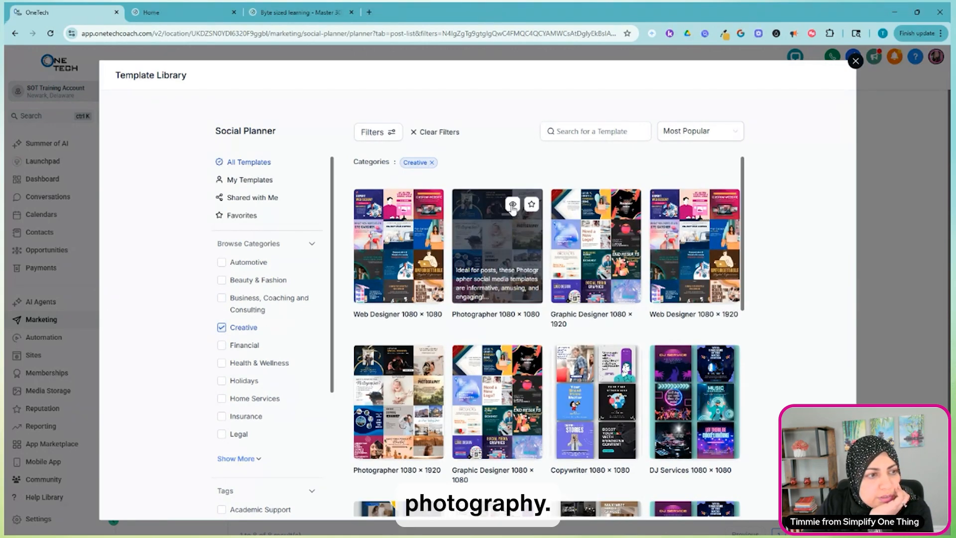
pyautogui.click(503, 235)
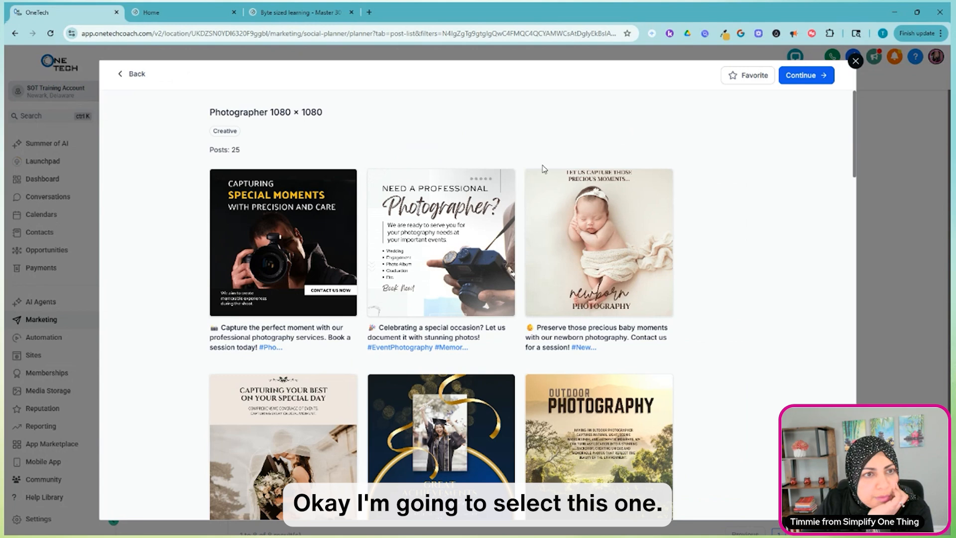
pyautogui.click(799, 77)
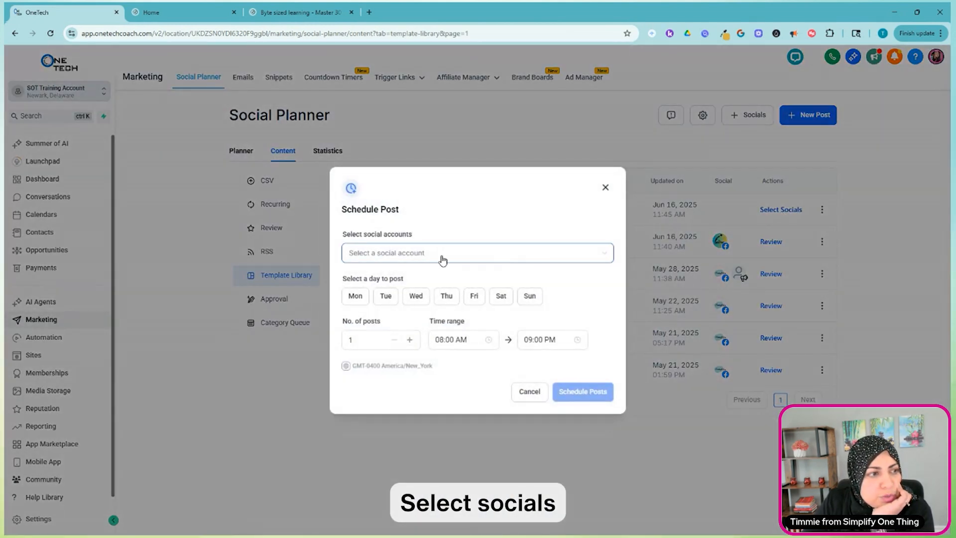
# Schedule the Photographer bundle's posts for the Simplify One Thing Facebook page and the simplifyonething Instagram account.
pyautogui.click(438, 254)
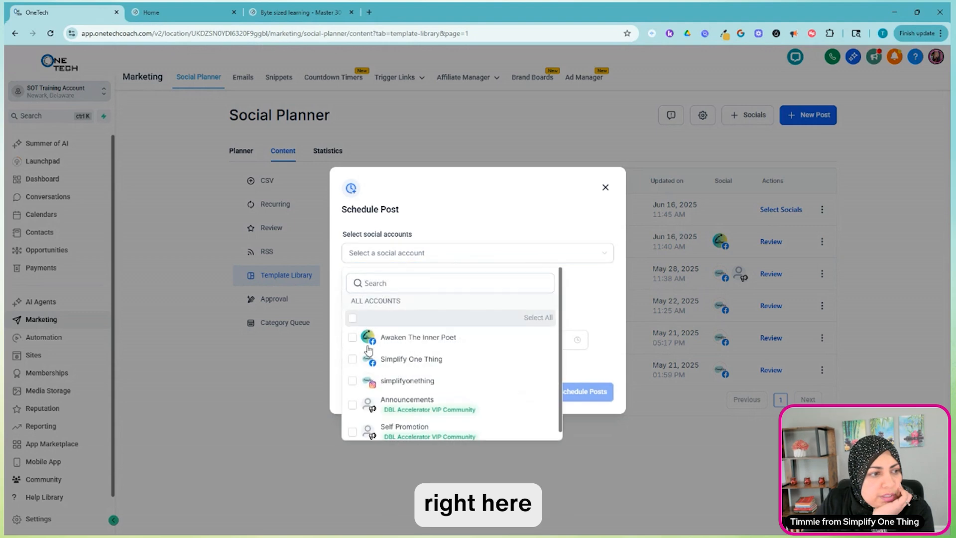
pyautogui.click(352, 380)
pyautogui.click(352, 359)
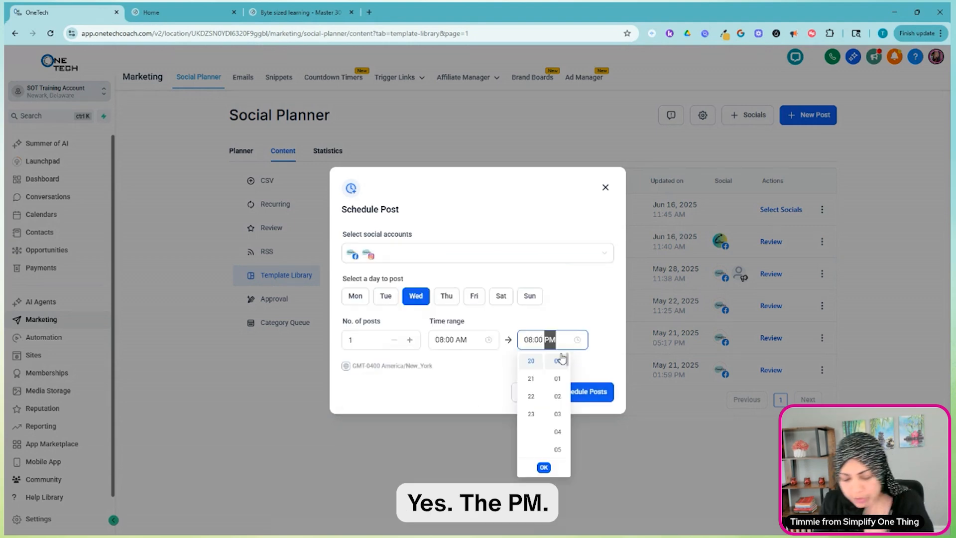
pyautogui.press('BackSpace')
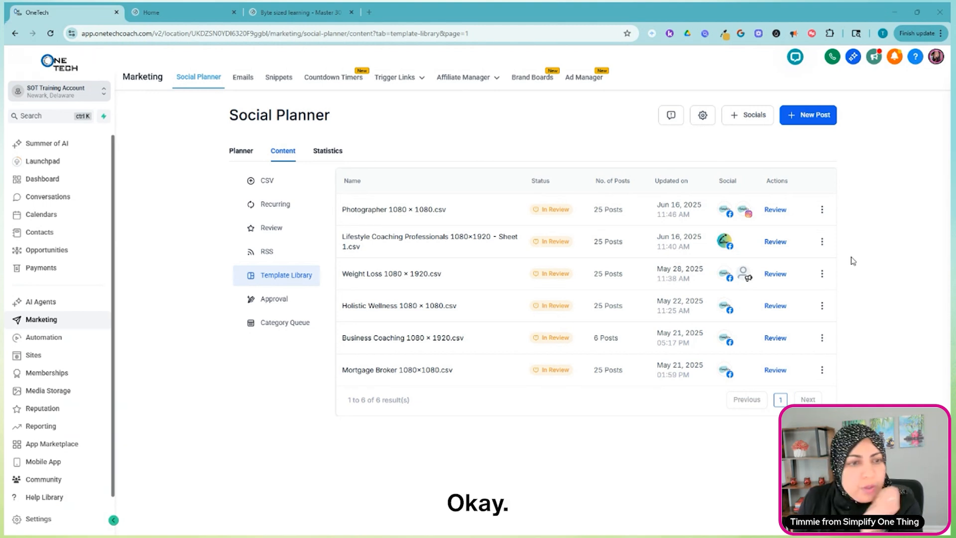
# Open the Photographer bundle for review and examine the first post's content and its Facebook and Instagram posting options.
pyautogui.click(774, 210)
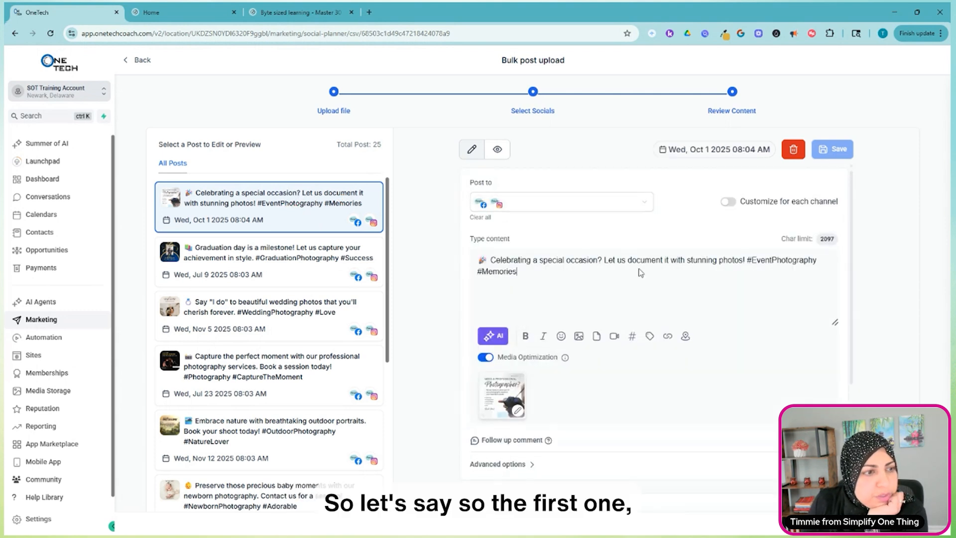
pyautogui.scroll(-4, 640, 274)
pyautogui.scroll(2, 646, 281)
pyautogui.scroll(2, 646, 280)
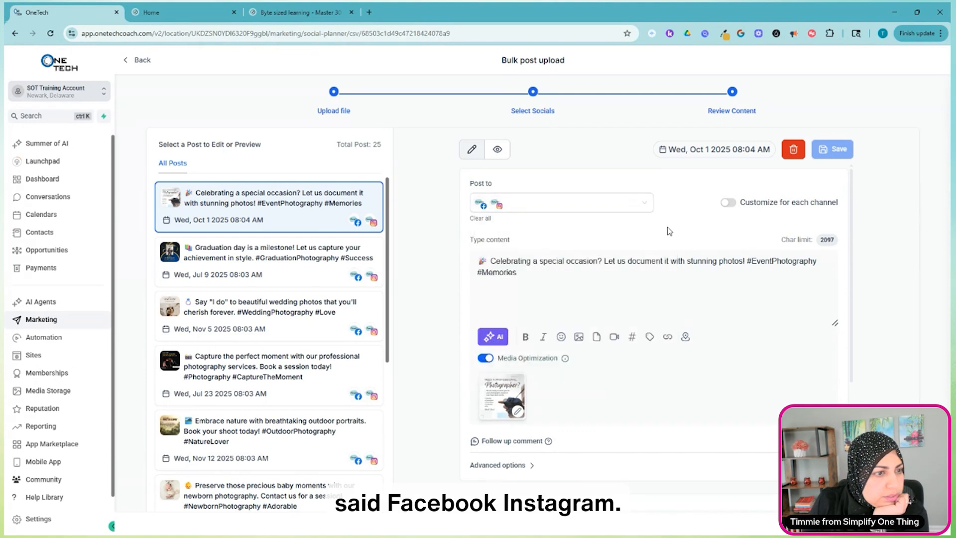
pyautogui.scroll(-4, 512, 398)
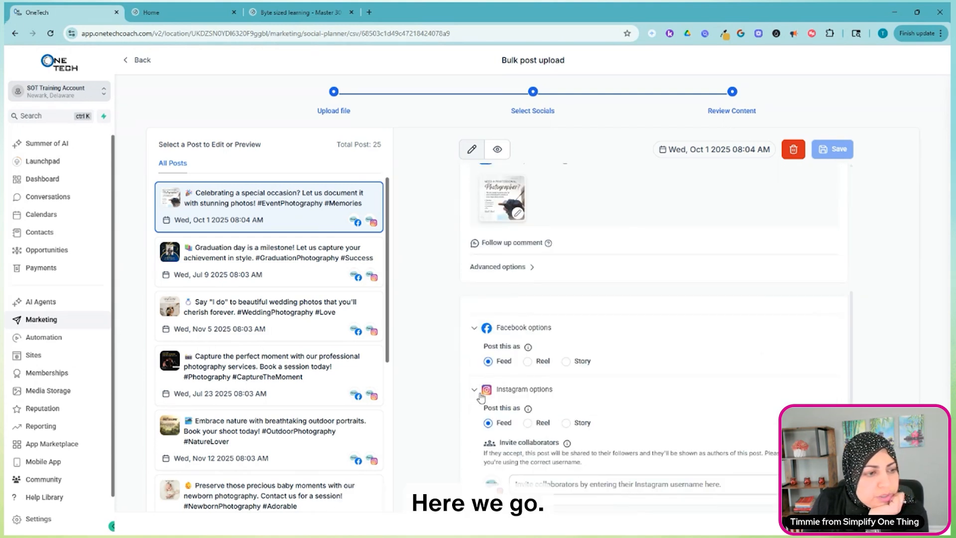
pyautogui.scroll(2, 473, 394)
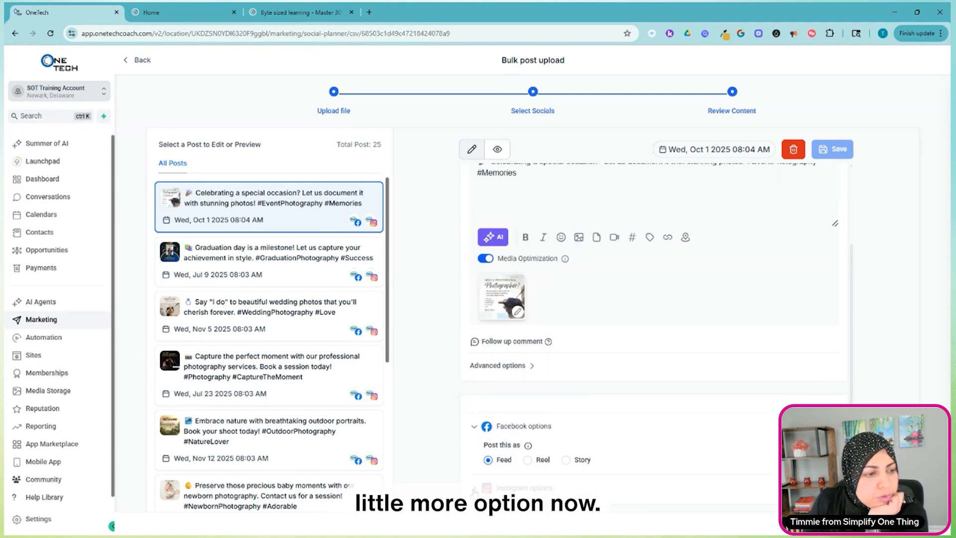
pyautogui.scroll(-2, 624, 440)
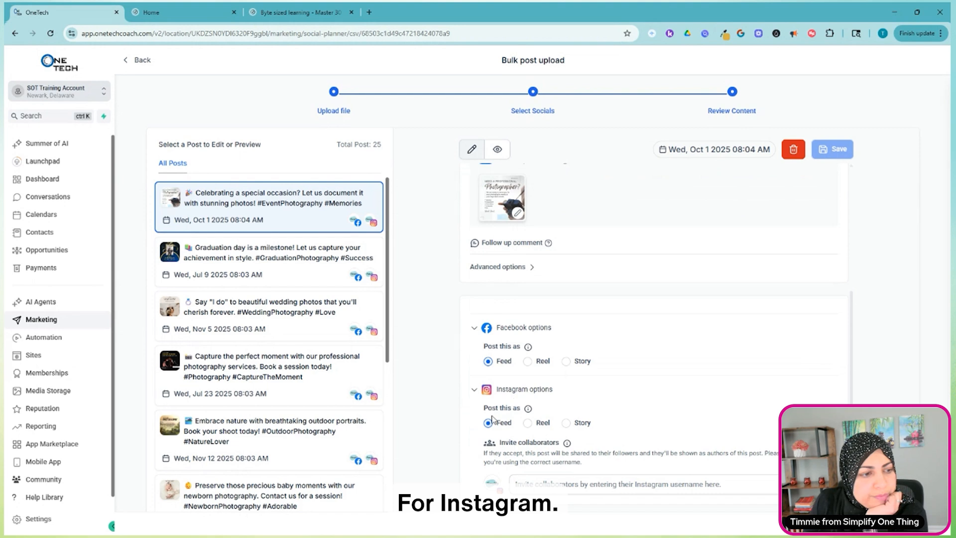
pyautogui.click(575, 481)
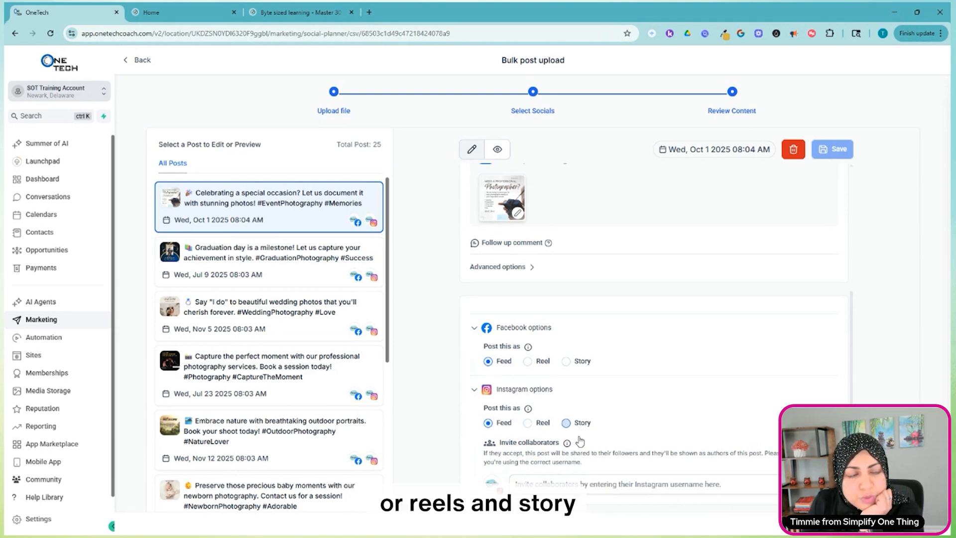
pyautogui.scroll(4, 565, 376)
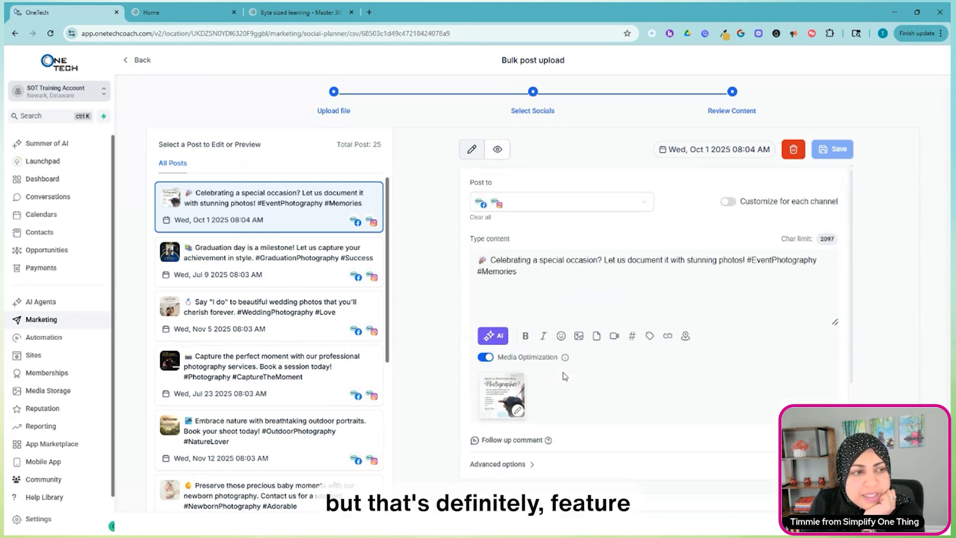
# Preview the "Celebrating a special occasion?" post and compare its caption placement on Facebook and Instagram.
pyautogui.click(497, 149)
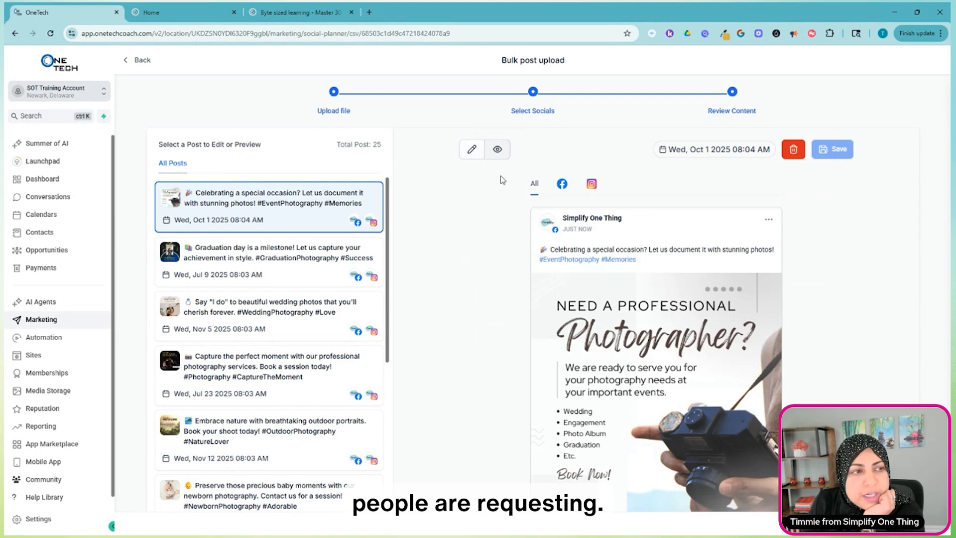
pyautogui.scroll(-2, 597, 236)
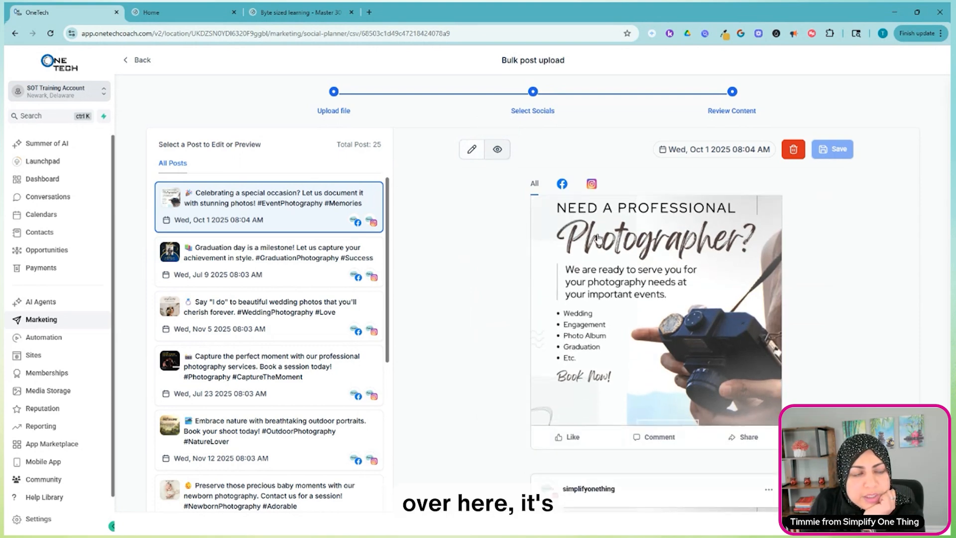
pyautogui.scroll(2, 597, 236)
pyautogui.scroll(-3, 652, 283)
pyautogui.scroll(3, 707, 329)
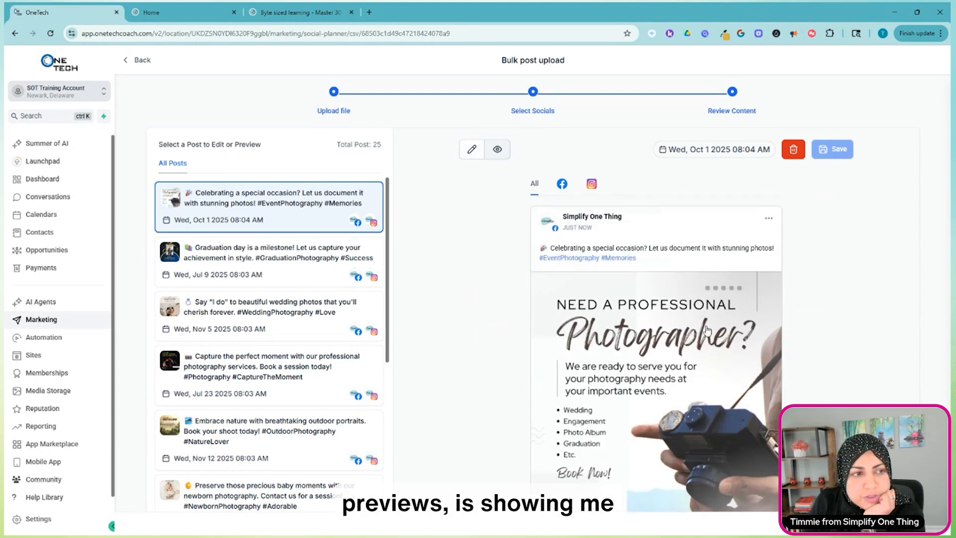
pyautogui.scroll(-5, 709, 333)
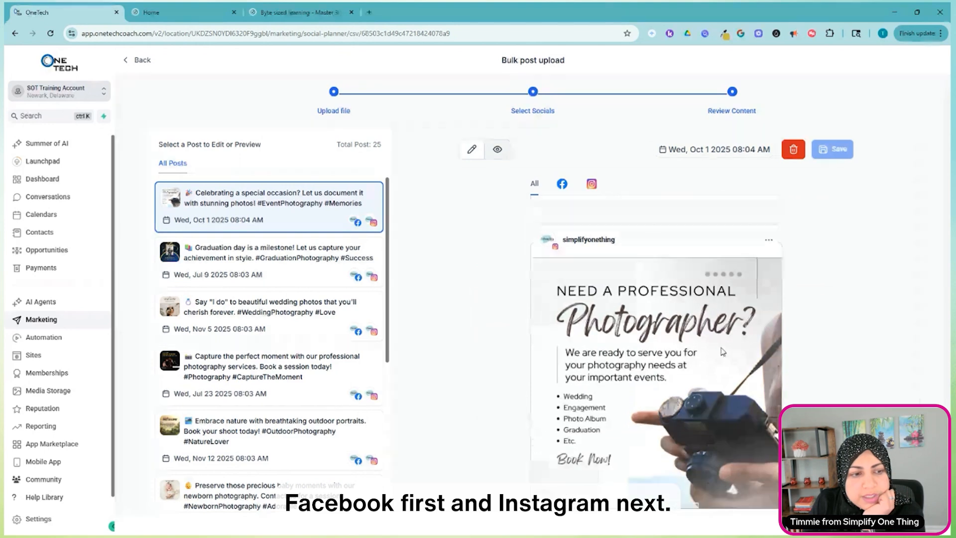
pyautogui.scroll(-2, 723, 352)
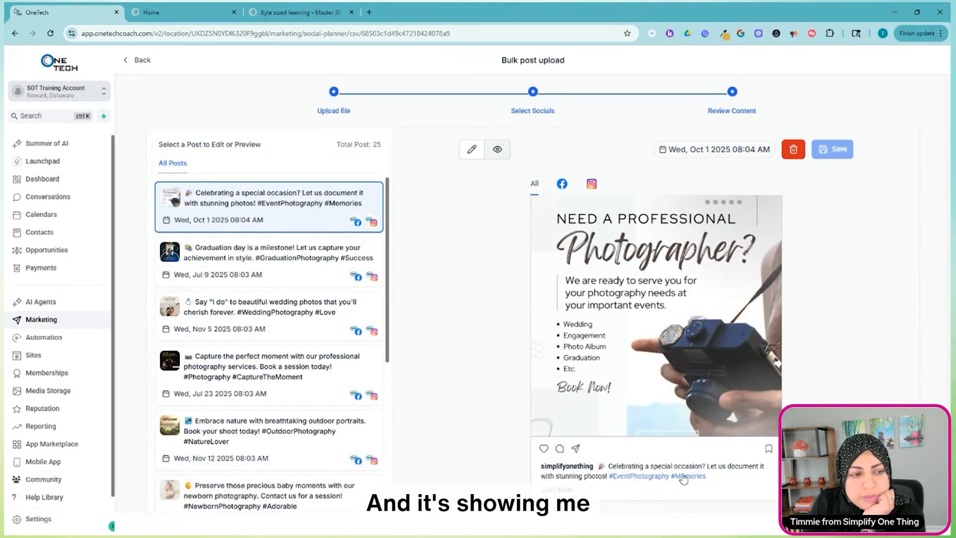
pyautogui.scroll(10, 684, 479)
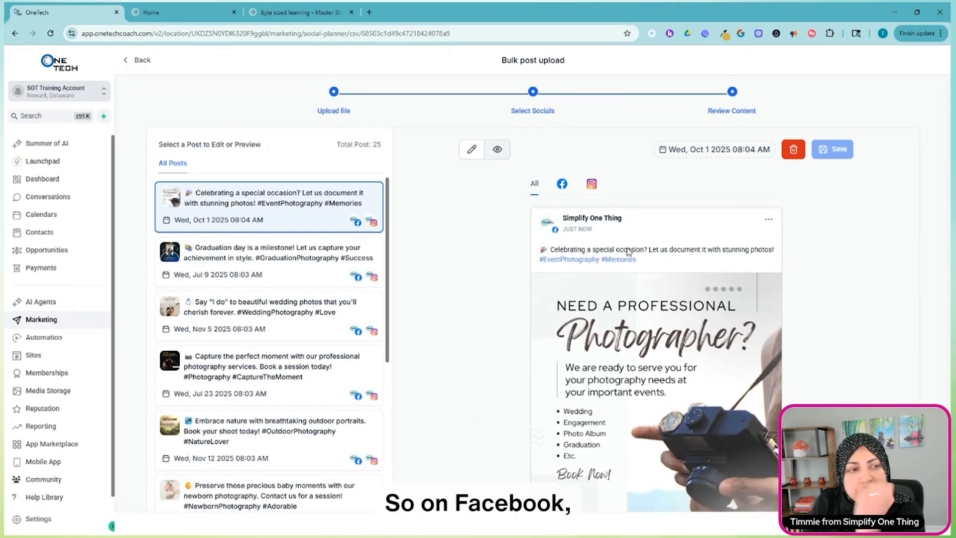
pyautogui.scroll(-5, 706, 397)
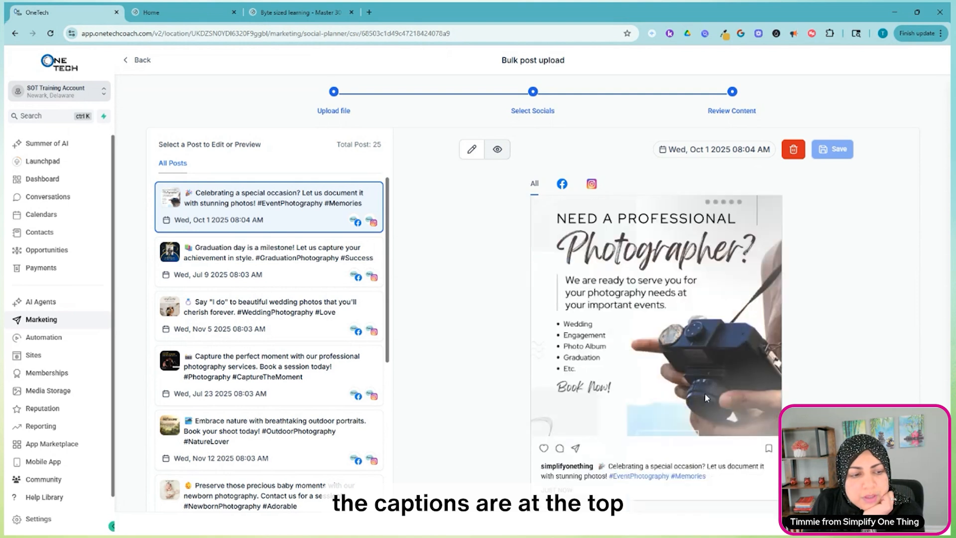
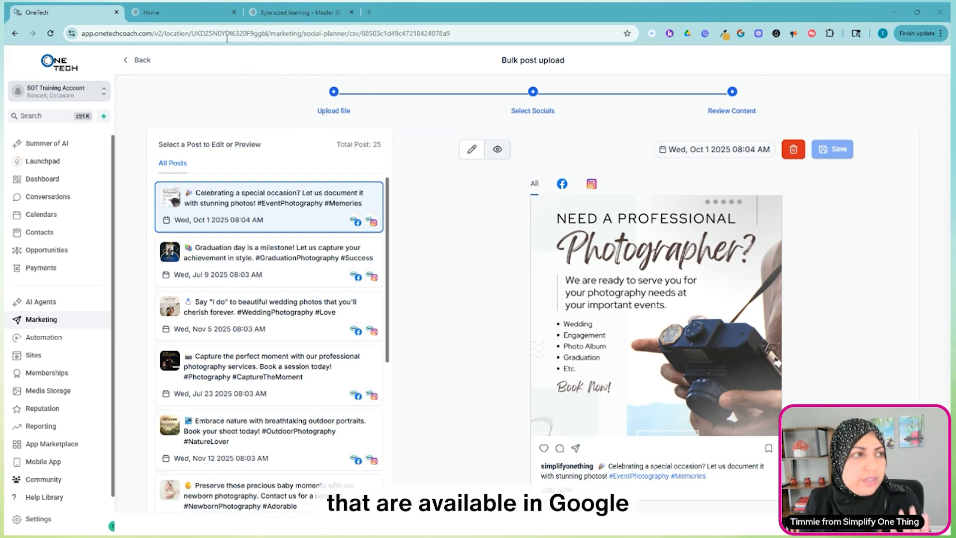
# Switch to the simplifyonething.com Byte sized learning page and examine the 30-topic chart and the What You'll Learn list.
pyautogui.click(309, 10)
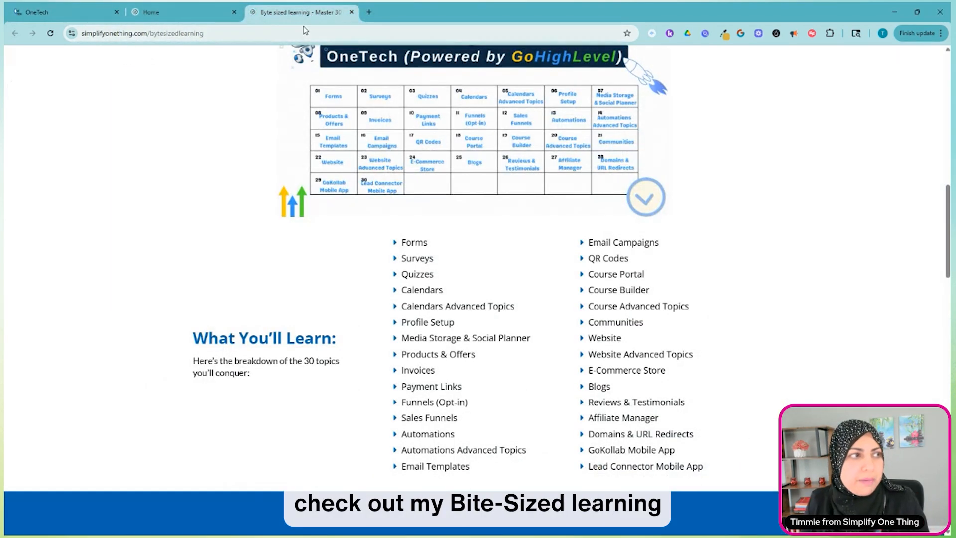
pyautogui.scroll(4, 788, 191)
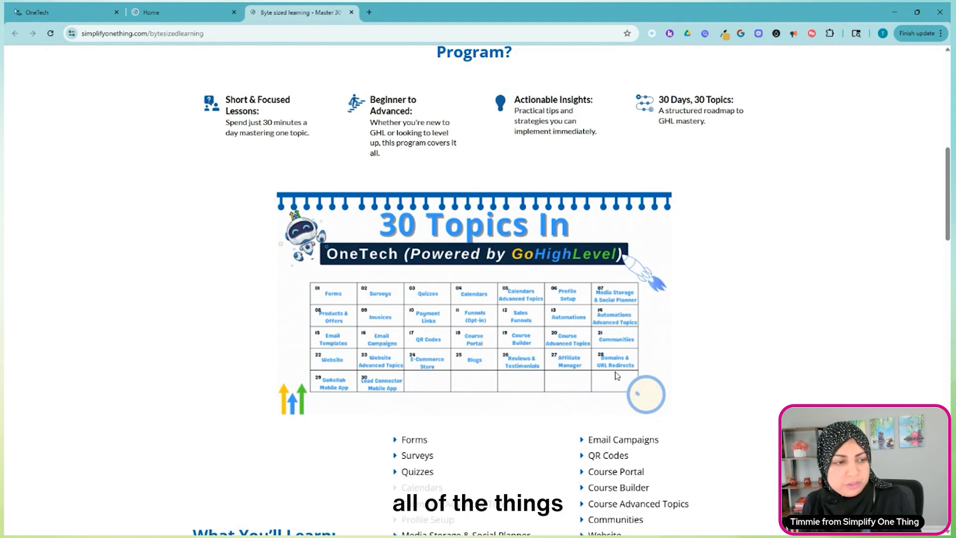
pyautogui.scroll(-1, 618, 365)
pyautogui.scroll(-2, 617, 365)
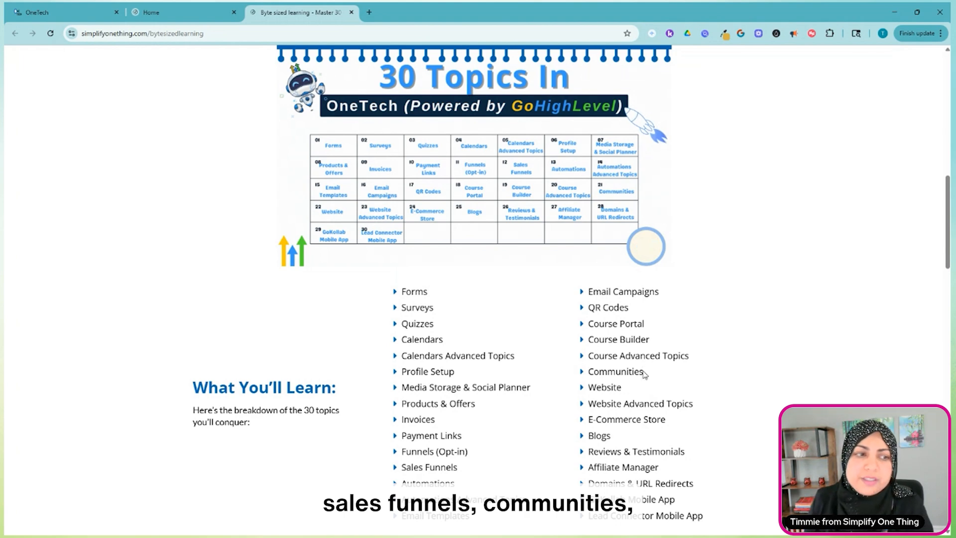
pyautogui.scroll(-1, 642, 368)
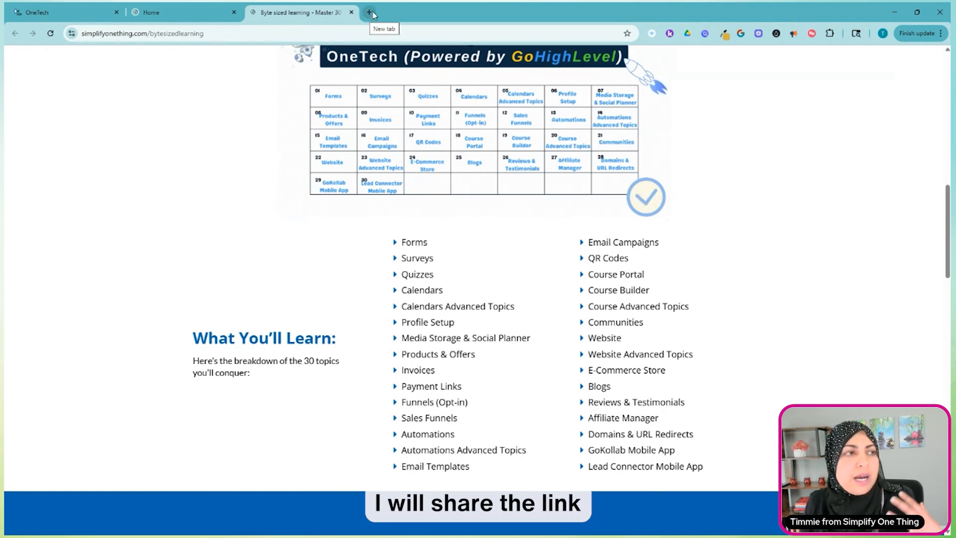
# Open techcertifiedva.com in a new browser tab and select its web address for sharing.
pyautogui.hotkey('ctrl', 't')
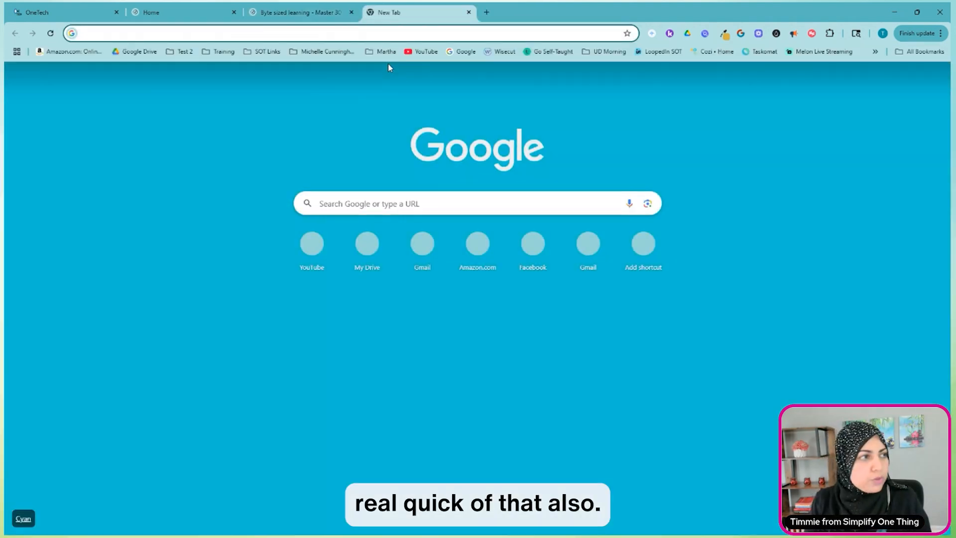
pyautogui.write('tech')
pyautogui.press('Return')
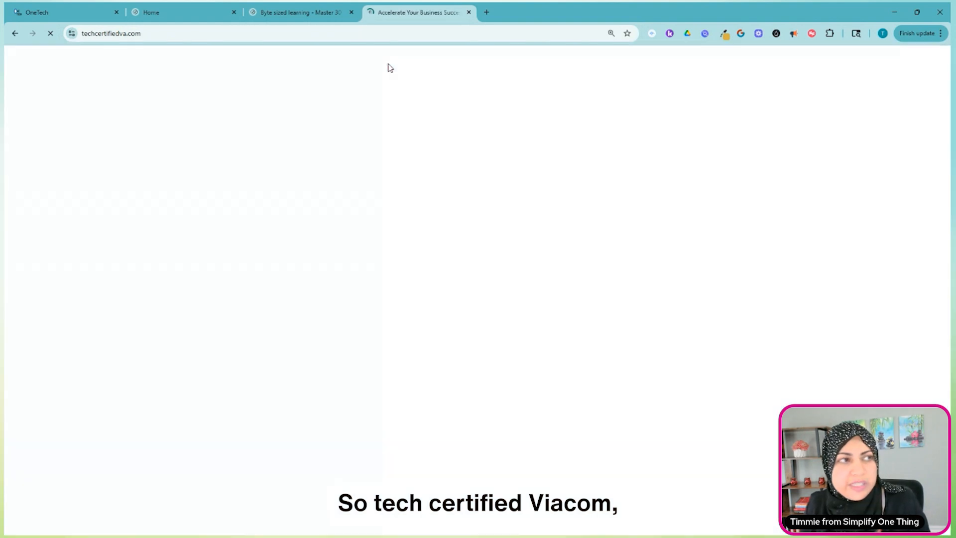
pyautogui.click(258, 36)
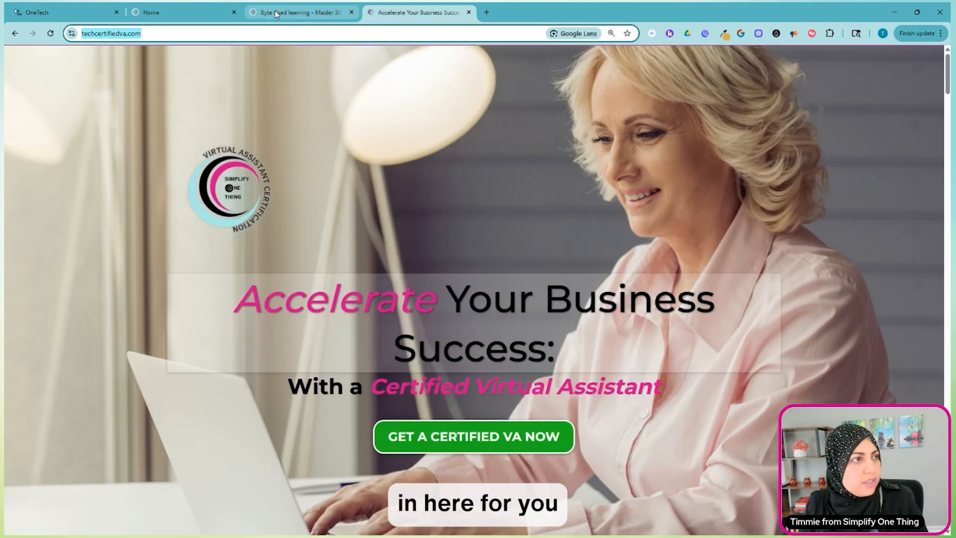
# Select the Byte sized learning page's web address for sharing, and return to the techcertifiedva.com page.
pyautogui.click(300, 12)
pyautogui.click(186, 33)
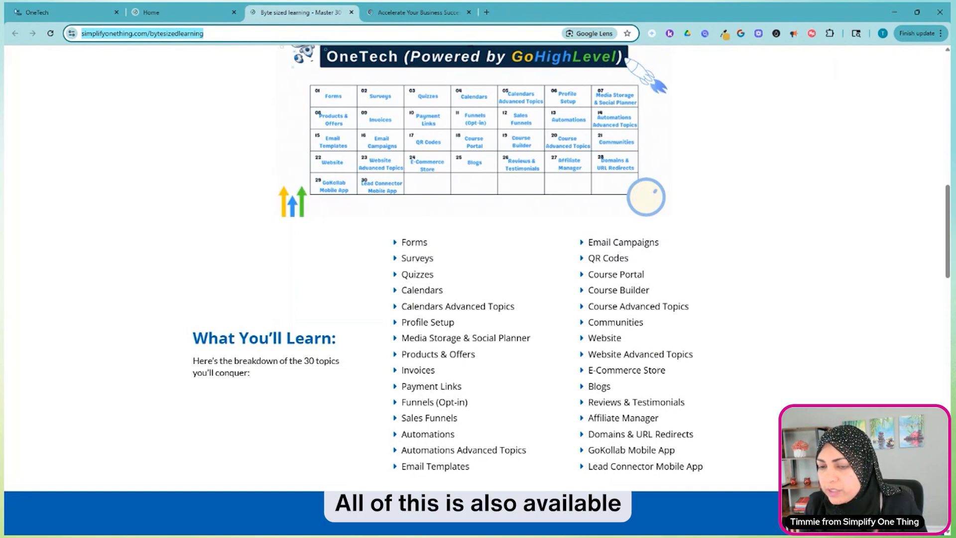
pyautogui.hotkey('alt', 'Tab')
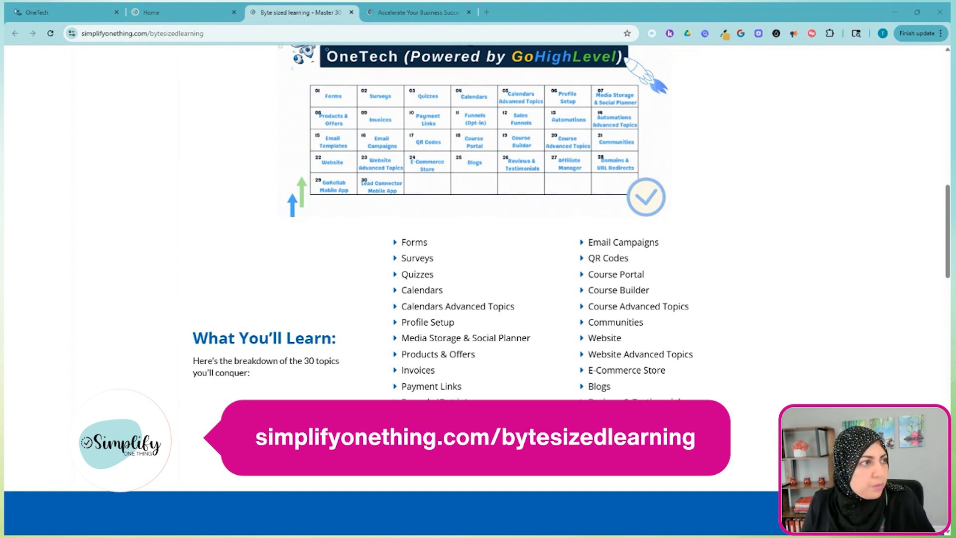
pyautogui.hotkey('ctrl', 'Tab')
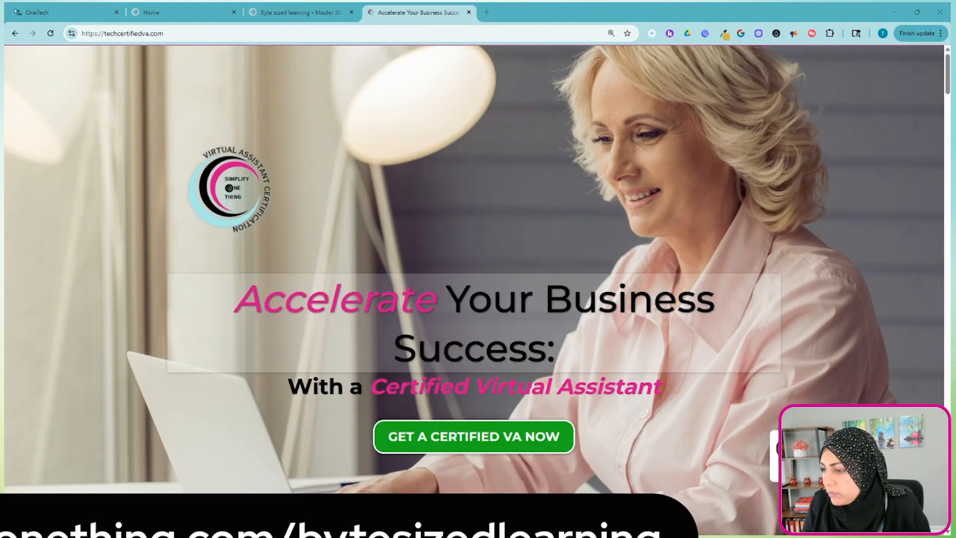